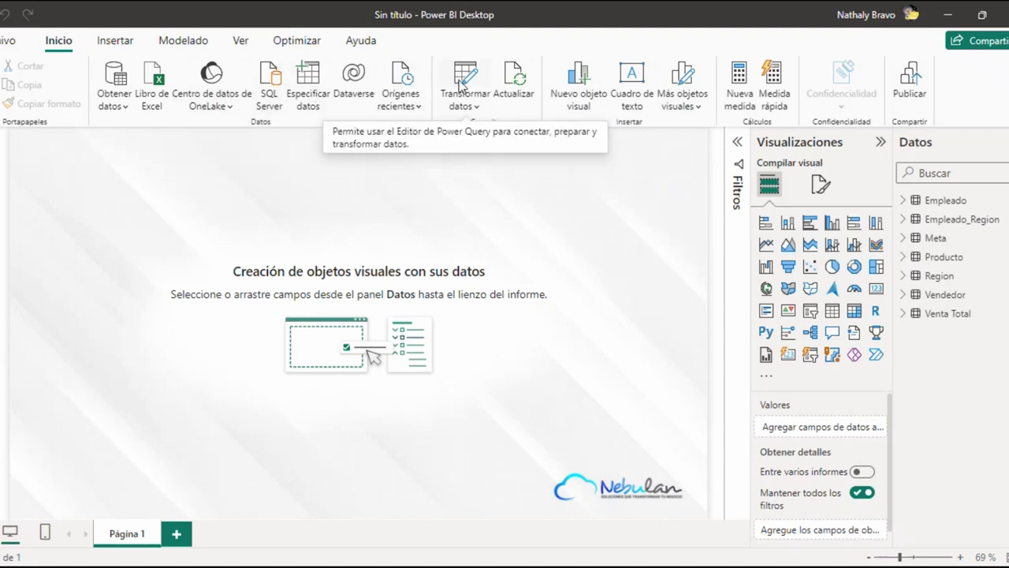
- Examine the full list of available data sources, including the file and database connectors
click(120, 104)
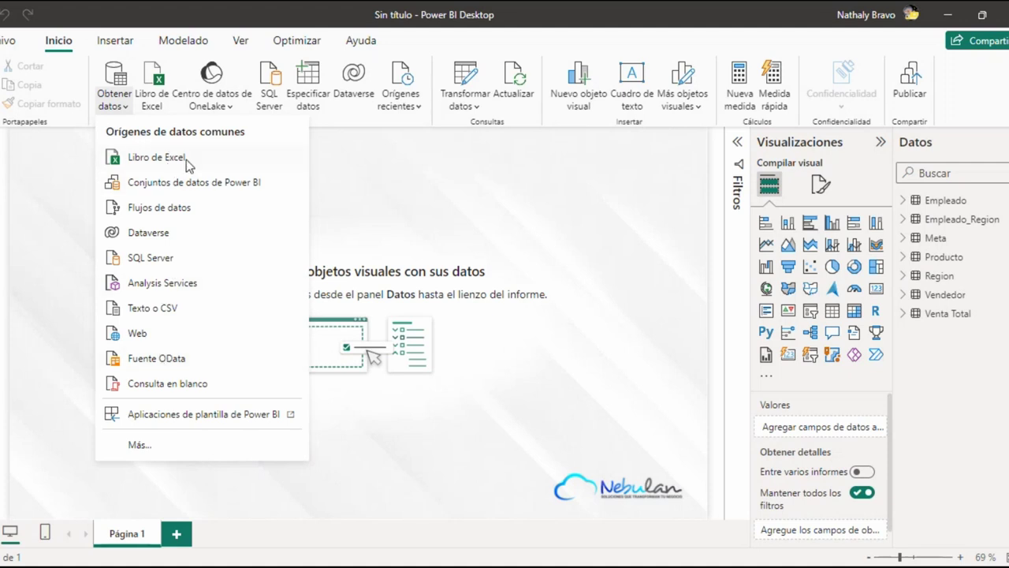
click(134, 447)
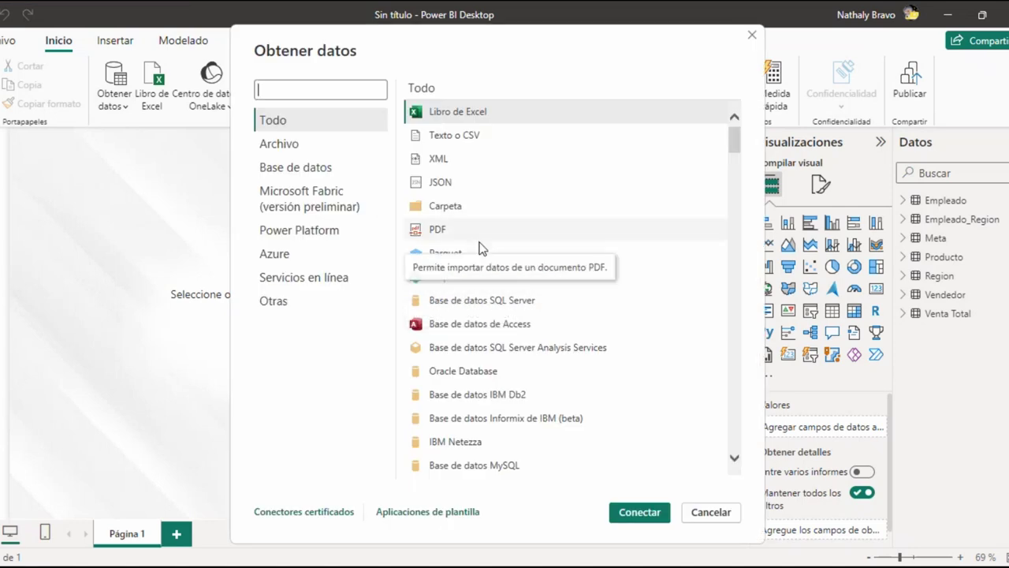
scroll(481, 250, down, 15)
scroll(481, 251, down, 15)
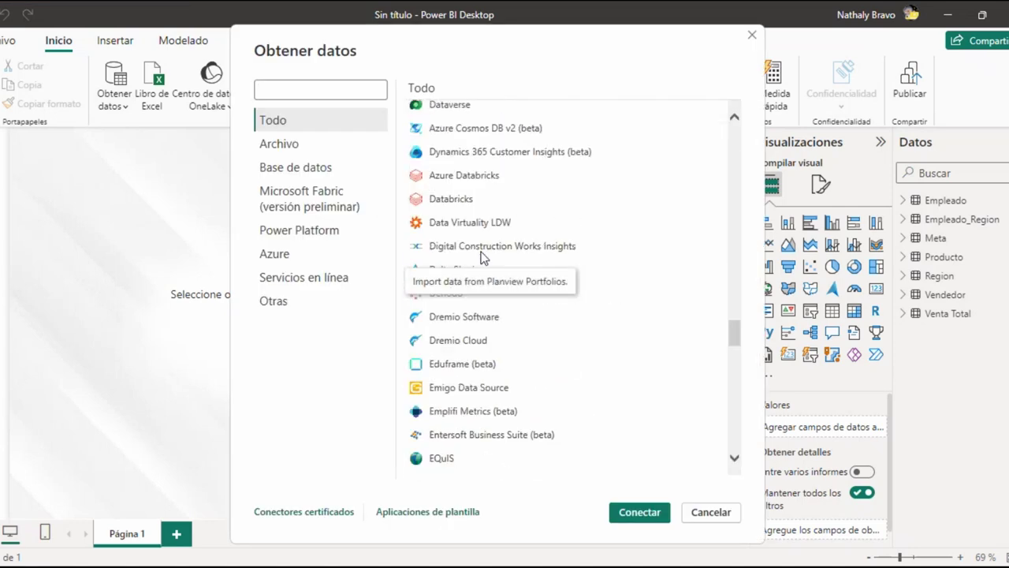
click(281, 150)
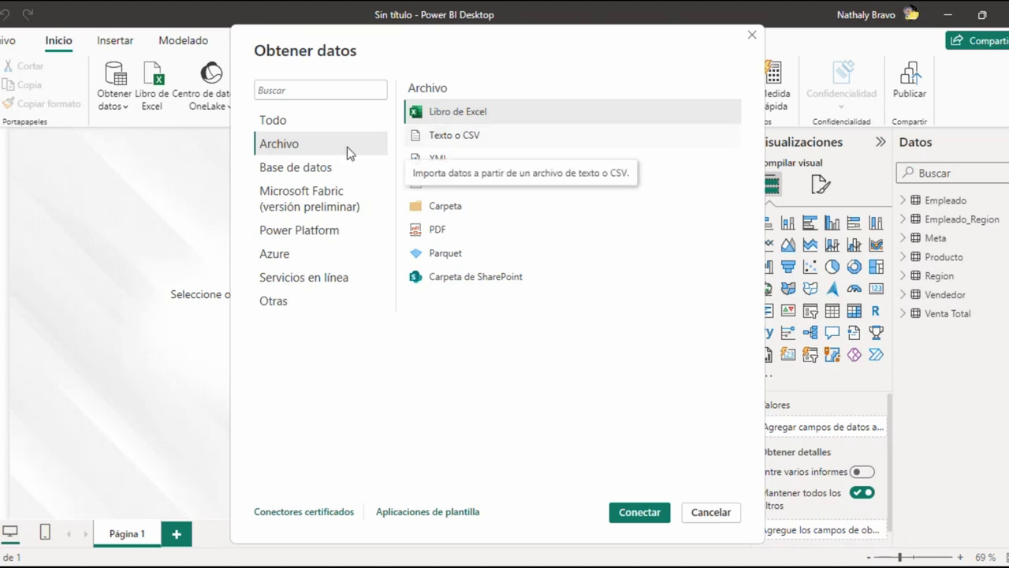
click(322, 169)
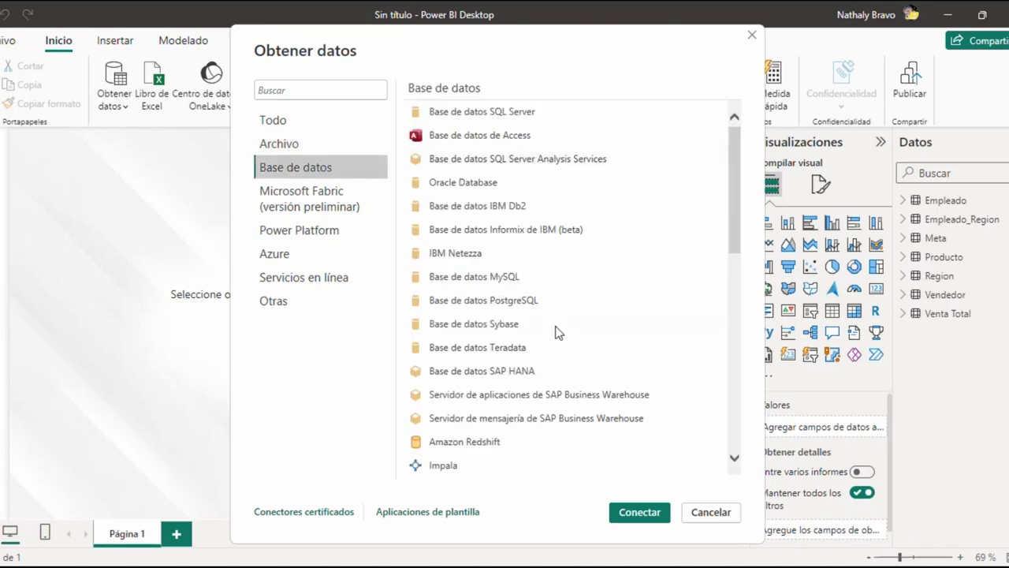
scroll(556, 335, down, 1)
scroll(556, 337, up, 1)
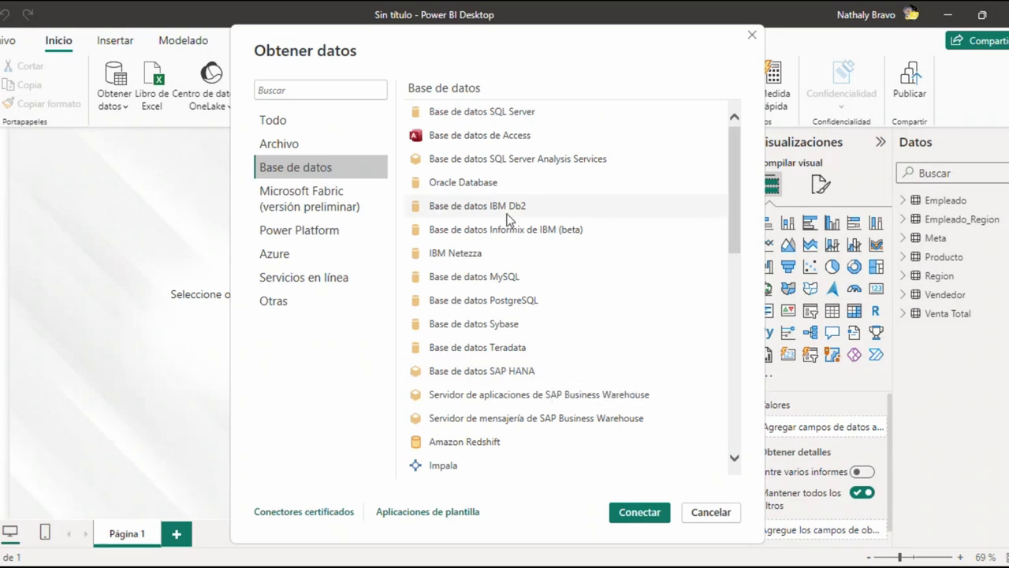
scroll(543, 326, down, 8)
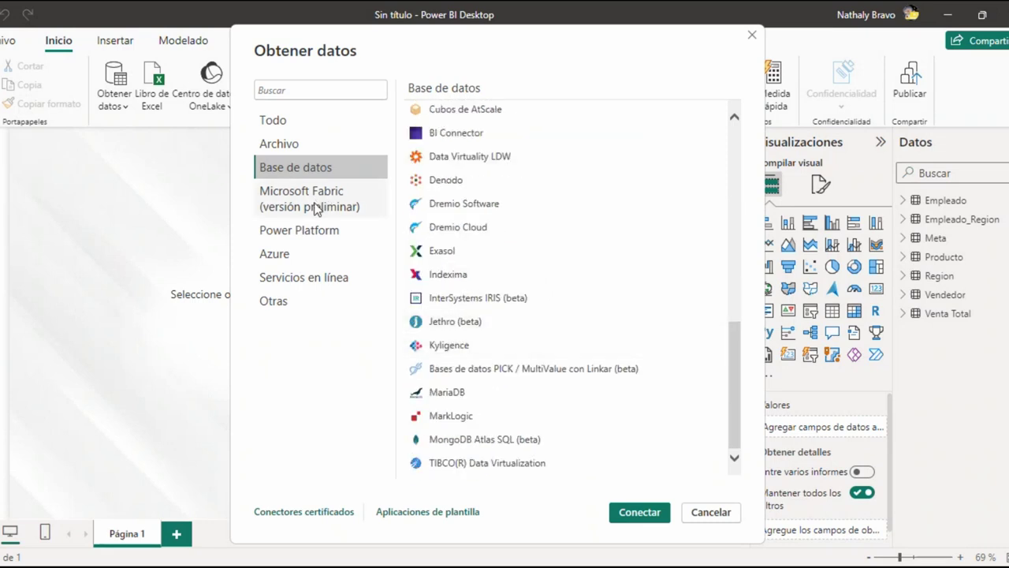
- Review the Power Platform, Azure, online services and other data connectors, and close the list without connecting
click(315, 232)
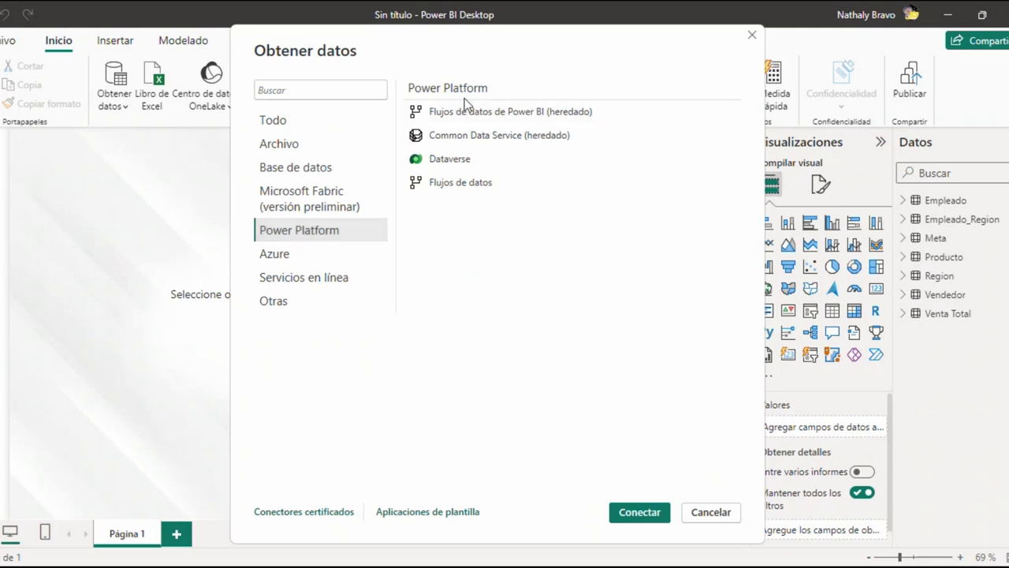
click(283, 265)
scroll(442, 406, down, 3)
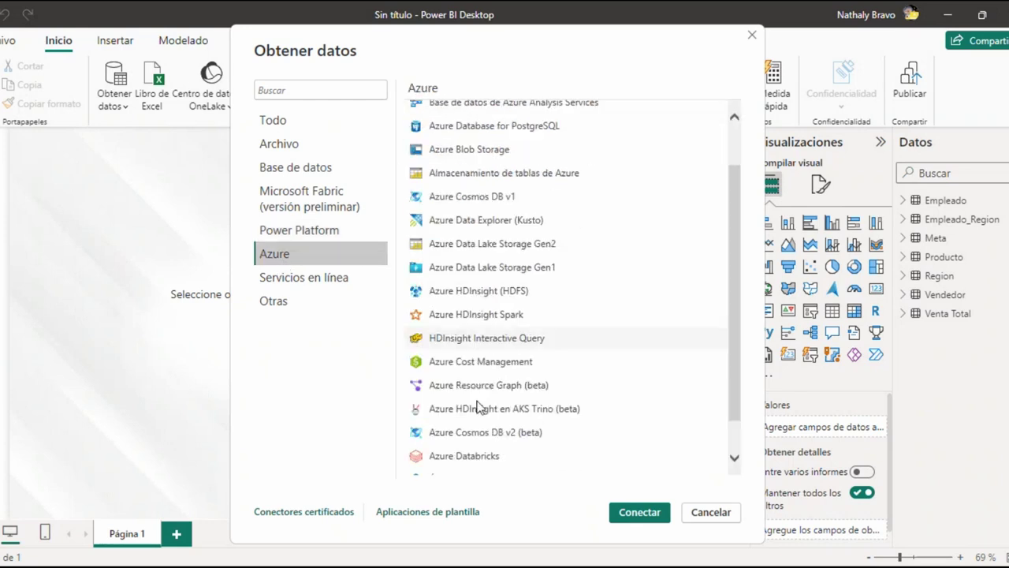
scroll(479, 406, up, 3)
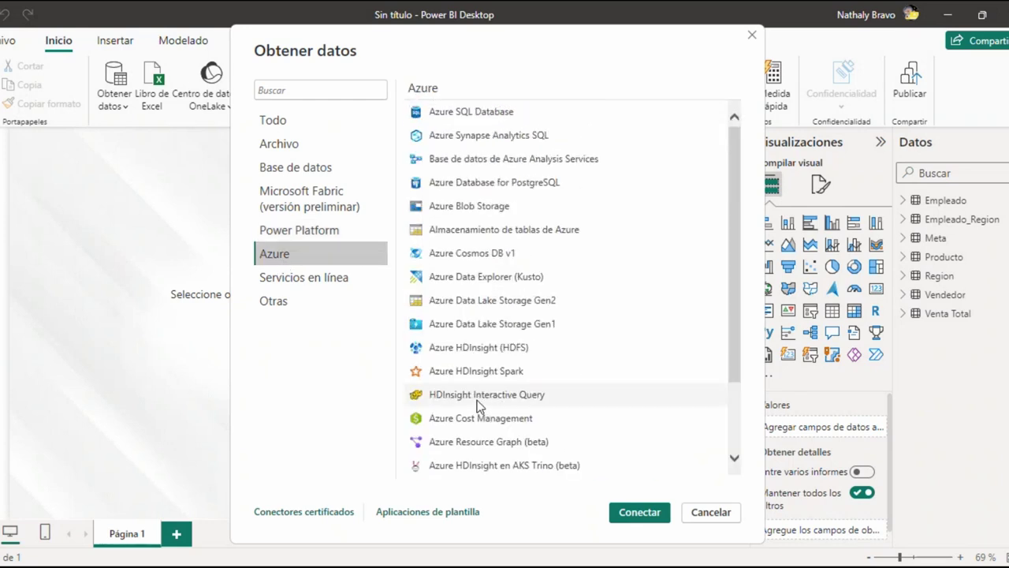
click(323, 277)
scroll(513, 260, down, 15)
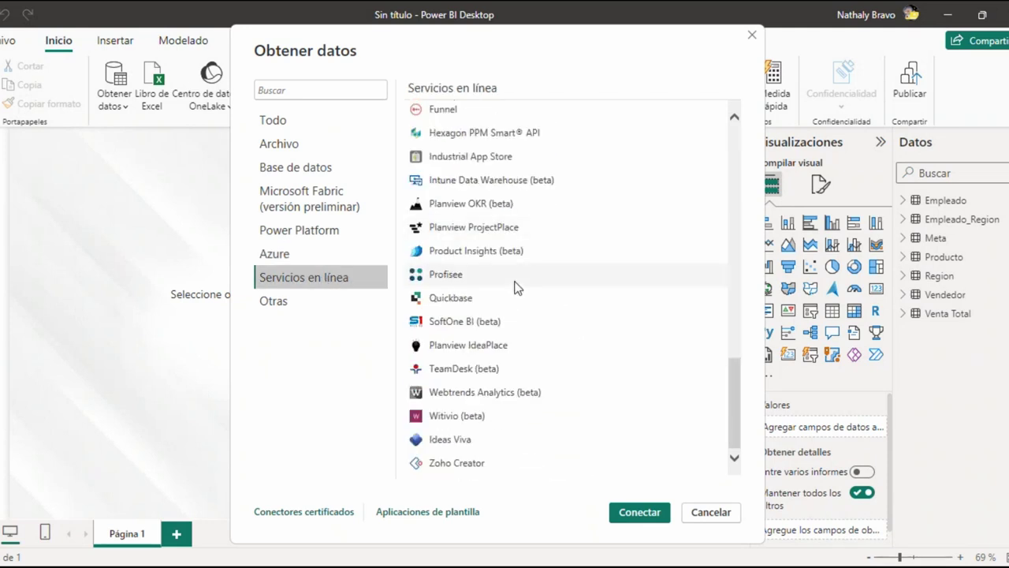
click(276, 302)
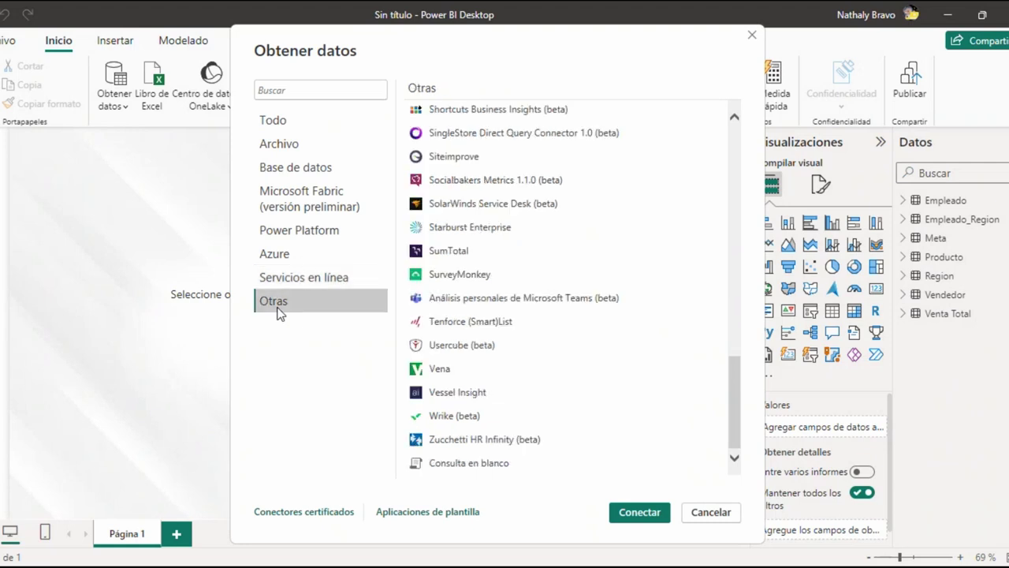
scroll(543, 342, up, 10)
scroll(543, 342, up, 1)
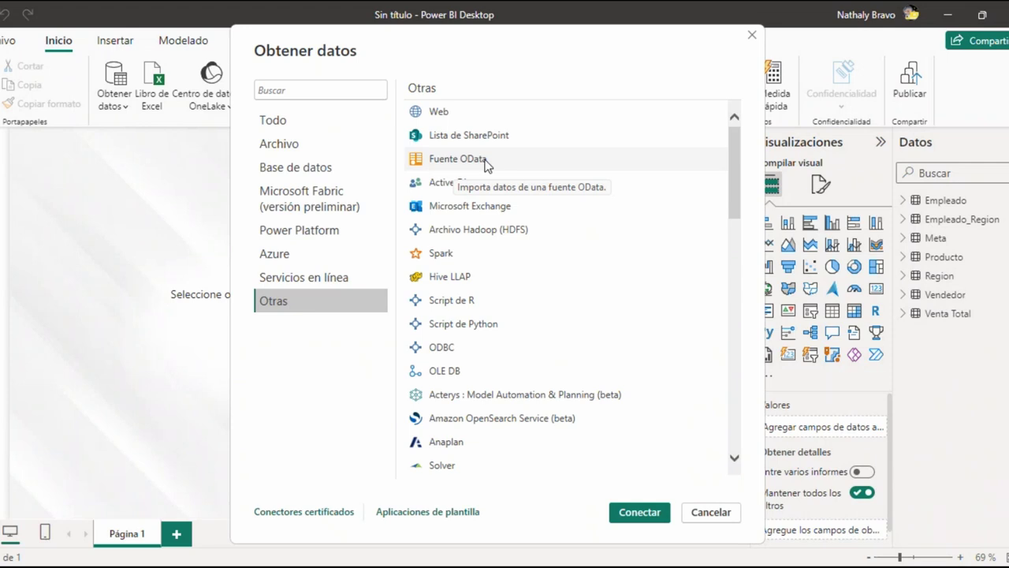
click(706, 513)
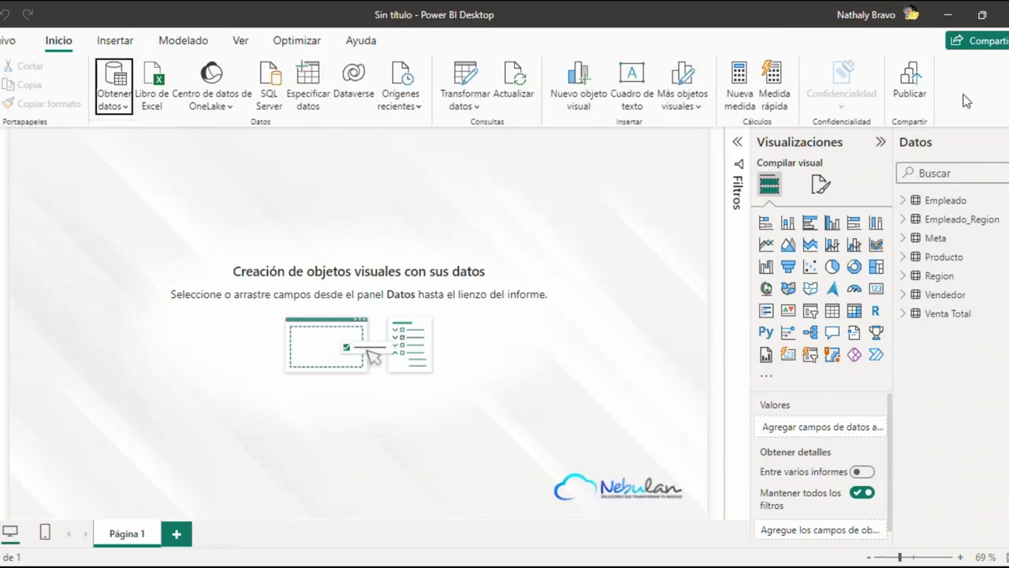
- Expand the Filters pane and the Empleado table's fields, and place an empty table visual in the upper middle of the page
click(738, 142)
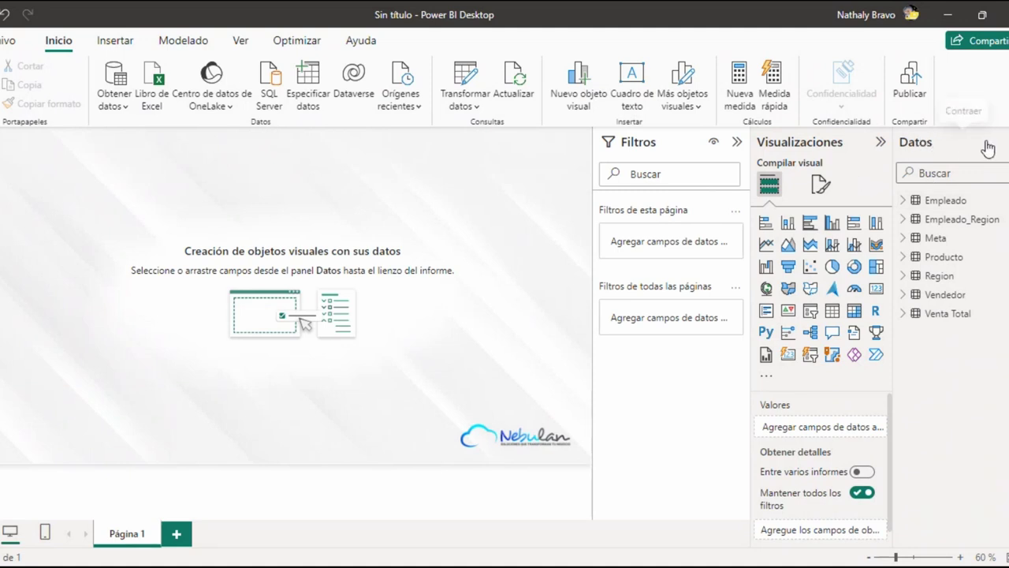
click(907, 201)
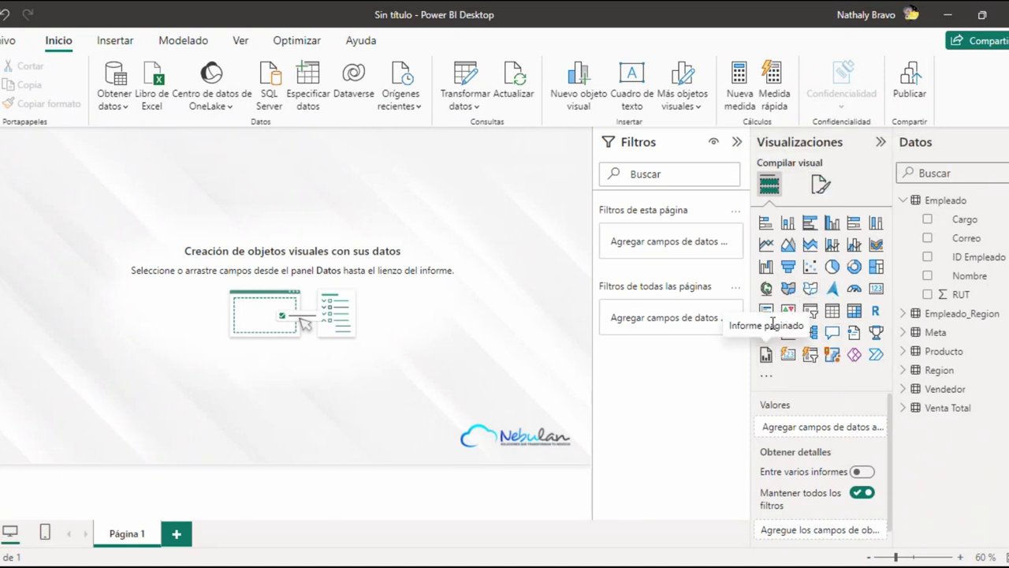
click(834, 317)
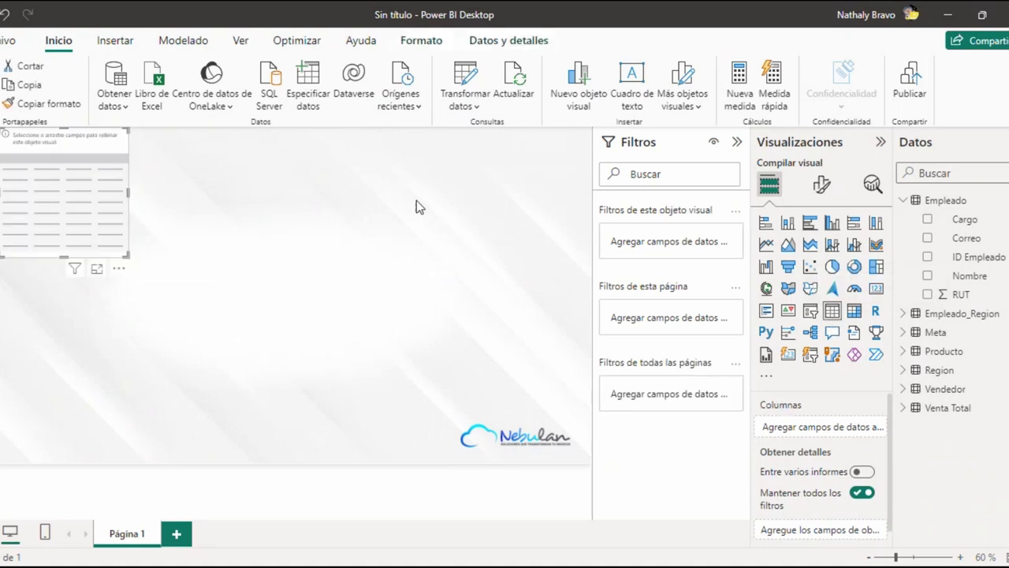
drag(111, 155, 270, 226)
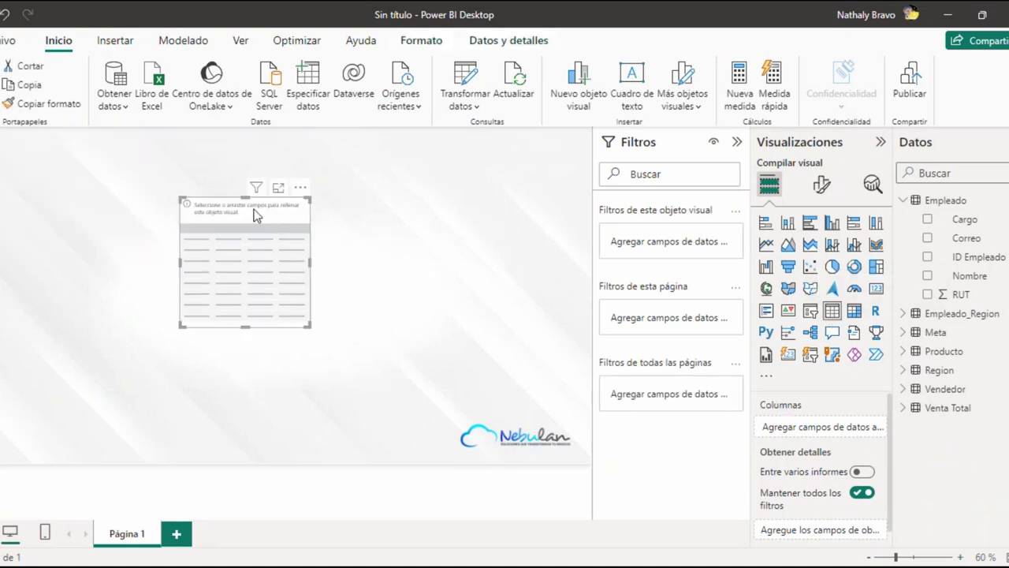
- Fill the table visual with Nombre, ID Empleado, Correo and Cargo from Empleado, and enlarge it to fit all four columns
click(927, 275)
click(928, 257)
click(928, 238)
click(927, 221)
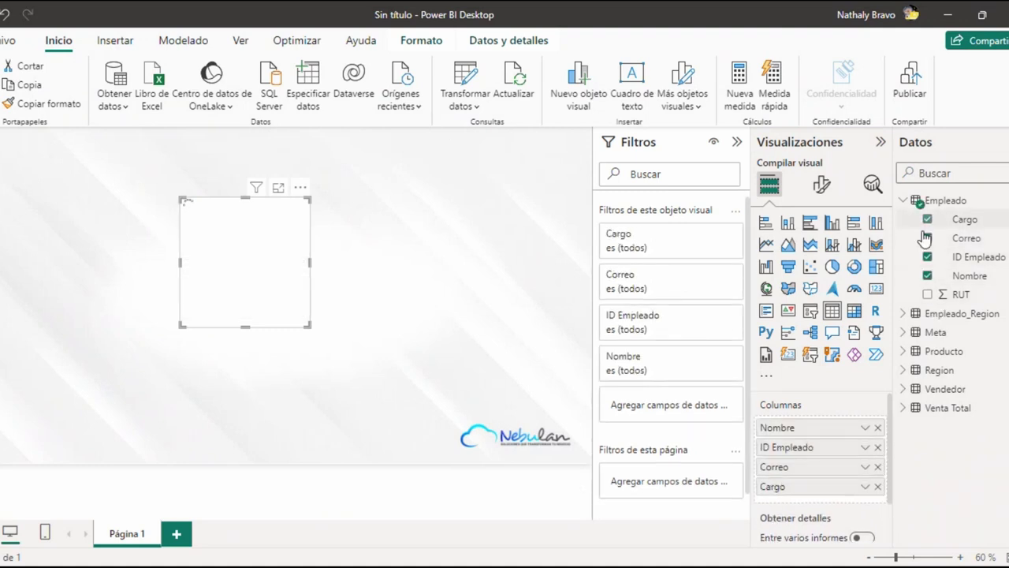
drag(309, 326, 533, 386)
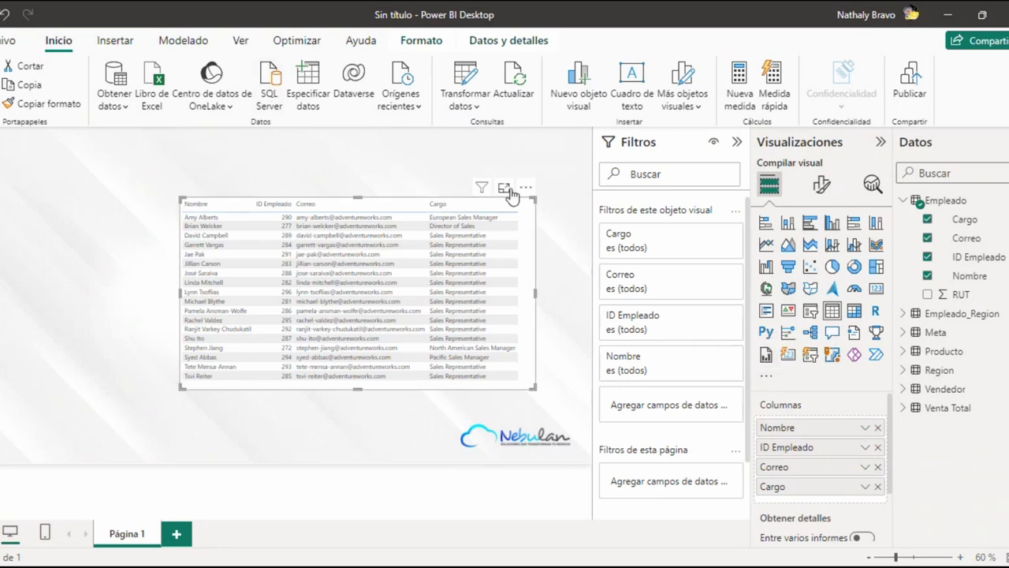
click(419, 143)
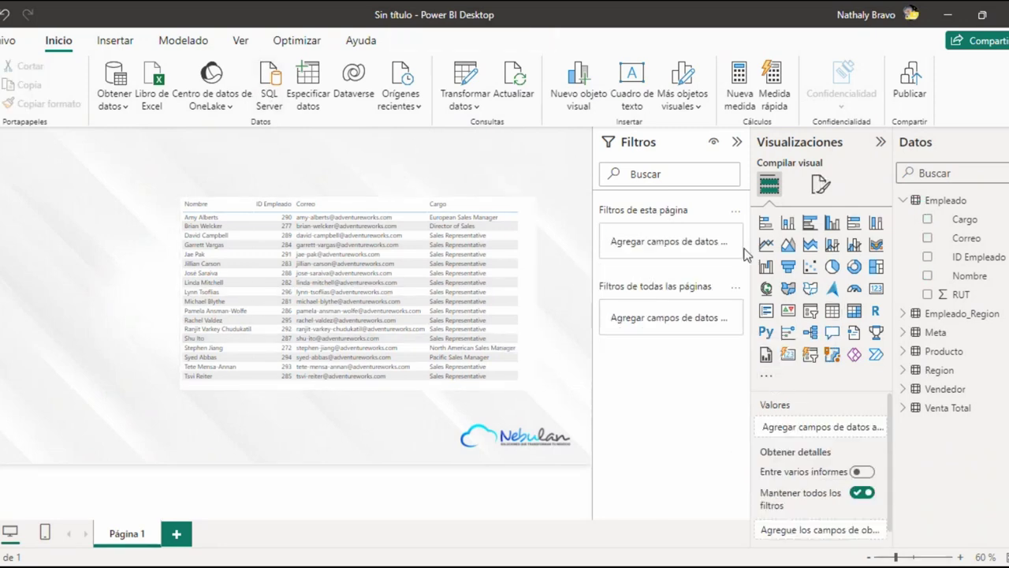
- Browse the AppSource gallery of additional Power BI visuals
click(770, 379)
click(823, 387)
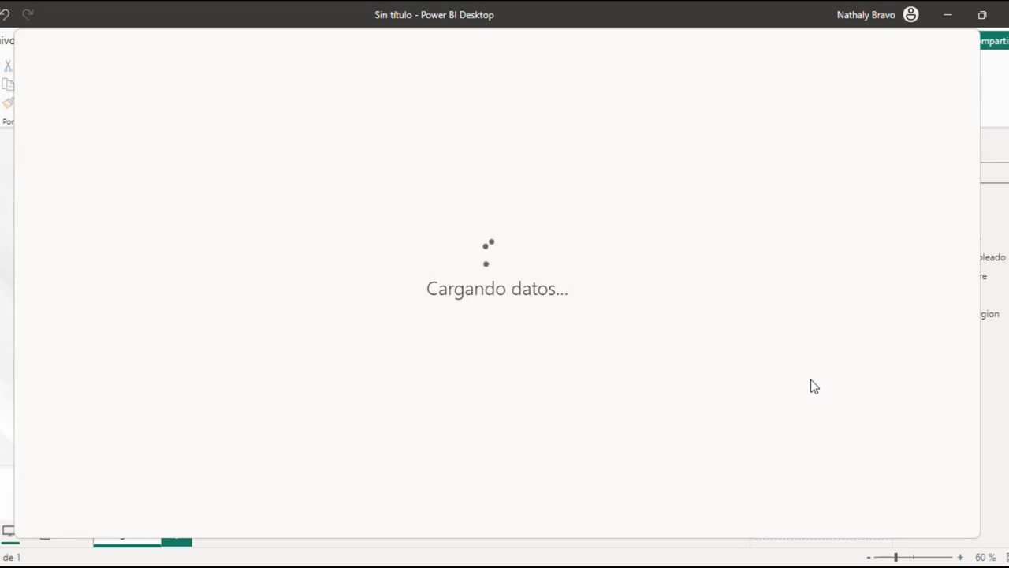
scroll(875, 369, down, 2)
scroll(888, 358, down, 3)
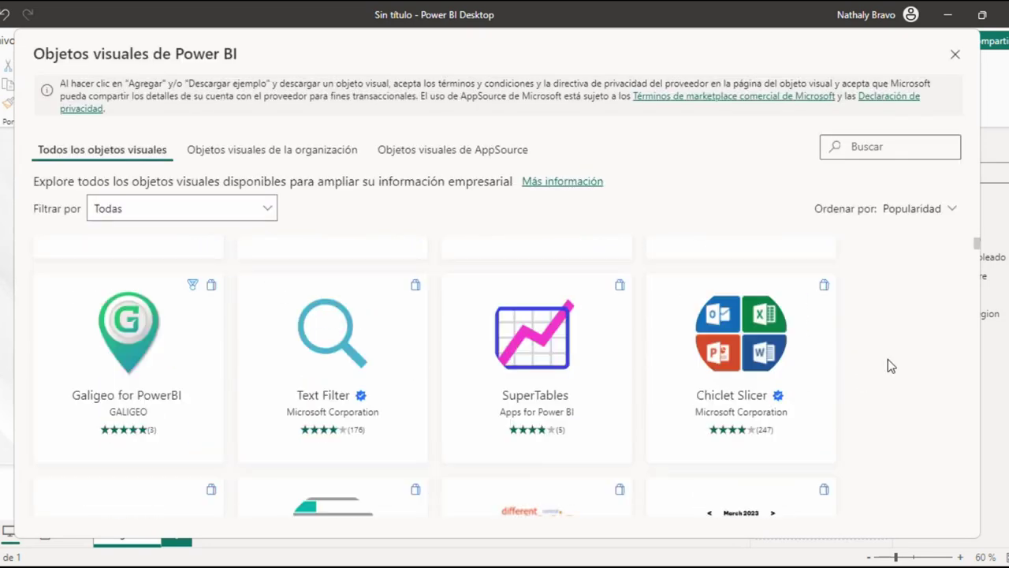
scroll(888, 358, down, 5)
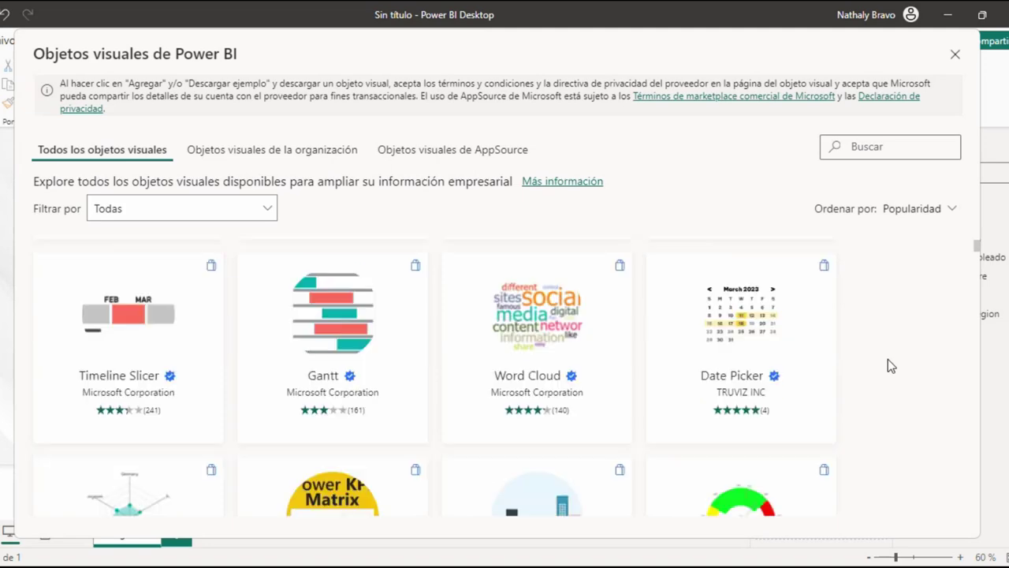
scroll(887, 372, down, 3)
scroll(887, 371, up, 3)
scroll(872, 371, down, 3)
scroll(872, 372, up, 3)
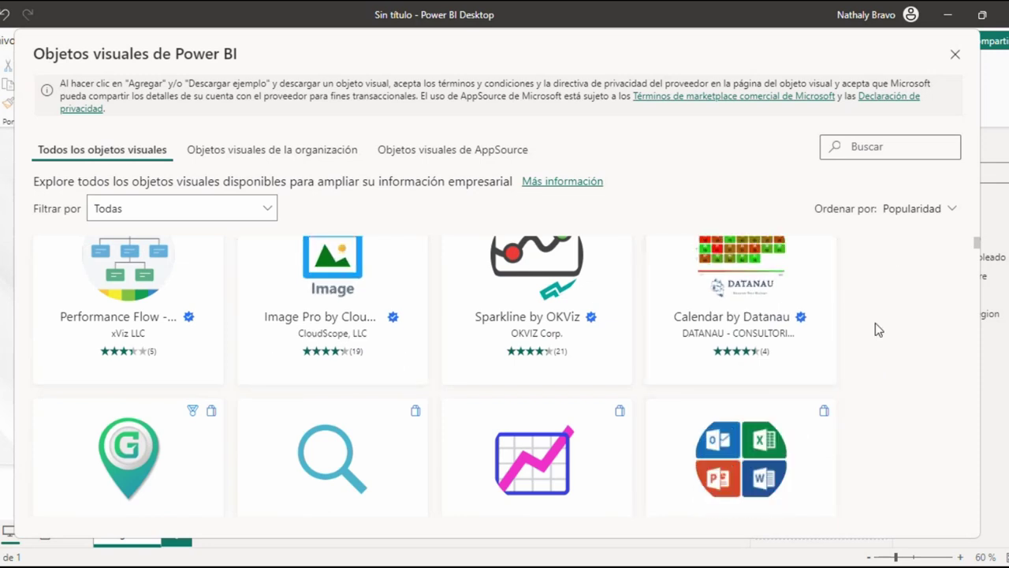
scroll(877, 328, down, 2)
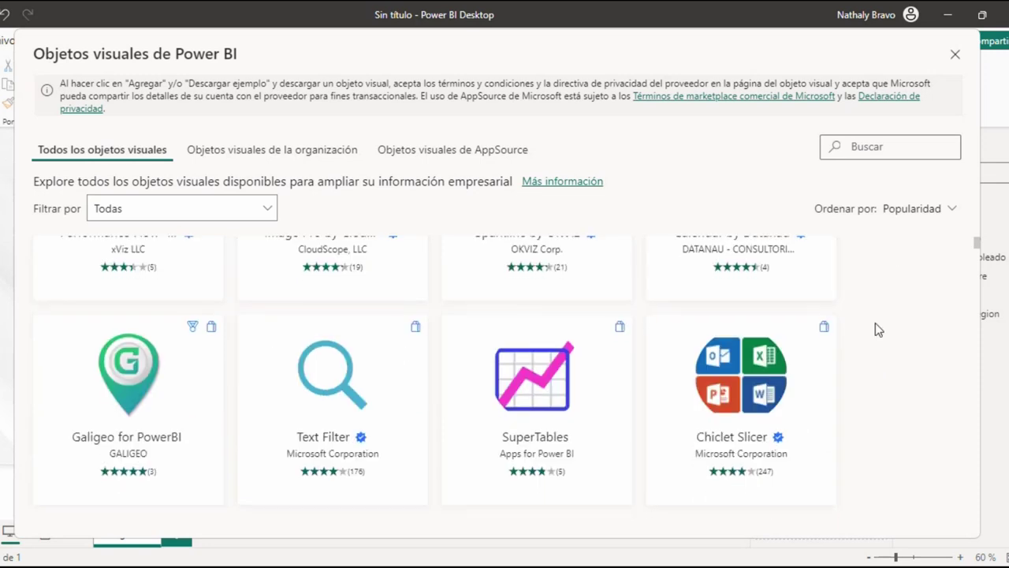
scroll(879, 329, down, 5)
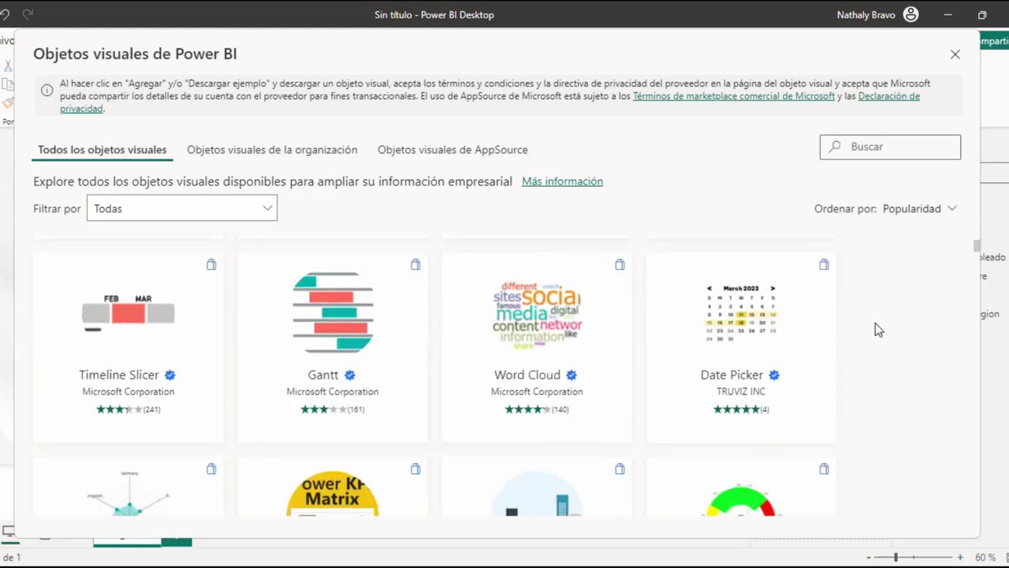
scroll(875, 323, up, 6)
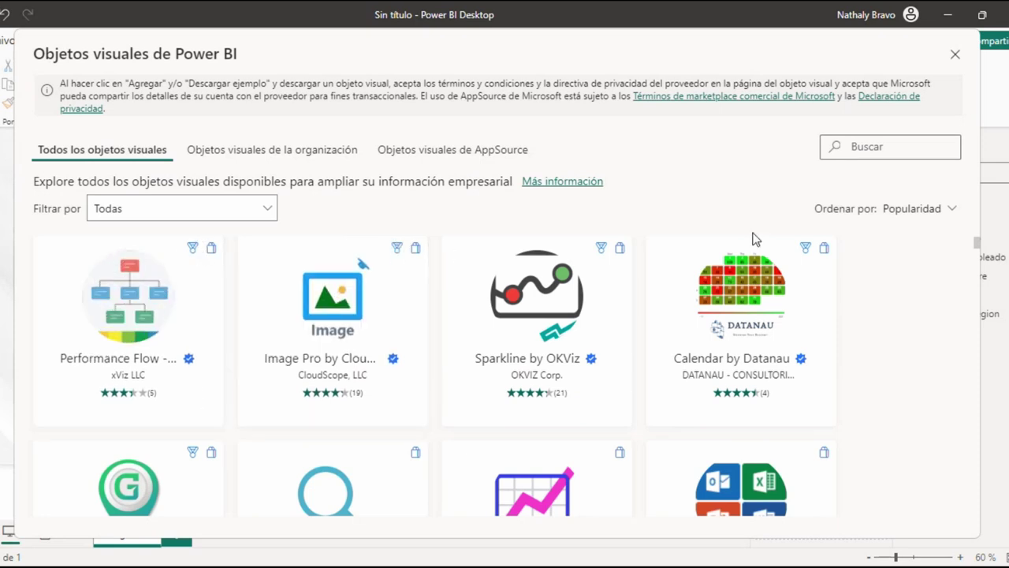
scroll(920, 334, down, 3)
scroll(923, 334, up, 2)
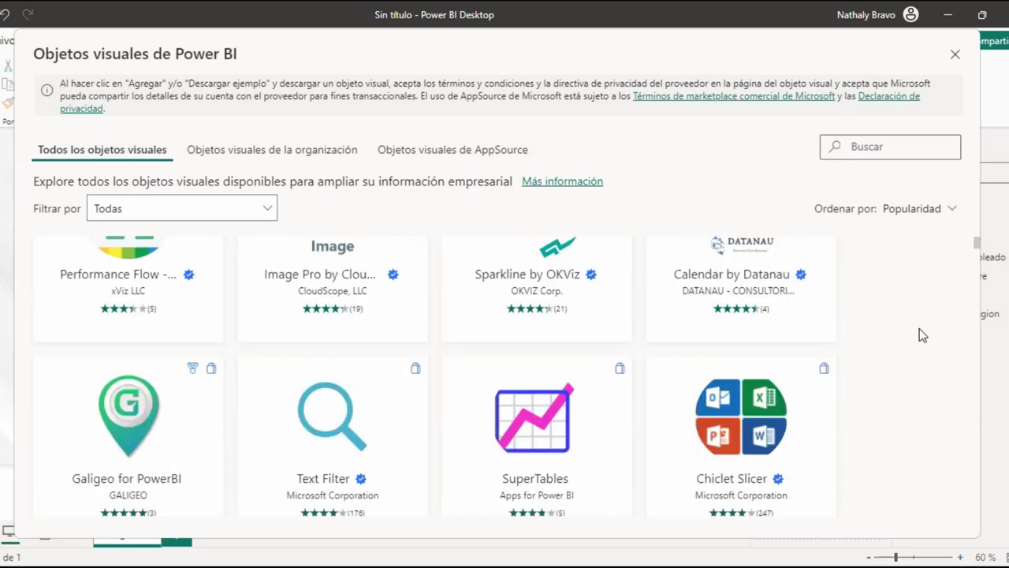
- Import the Chiclet Slicer visual by Microsoft Corporation into the report
click(723, 412)
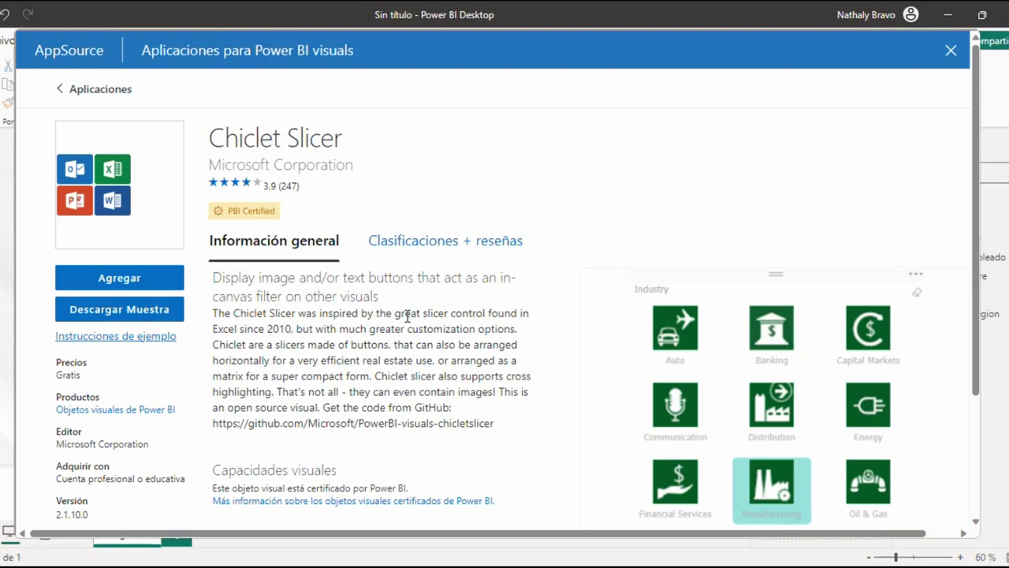
scroll(331, 315, down, 3)
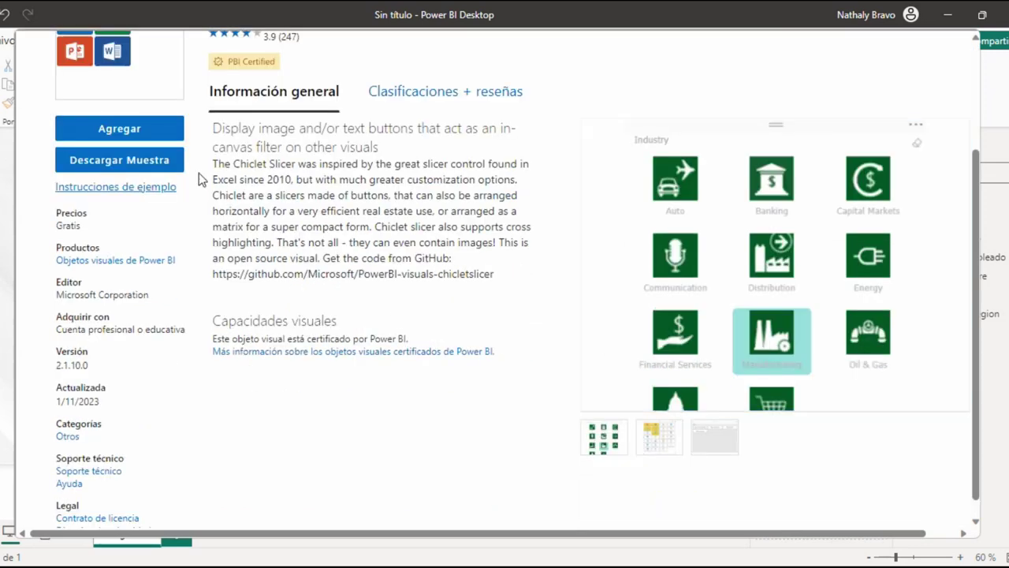
click(117, 133)
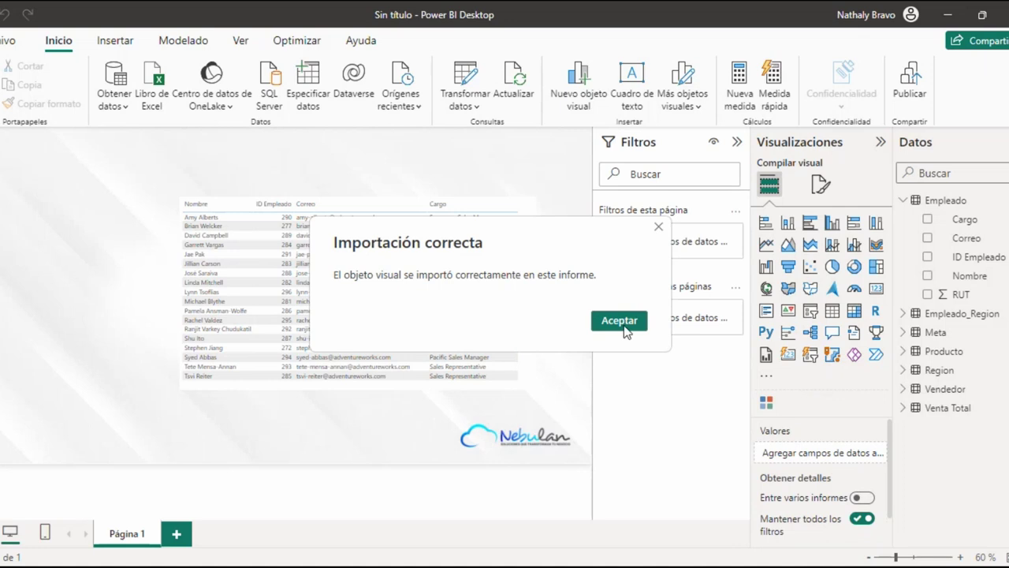
click(620, 325)
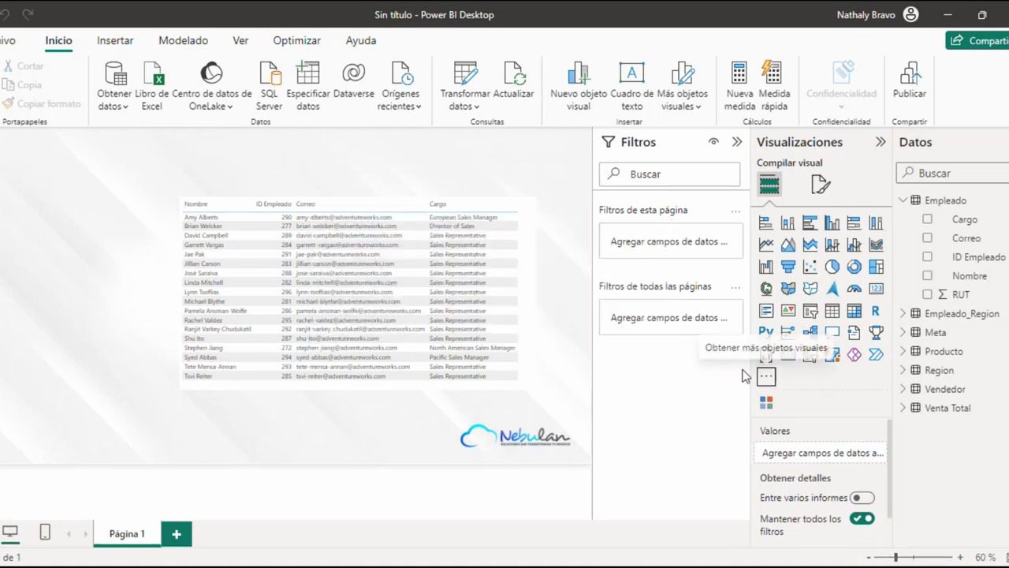
- Try out an empty Chiclet Slicer on the report page and delete it
click(765, 405)
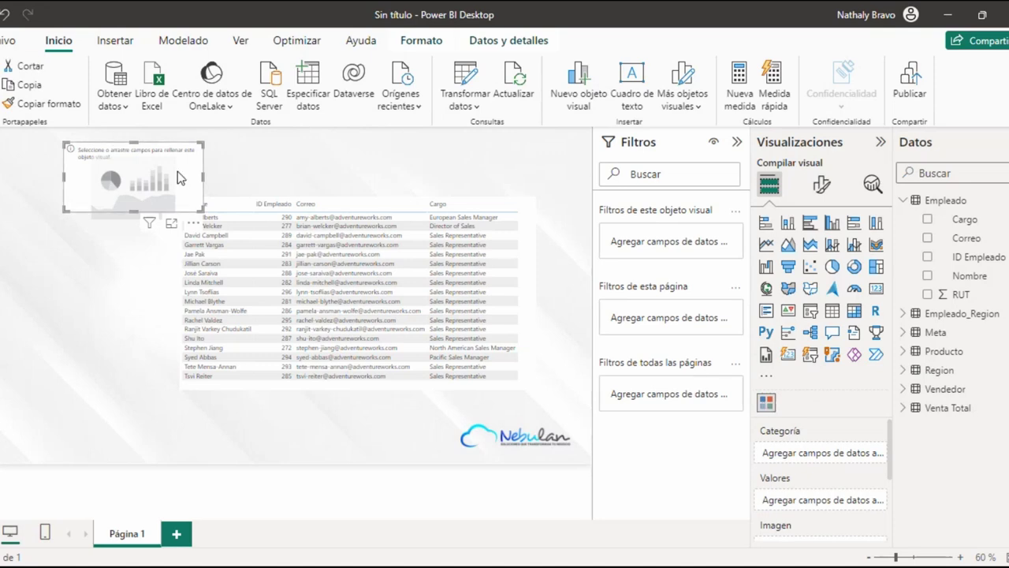
key(Delete)
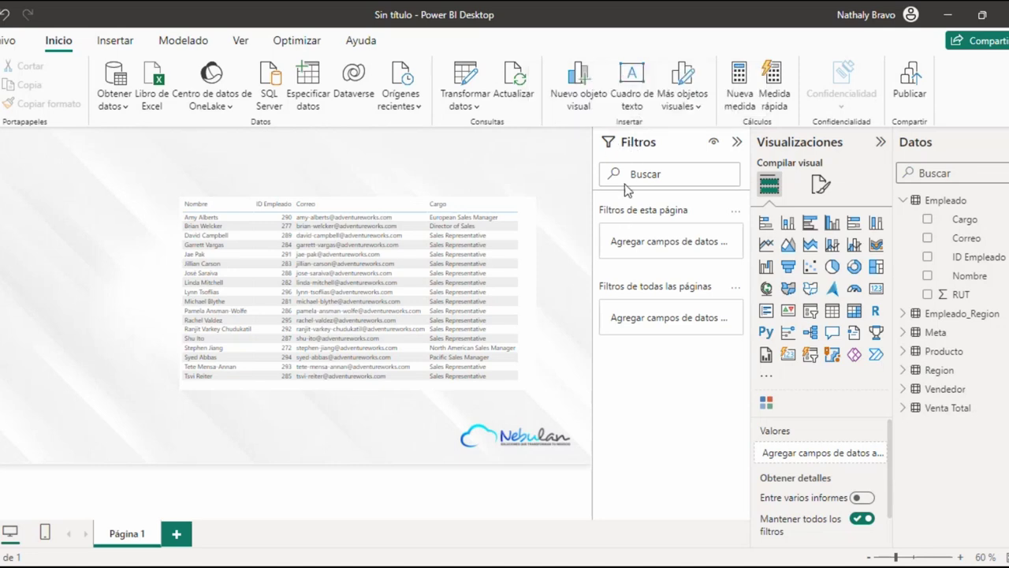
- Filter the employee table visual by Cargo to include every value except (En blanco), and review its filter levels
click(525, 216)
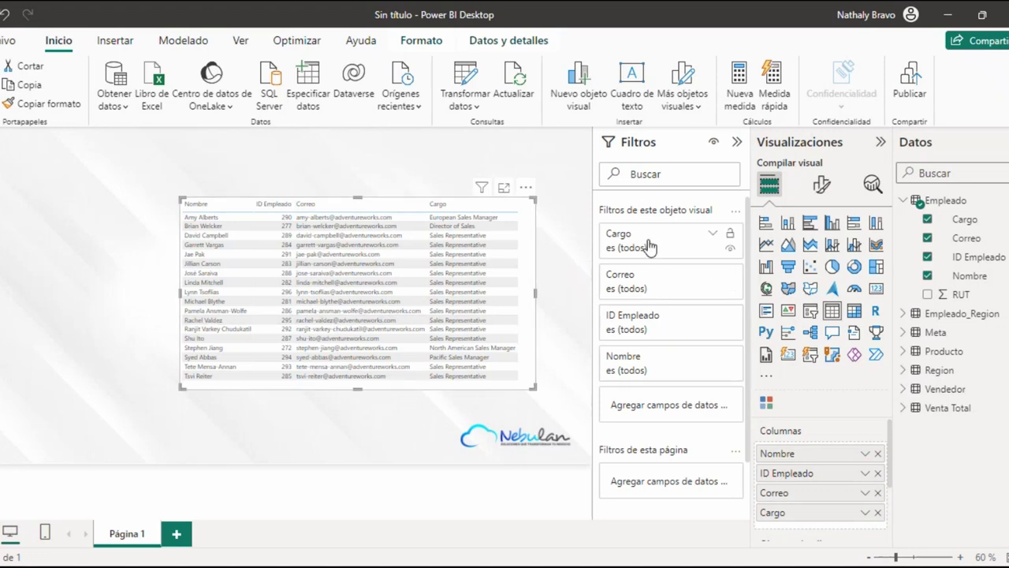
click(713, 234)
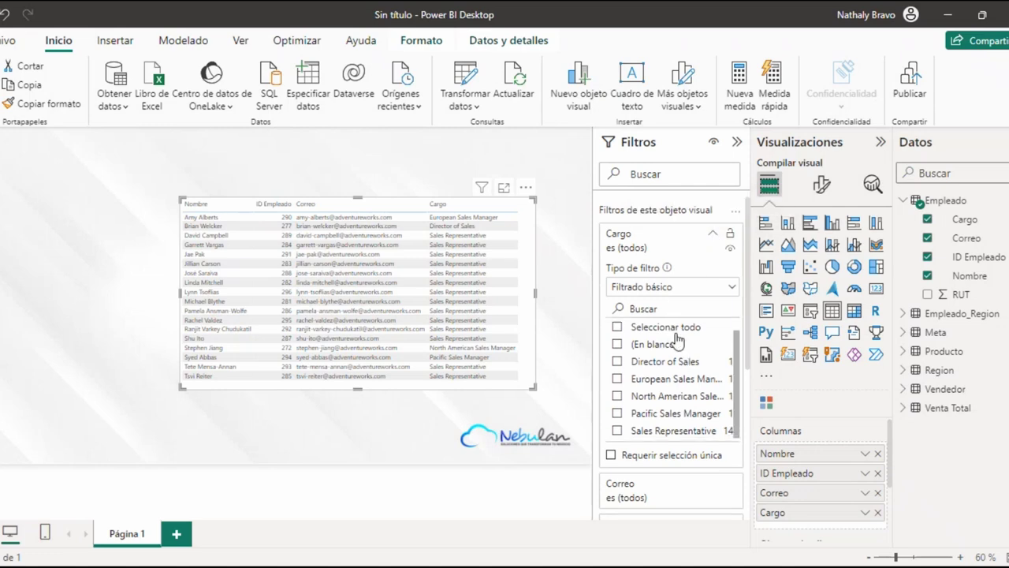
click(618, 327)
click(617, 344)
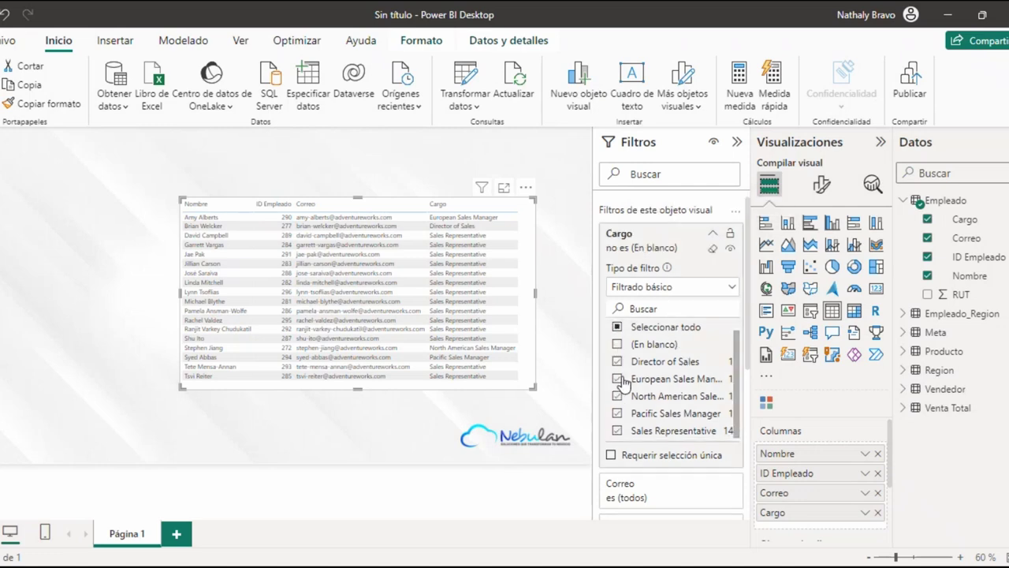
click(713, 235)
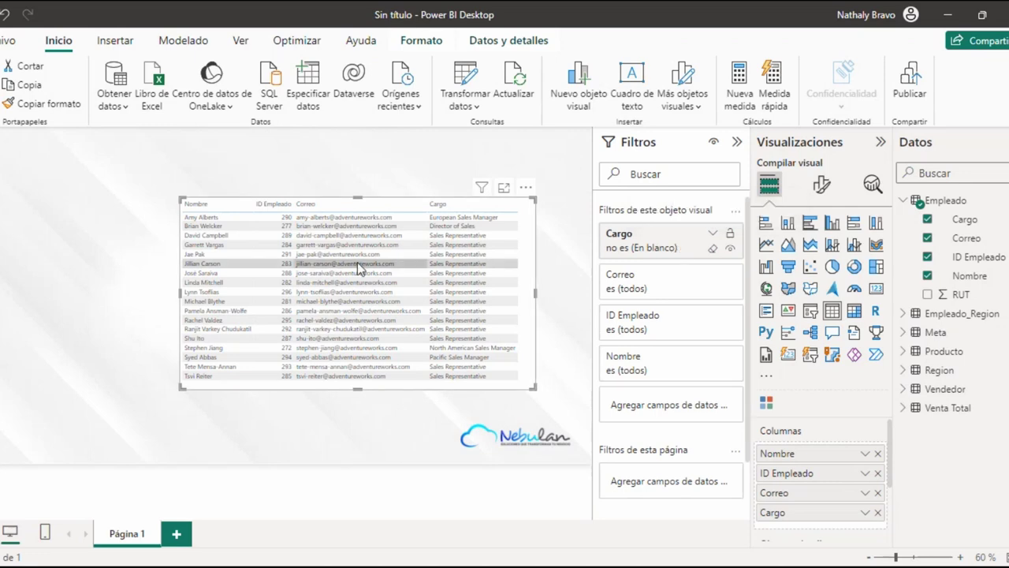
click(565, 402)
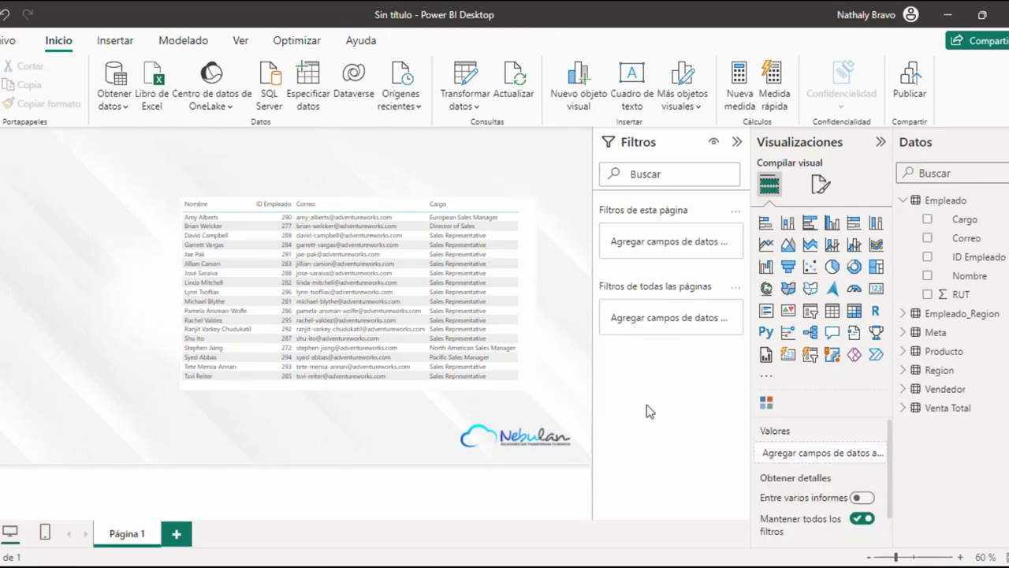
click(517, 234)
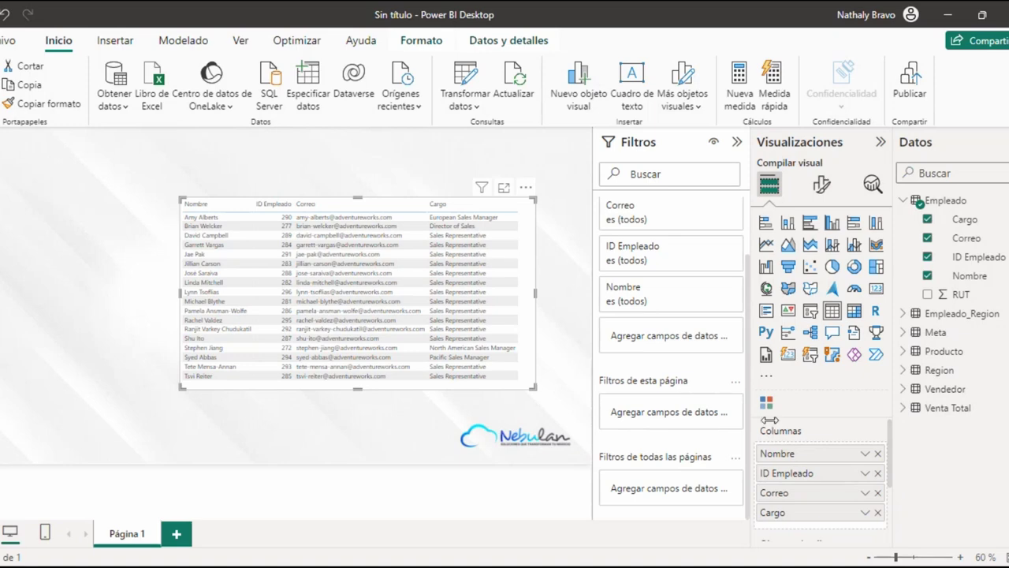
click(589, 184)
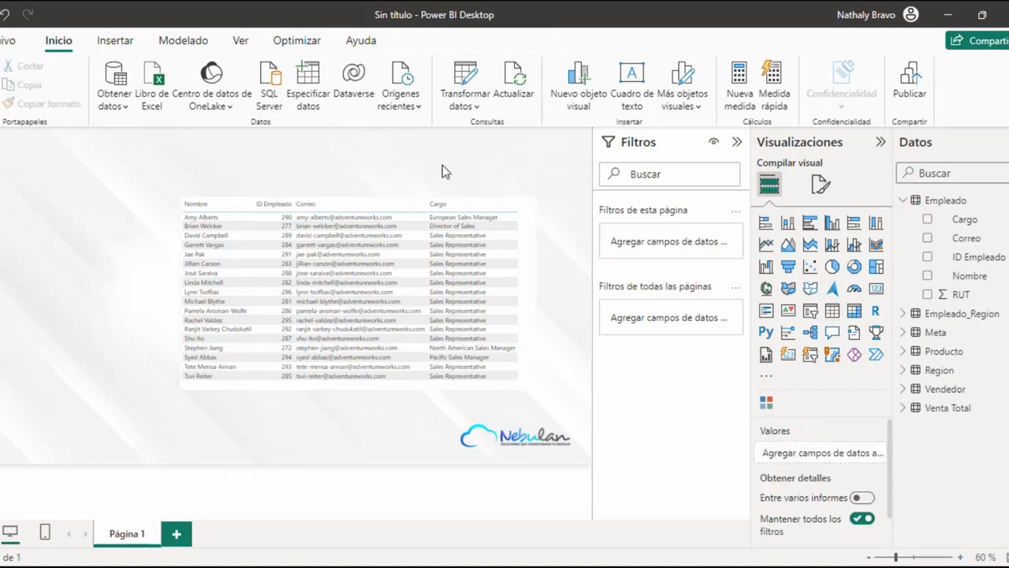
- Add two blank report pages, look at the filter scopes across pages, and return to Página 1
click(177, 533)
click(244, 535)
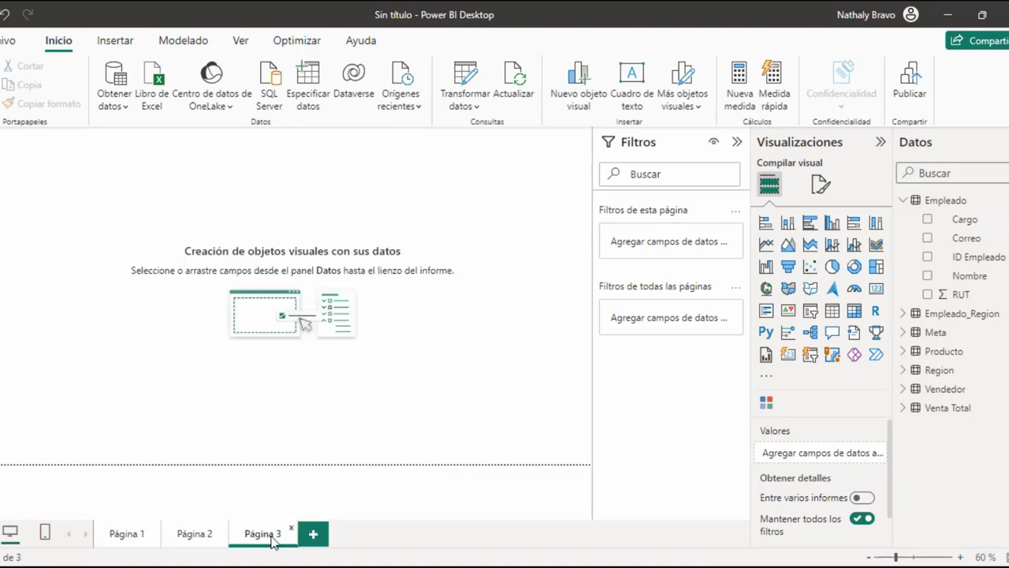
click(125, 534)
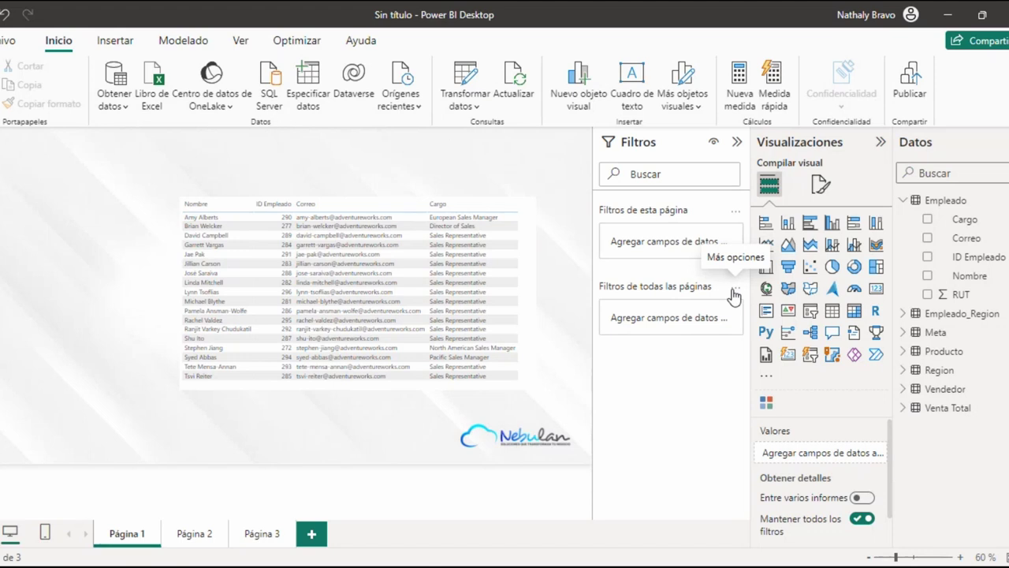
click(193, 534)
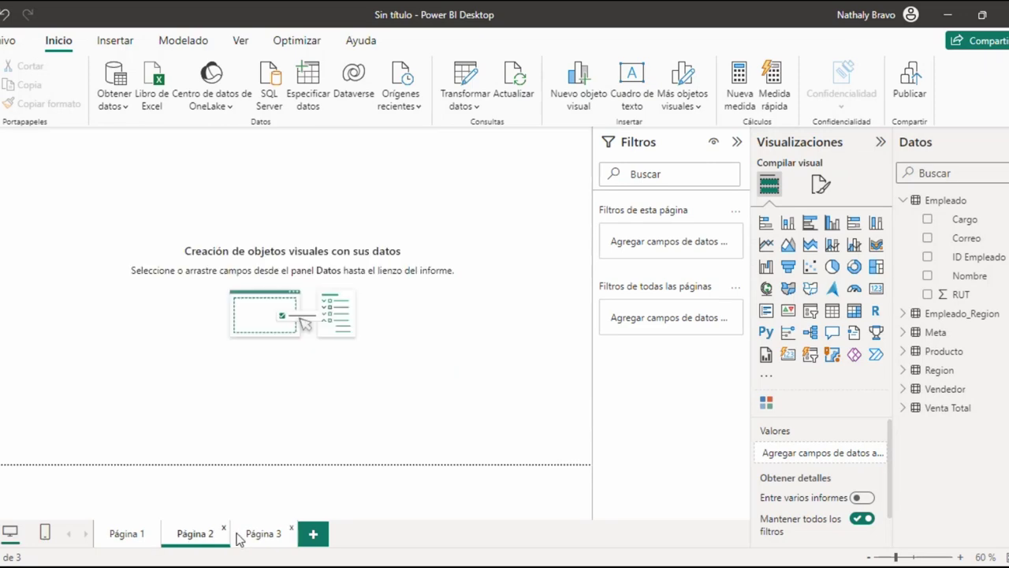
click(122, 537)
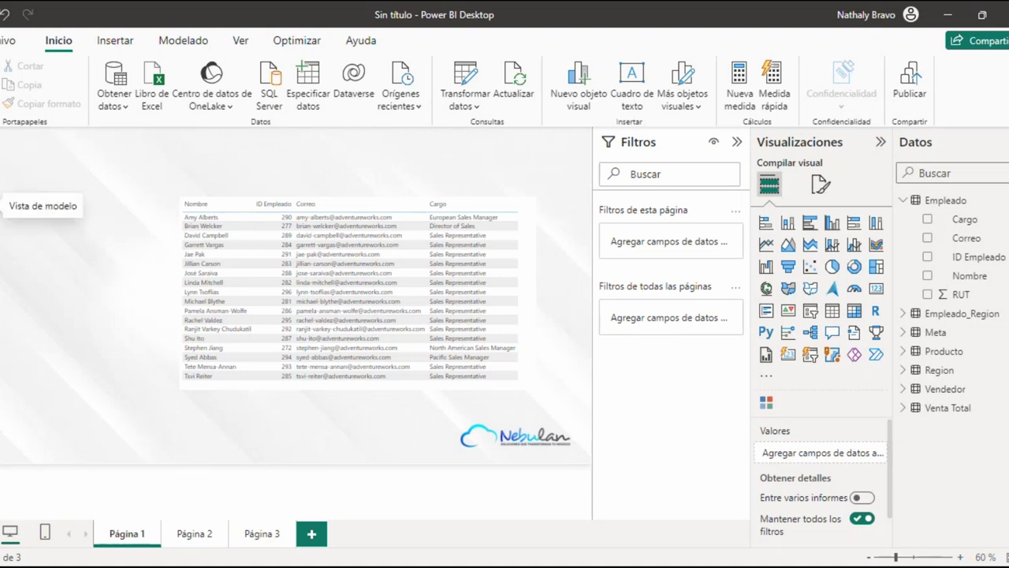
- Collapse the Filtros and Visualizaciones panes to give the report canvas more room
click(736, 142)
click(880, 142)
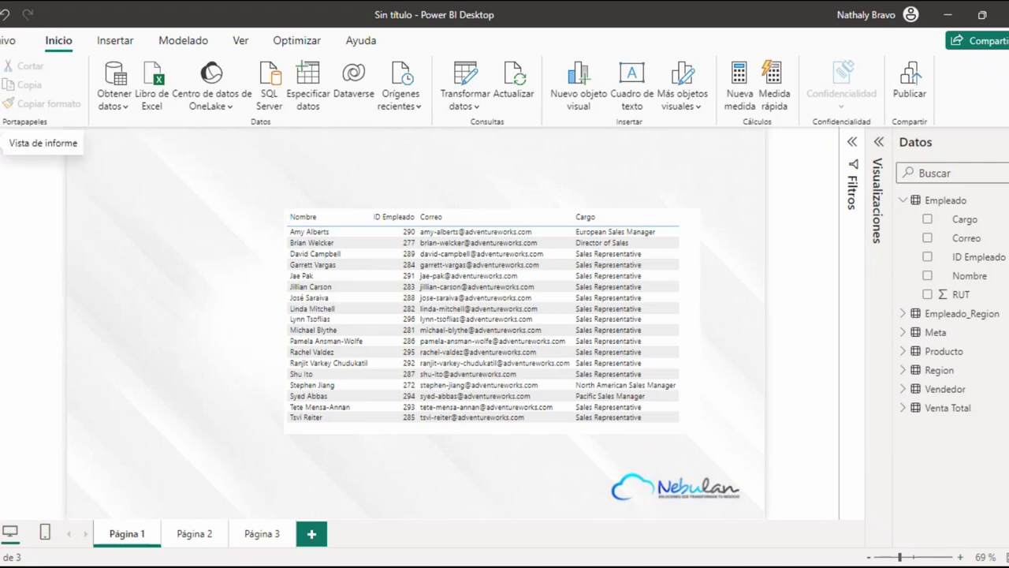
drag(84, 148, 762, 441)
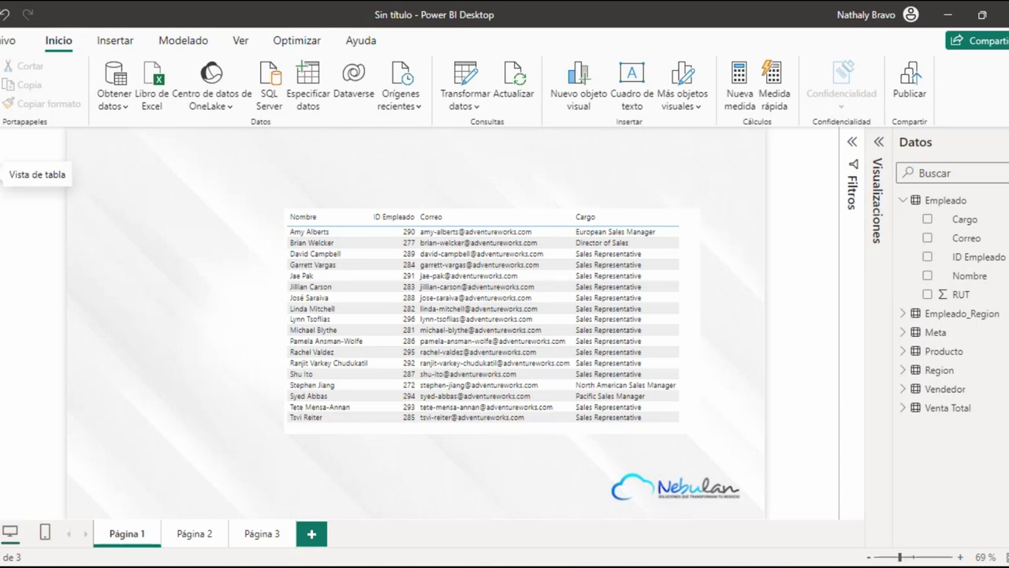
- In the table view, filter the Empleado table's Cargo column to show only Director of Sales
click(8, 164)
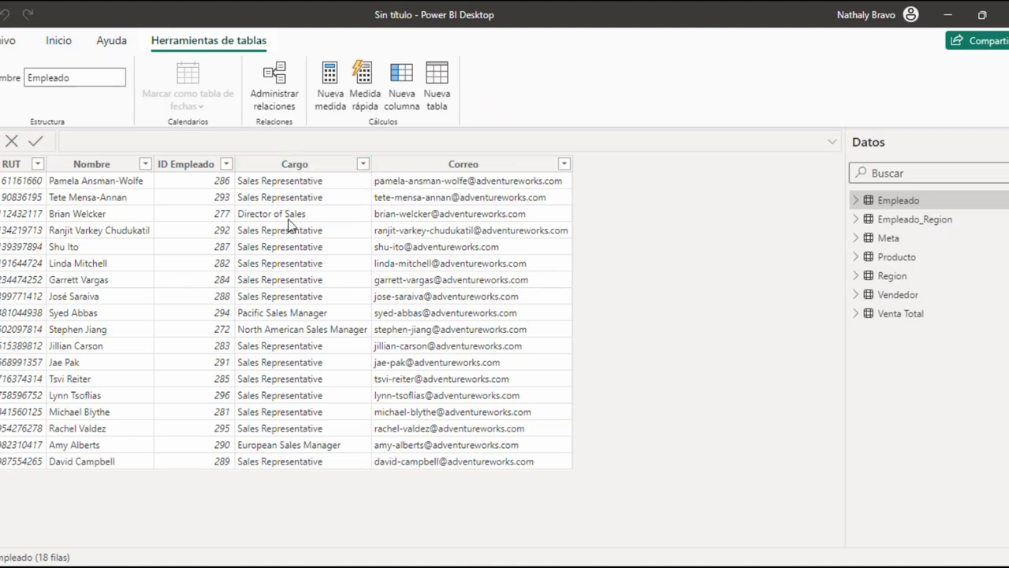
click(363, 164)
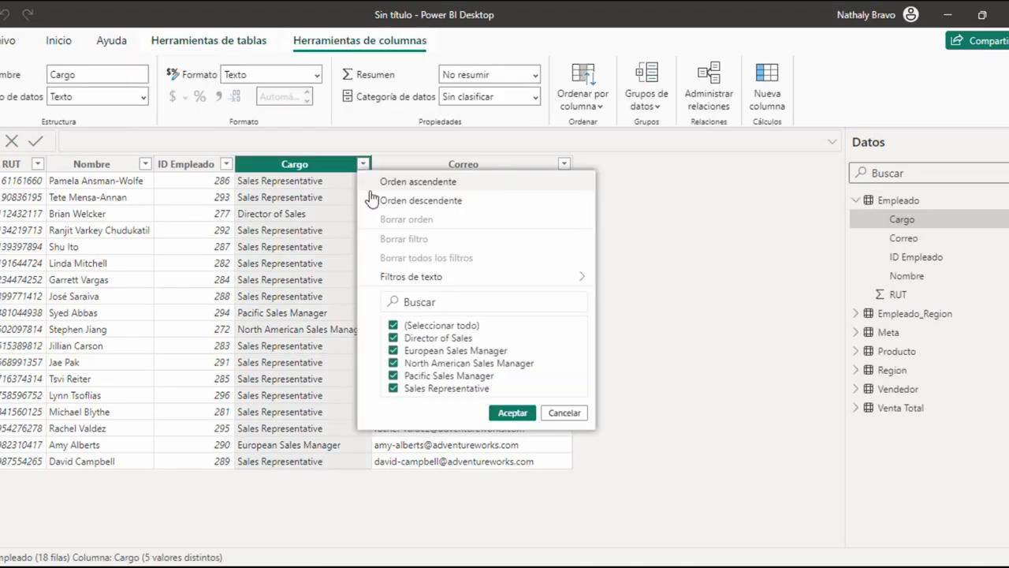
click(438, 325)
click(441, 338)
click(512, 412)
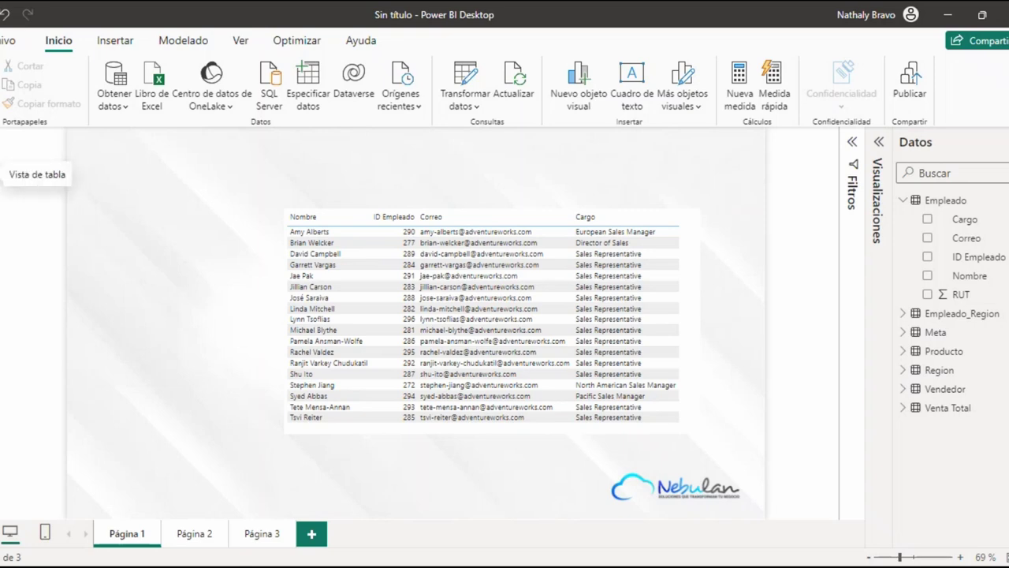
- Look through the data of the Meta, Region, Vendedor and Producto tables in the table view
click(4, 175)
click(899, 332)
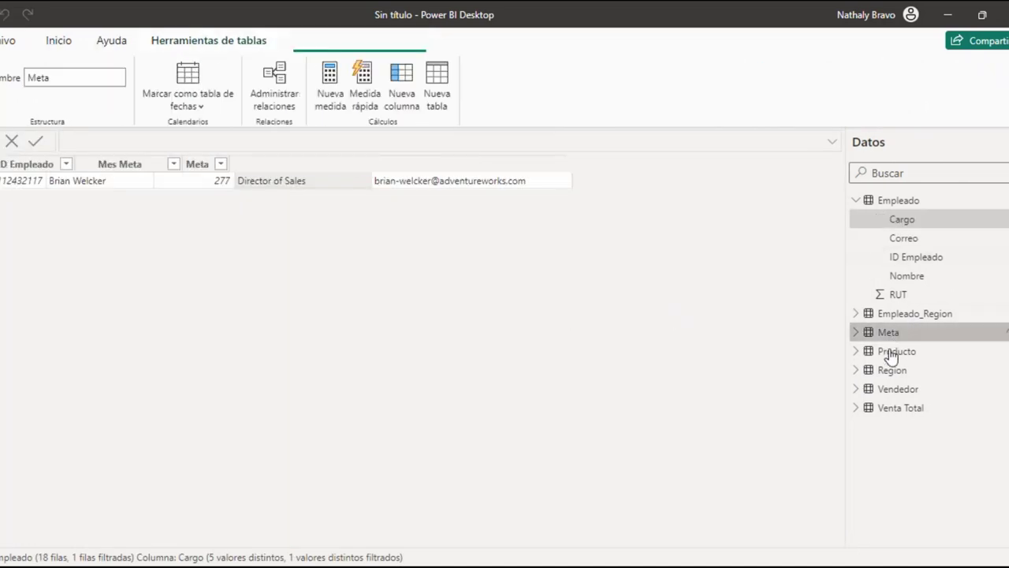
click(891, 370)
click(892, 388)
click(891, 371)
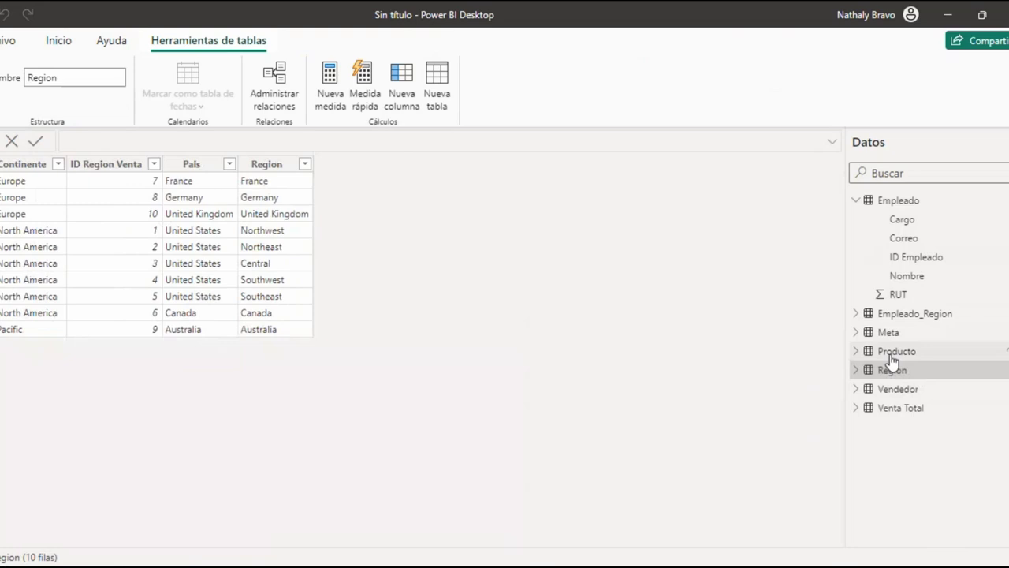
click(891, 352)
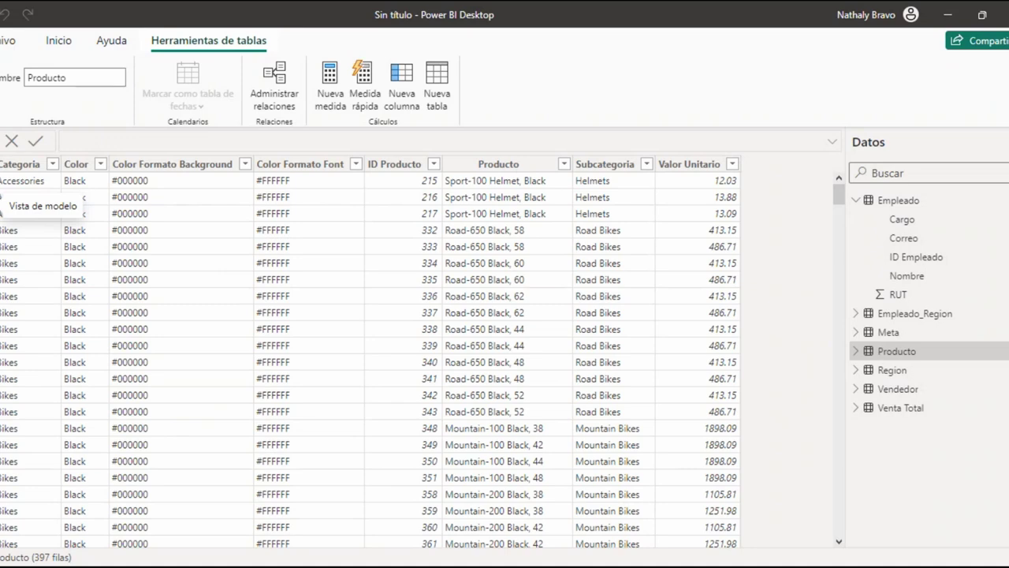
- In the model view, line up the Region and Venta Total tables in a row with Empleado_Region and move Producto beside Empleado
click(2, 206)
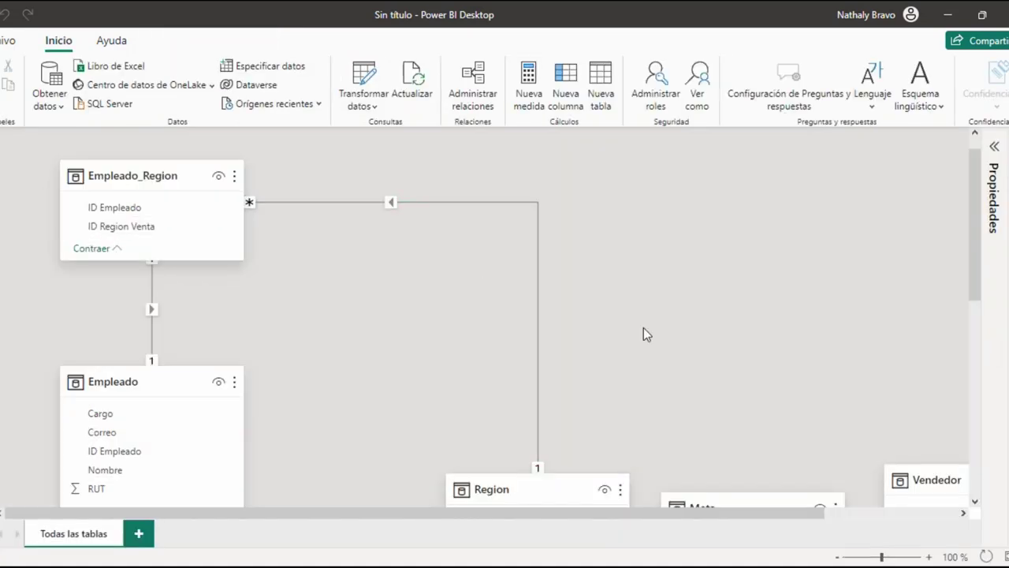
click(871, 557)
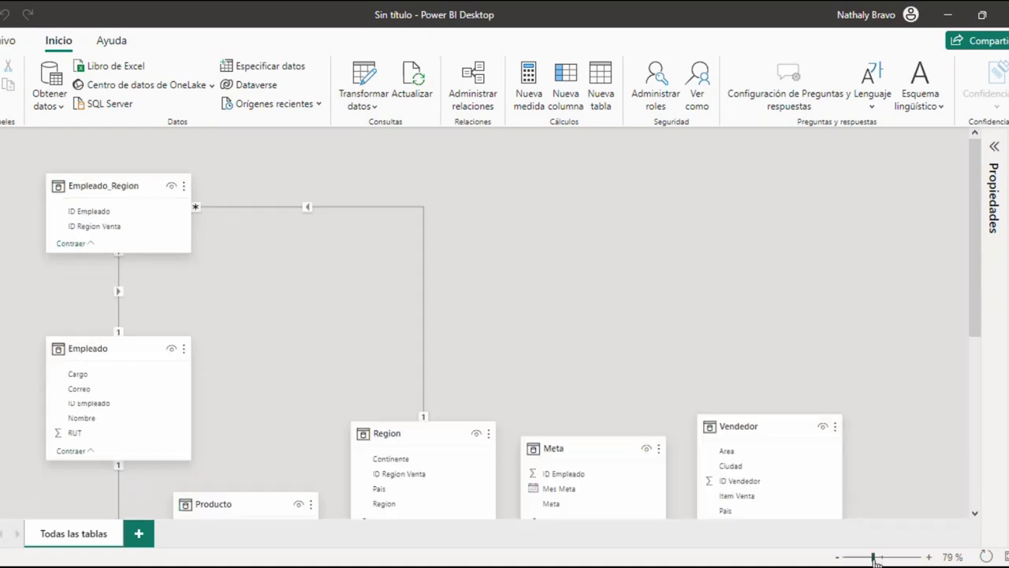
click(865, 556)
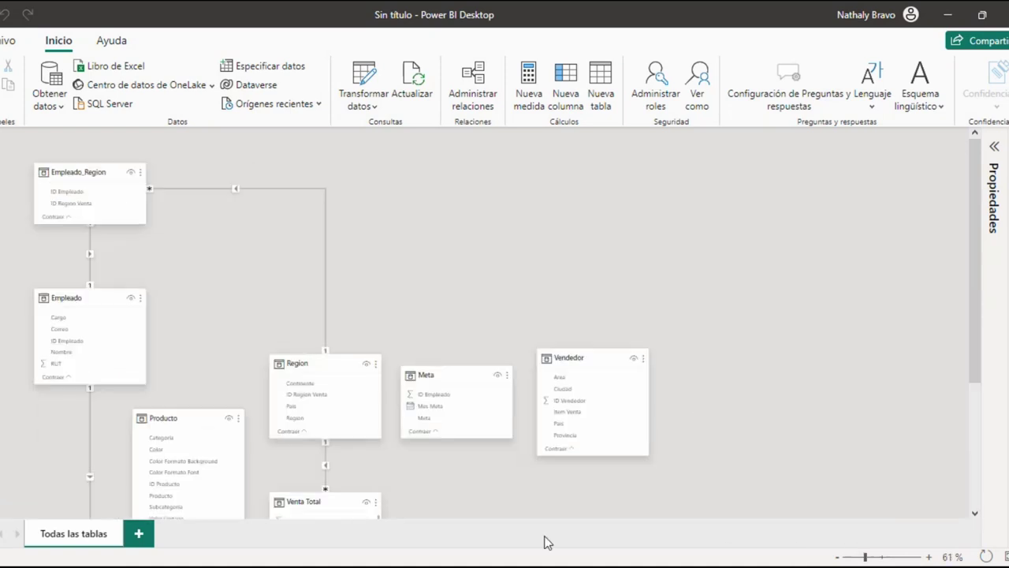
drag(205, 423, 225, 363)
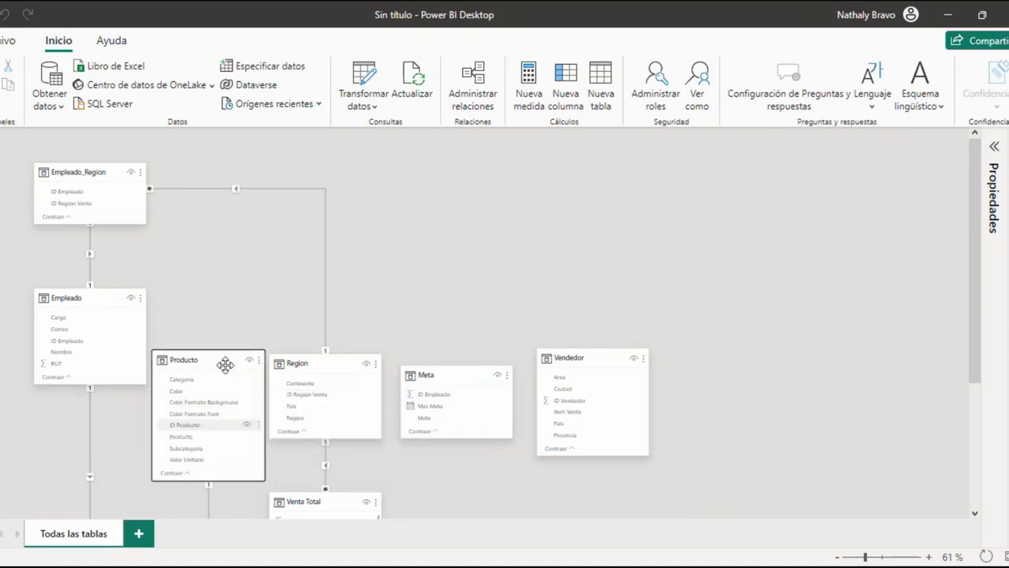
drag(323, 354, 361, 175)
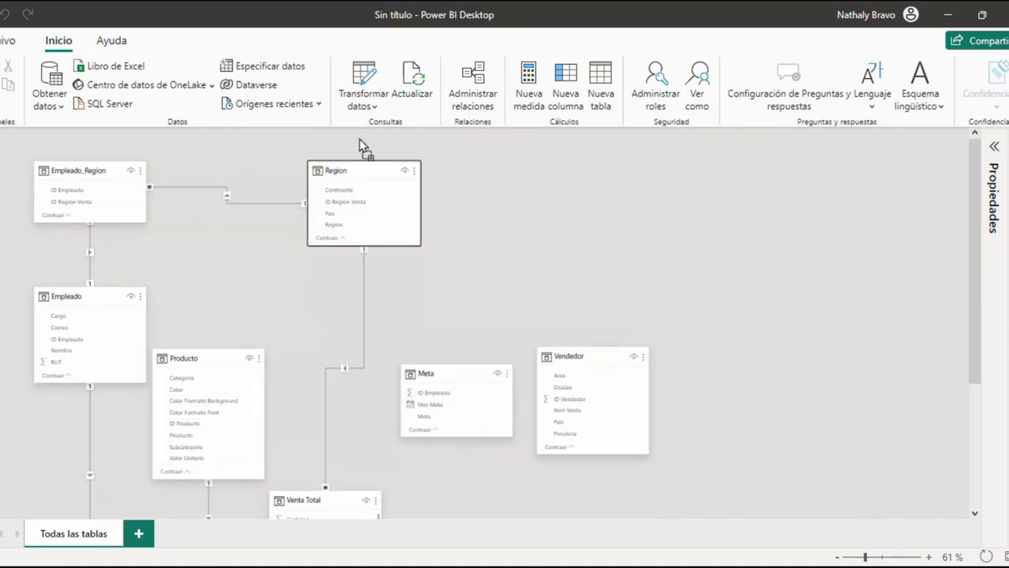
drag(341, 510, 593, 181)
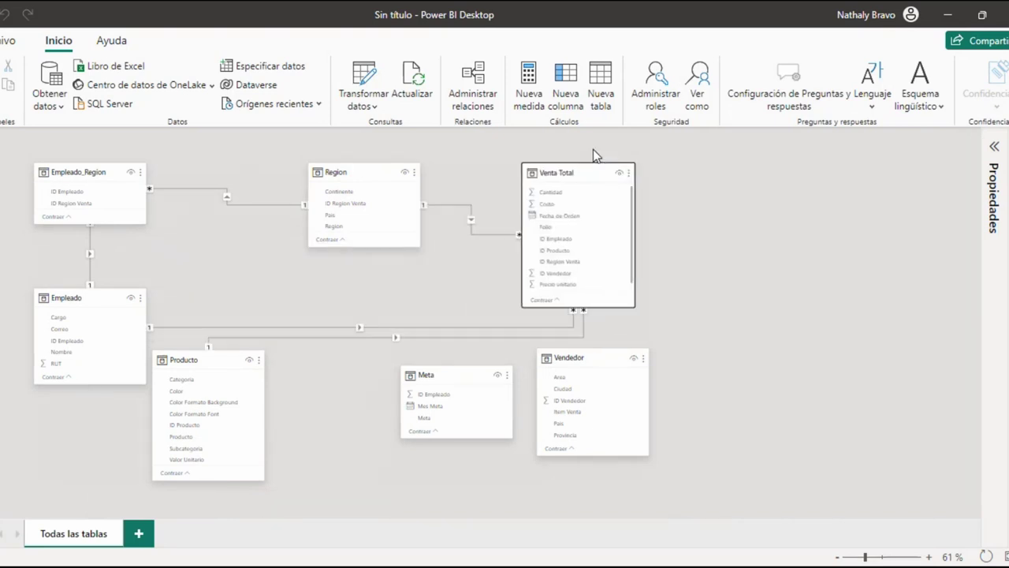
- Set the unrelated Meta and Vendedor tables apart to the right in the model diagram and place Producto below Venta Total
drag(224, 370, 286, 363)
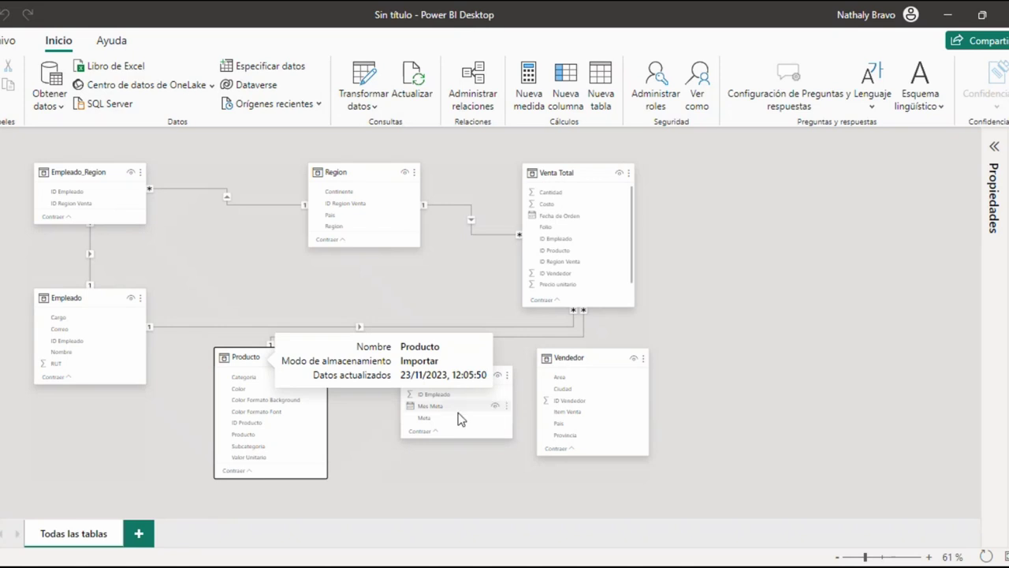
click(466, 387)
drag(457, 374, 769, 238)
drag(579, 375, 719, 373)
drag(260, 363, 578, 403)
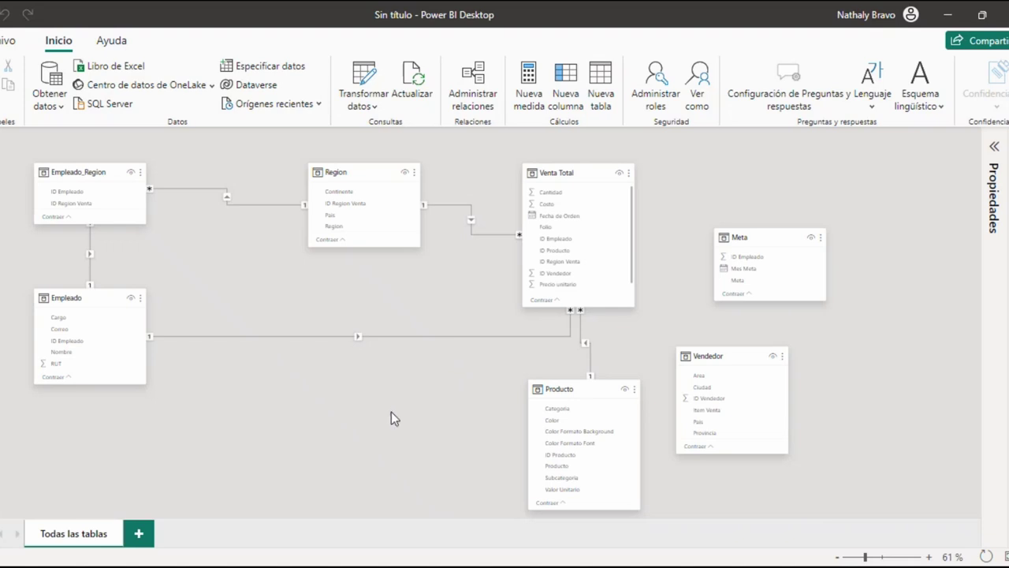
- Examine the relationship between the Venta Total and Empleado tables in the model diagram
click(568, 171)
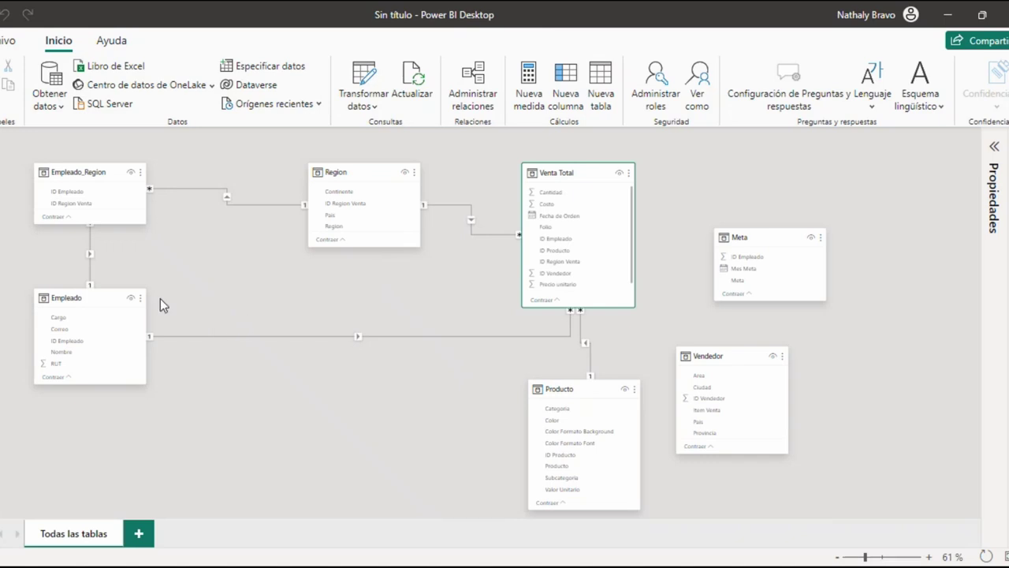
click(109, 305)
click(568, 171)
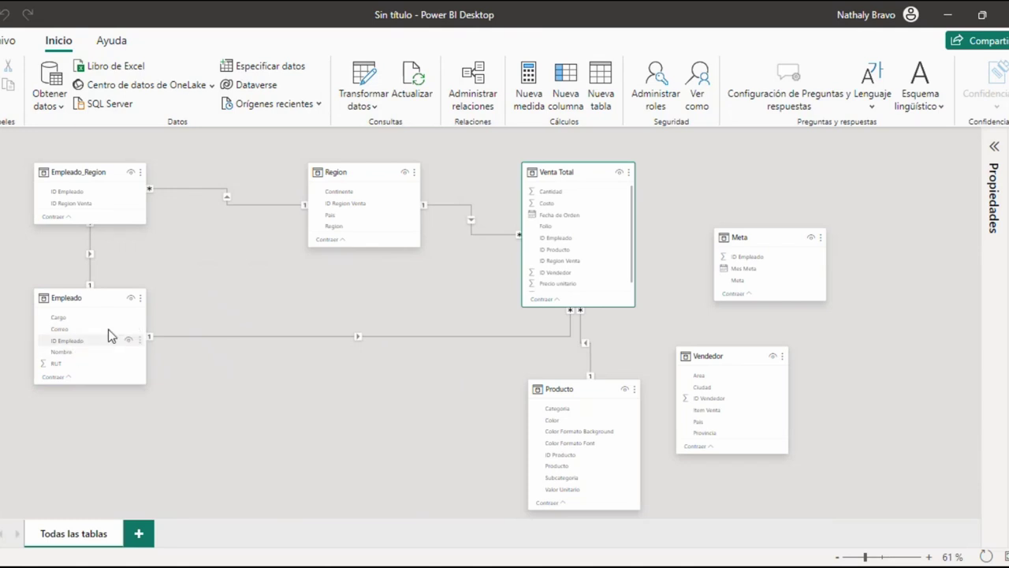
click(194, 269)
- Return to the report view and delete the employee table visual from Página 1
click(4, 131)
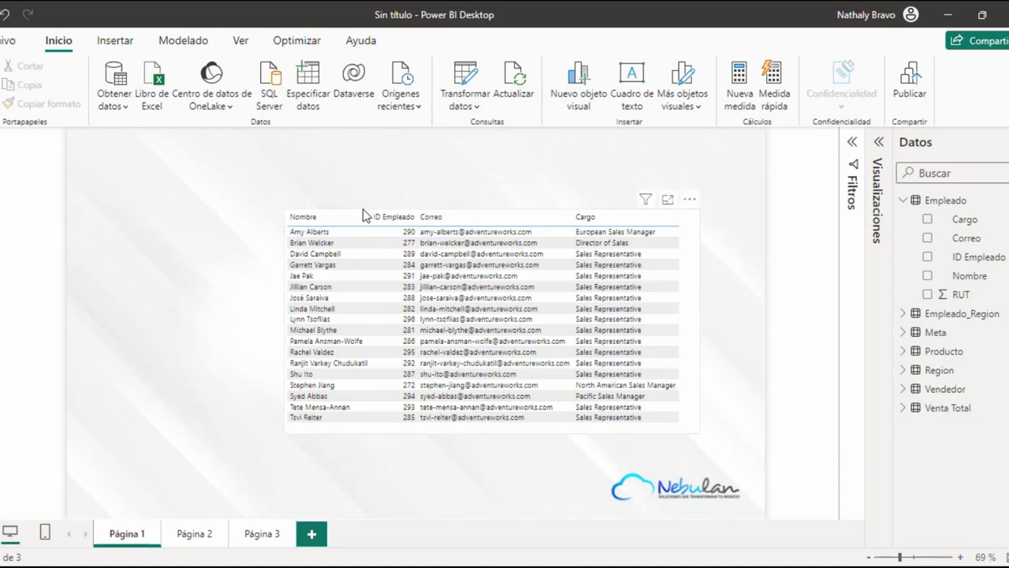
click(686, 281)
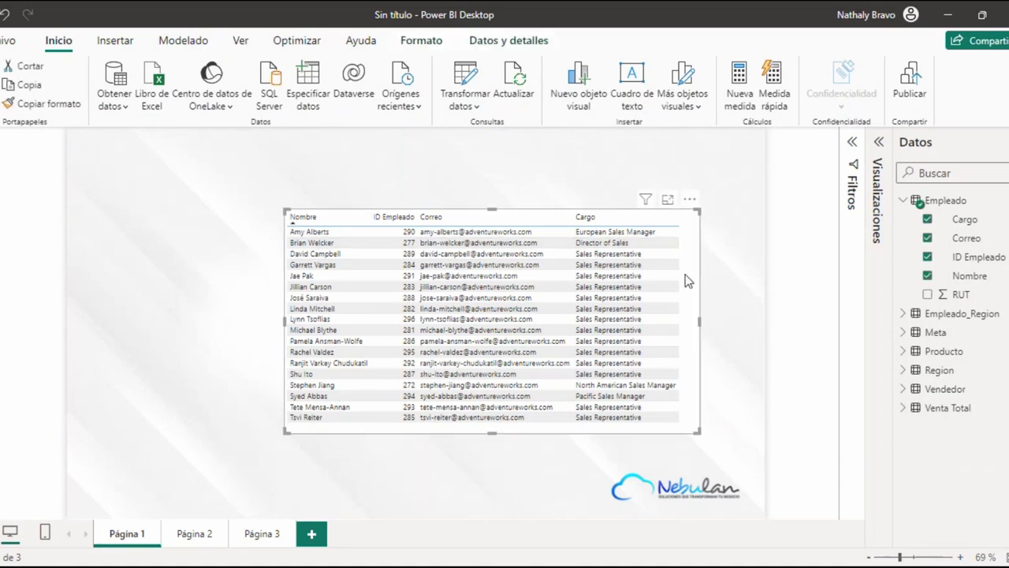
key(Delete)
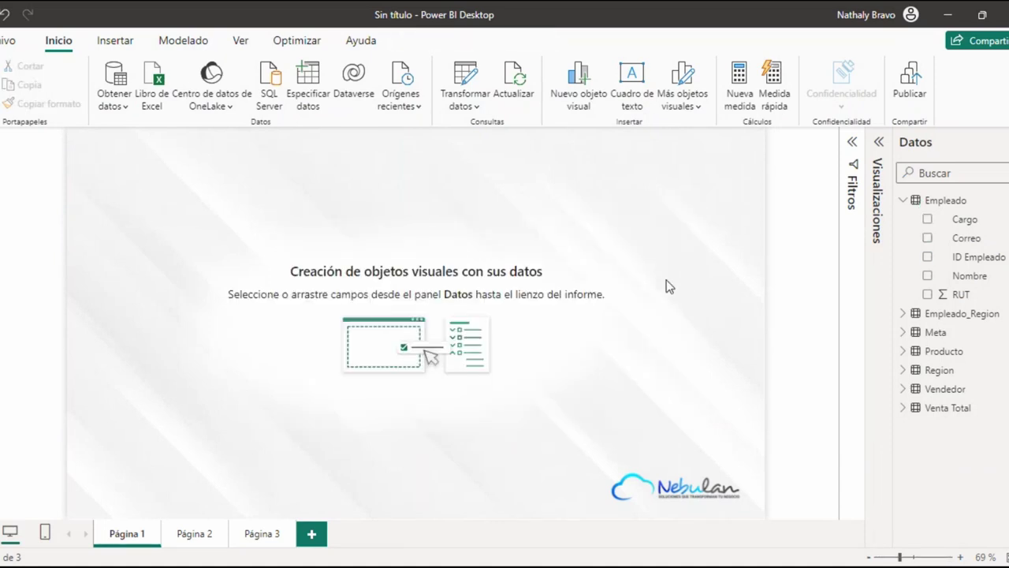
- Add an empty clustered bar chart to Página 1 and move it lower, near the middle of the page's left side
click(879, 144)
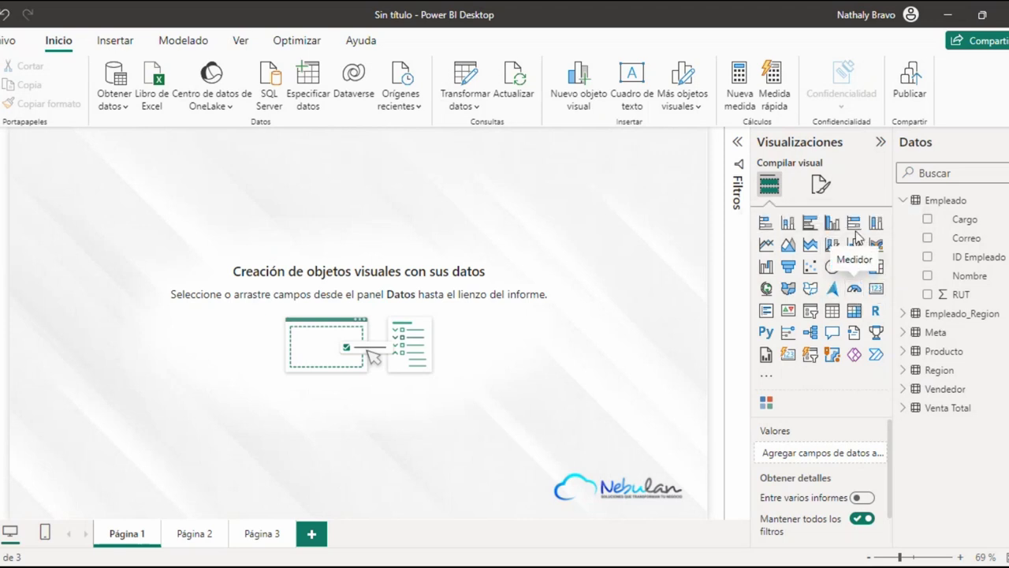
click(810, 224)
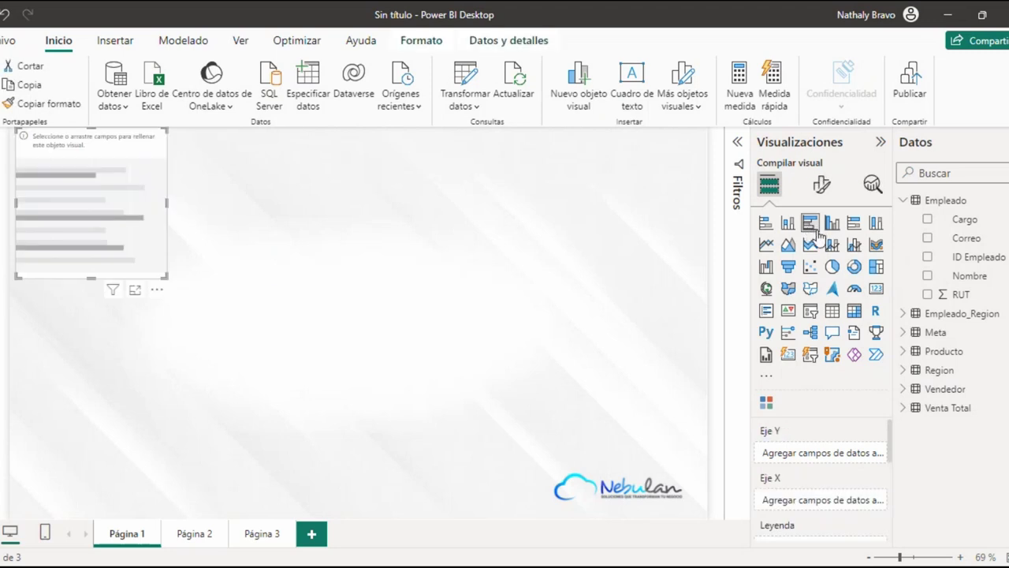
drag(117, 145, 156, 254)
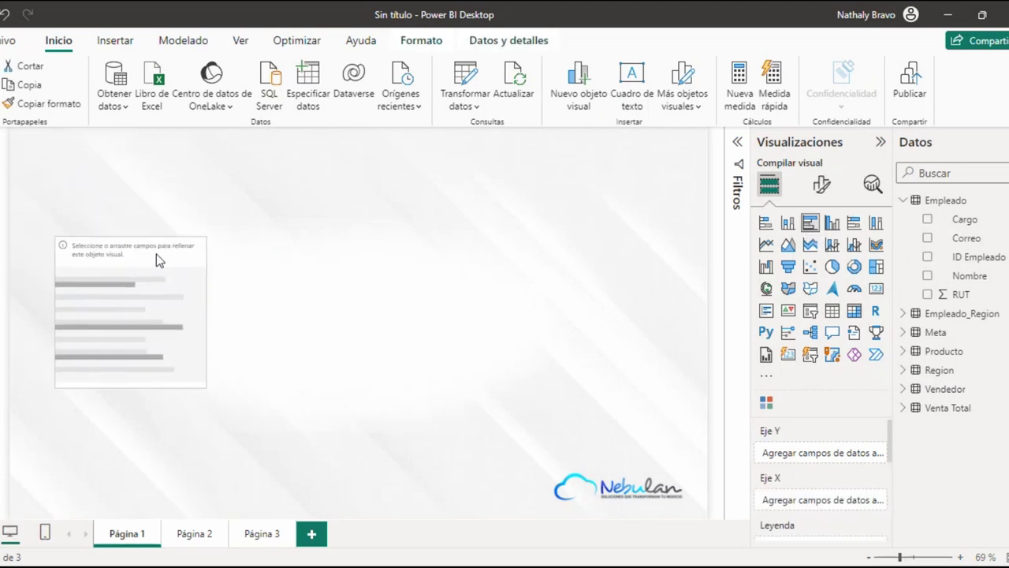
- Enlarge the empty clustered bar chart, move it slightly higher, and assign the Empleado table's Nombre field to its Y axis
drag(207, 387, 252, 470)
drag(199, 248, 198, 211)
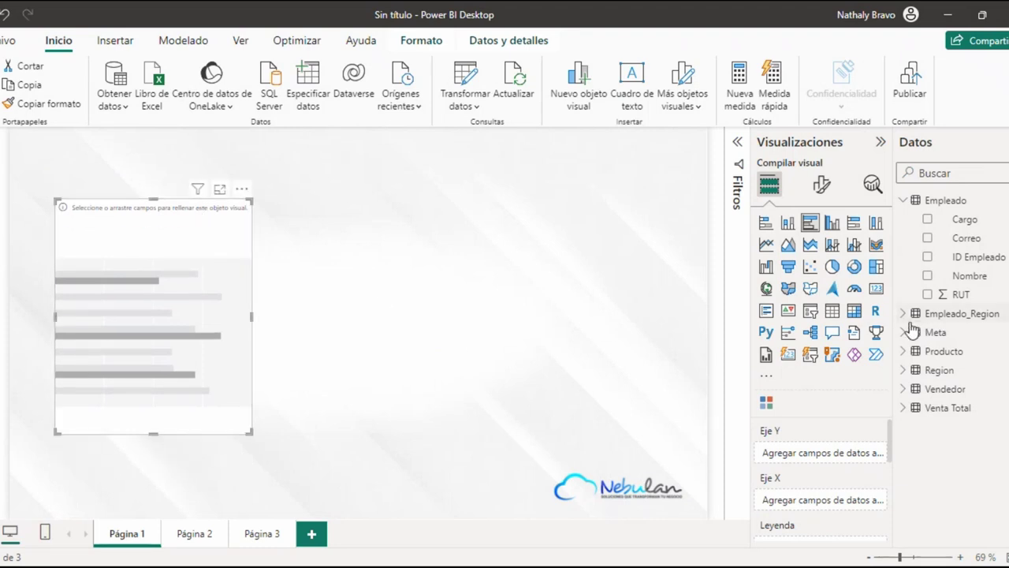
click(904, 392)
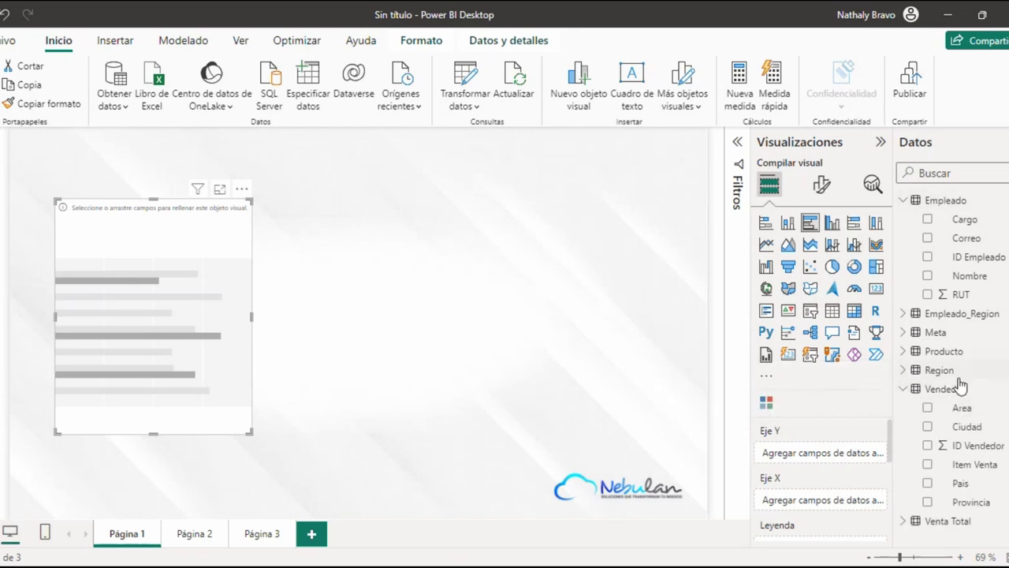
click(904, 390)
click(905, 408)
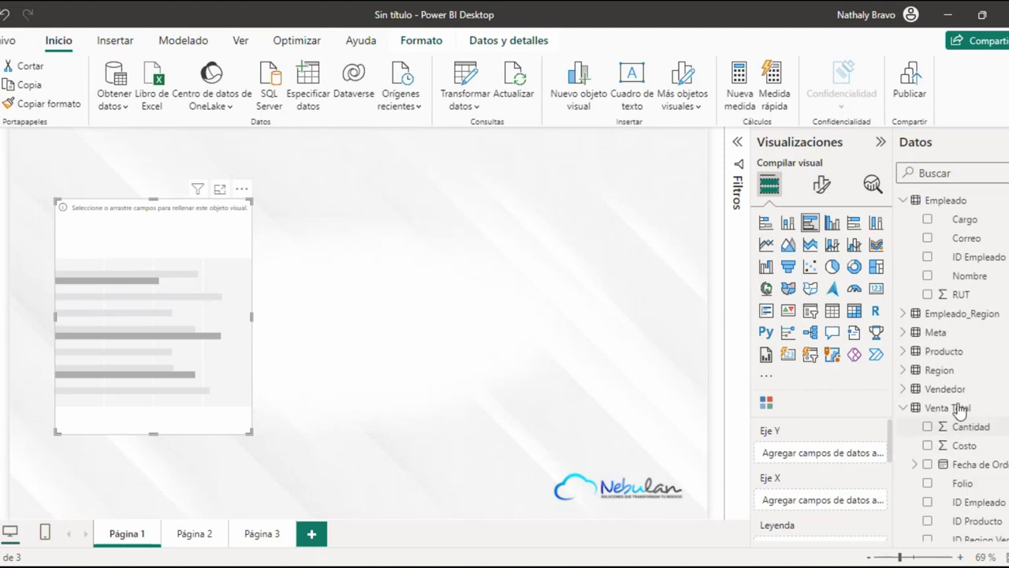
scroll(969, 224, down, 3)
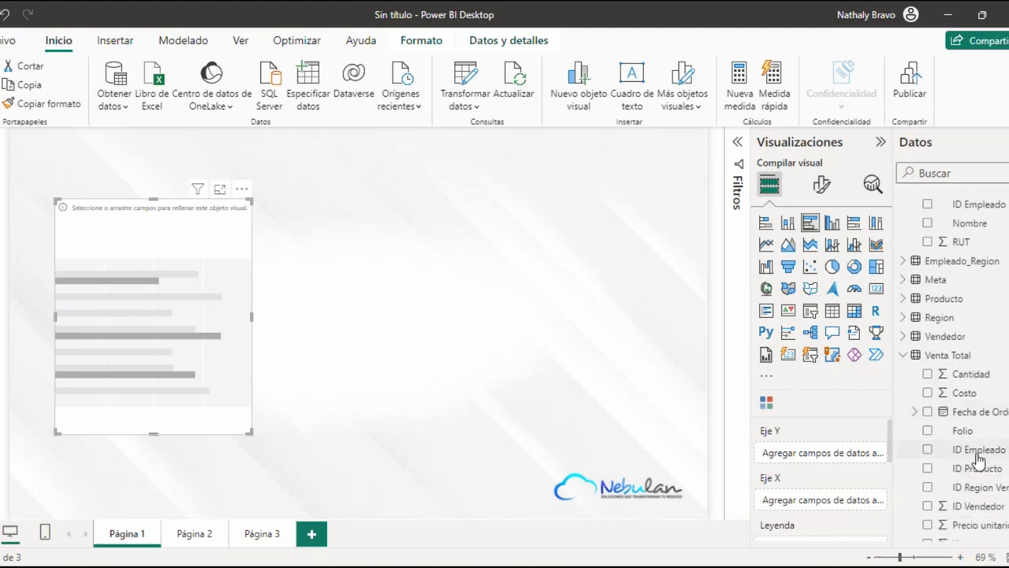
scroll(980, 464, up, 3)
drag(978, 282, 845, 460)
- Assign Venta from the Venta Total table to the X axis, then widen the chart and place it near the page's upper-left corner
scroll(935, 418, down, 3)
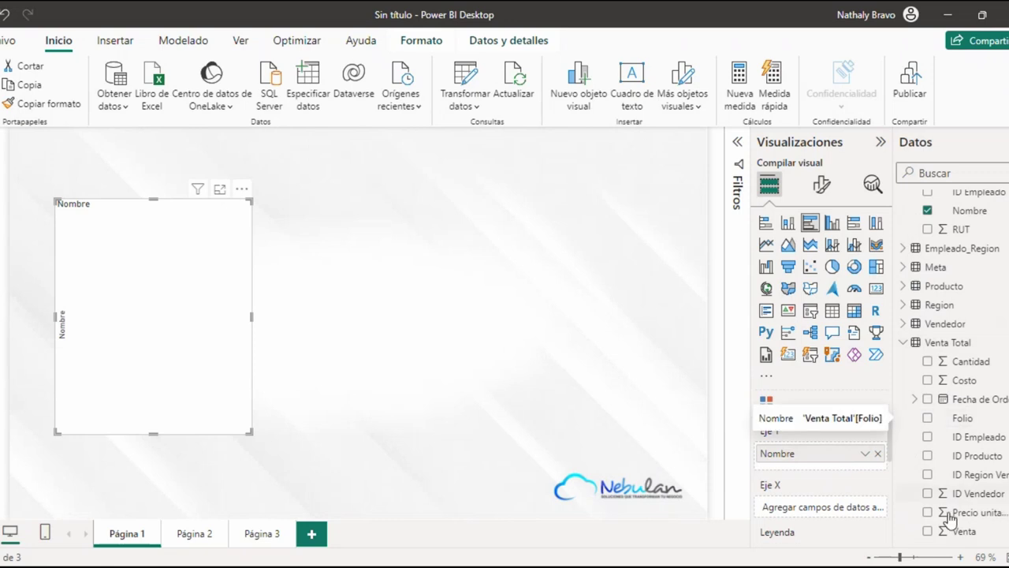
drag(950, 531, 826, 509)
drag(252, 433, 327, 436)
drag(266, 215, 253, 176)
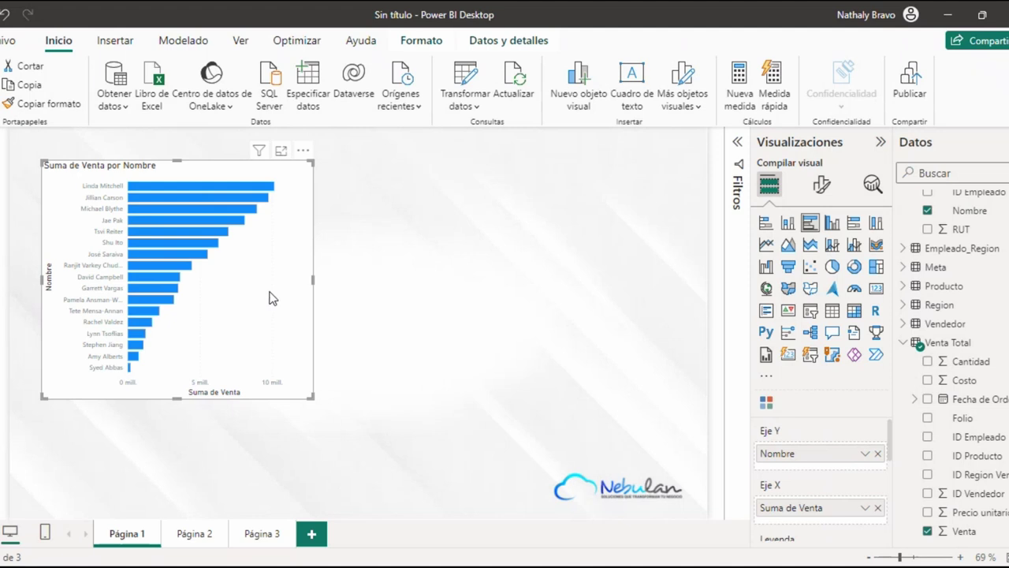
- Turn on data labels for the bar chart and expand their formatting options
click(822, 184)
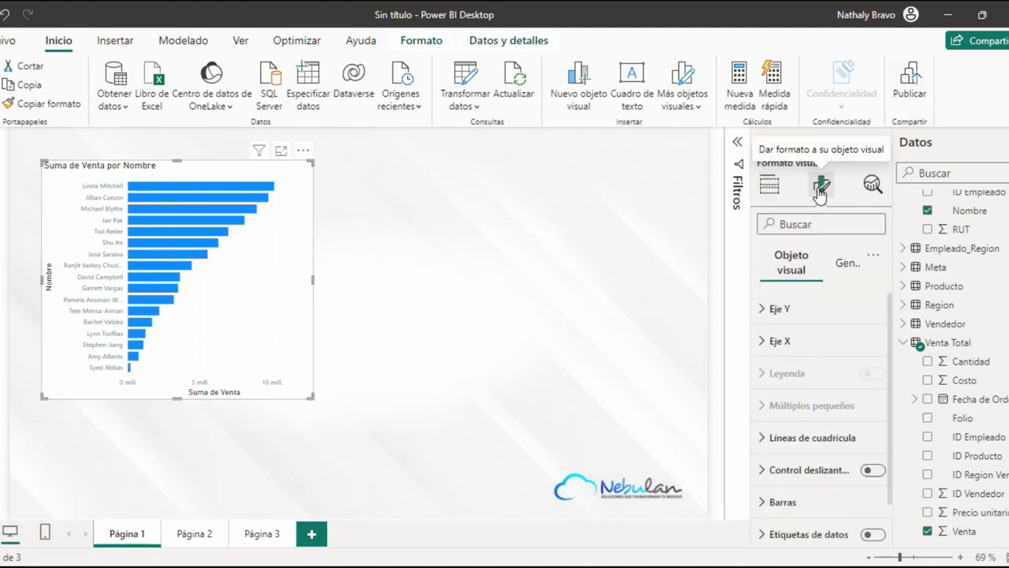
scroll(835, 431, down, 1)
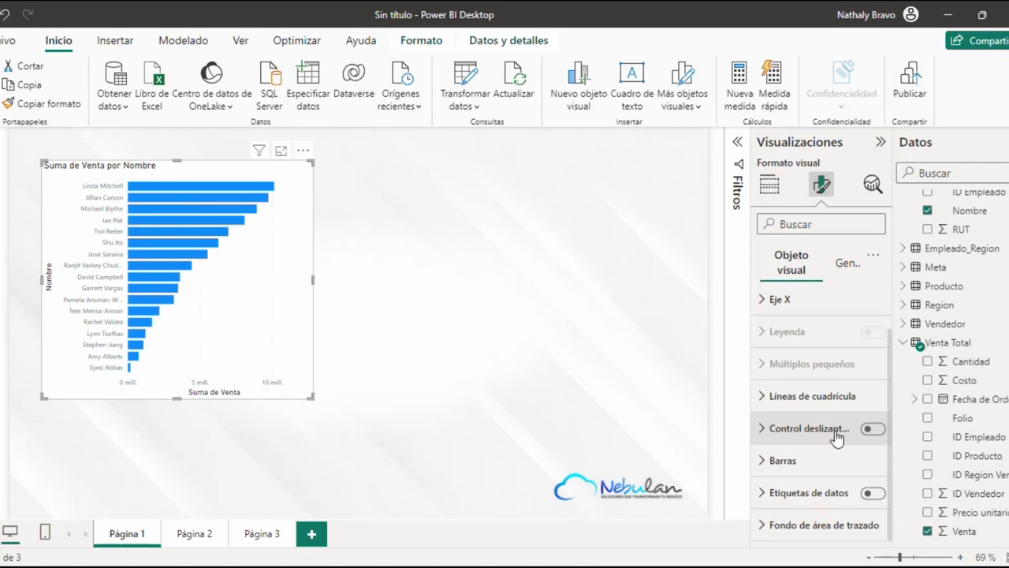
click(873, 493)
click(801, 494)
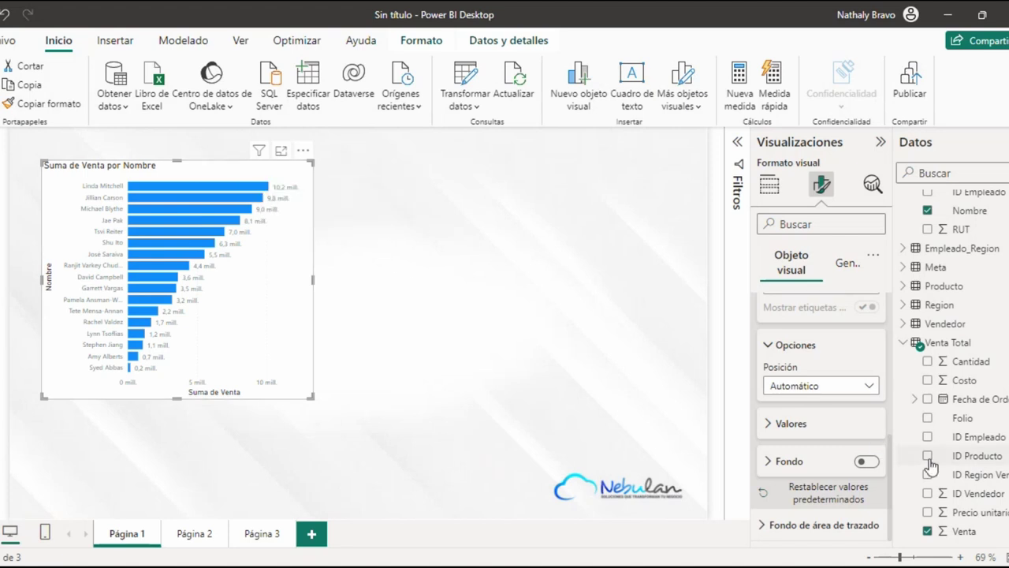
- Set the data label values to display units Ninguno with 1 decimal place
click(824, 430)
scroll(819, 425, down, 2)
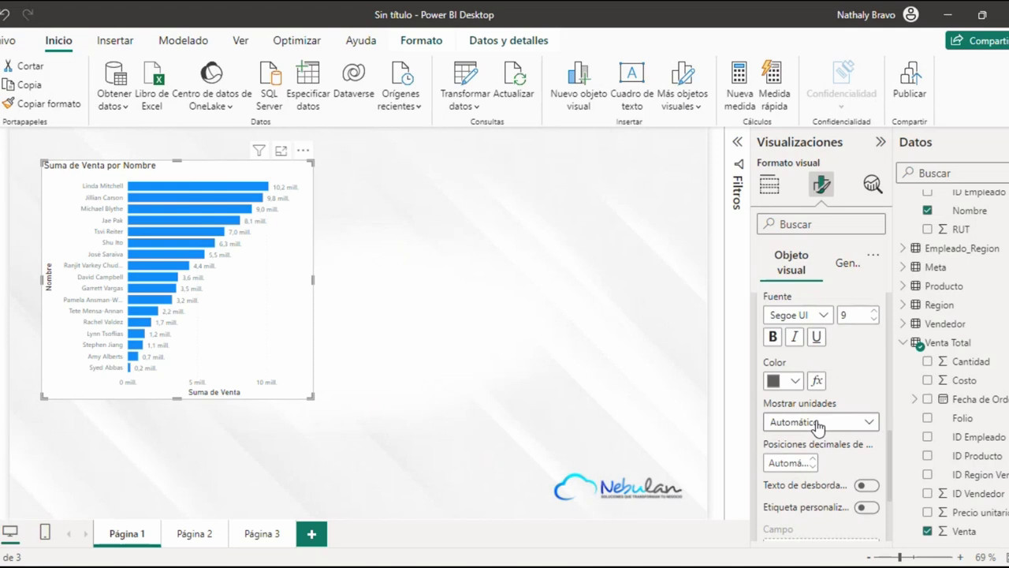
click(818, 423)
click(791, 460)
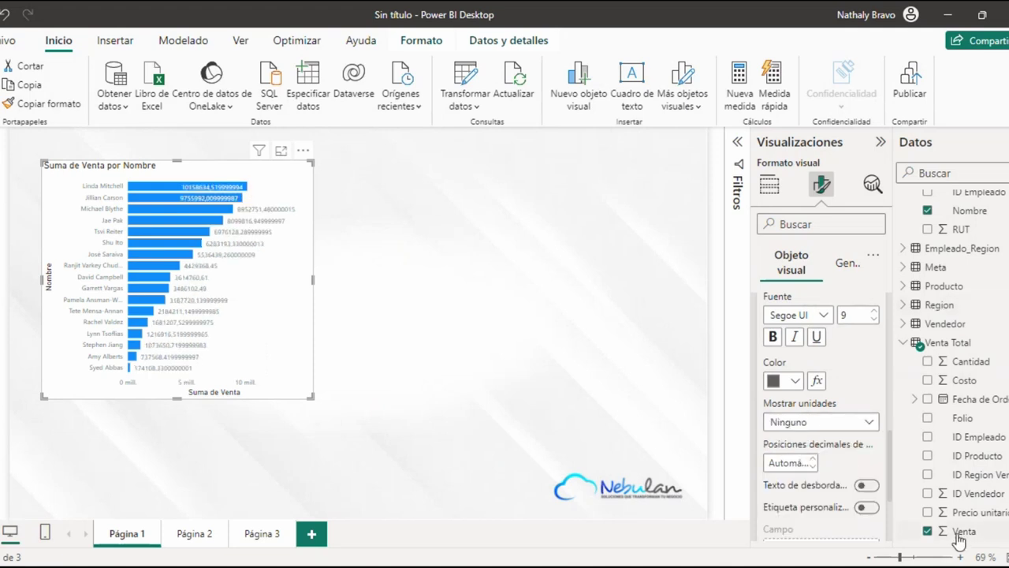
click(790, 461)
text(1)
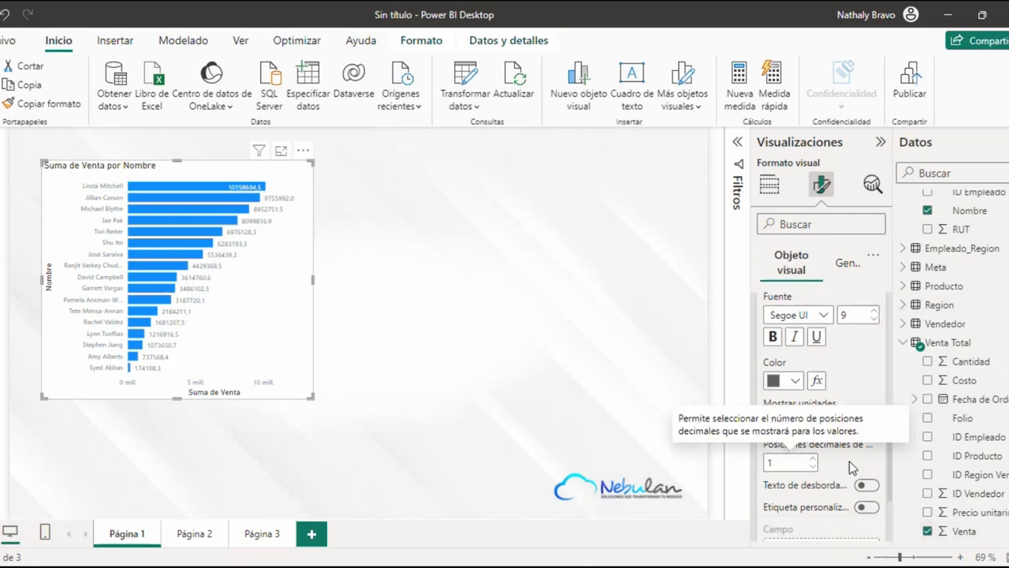
- Try black as the data label color and undo the change
scroll(851, 462, down, 3)
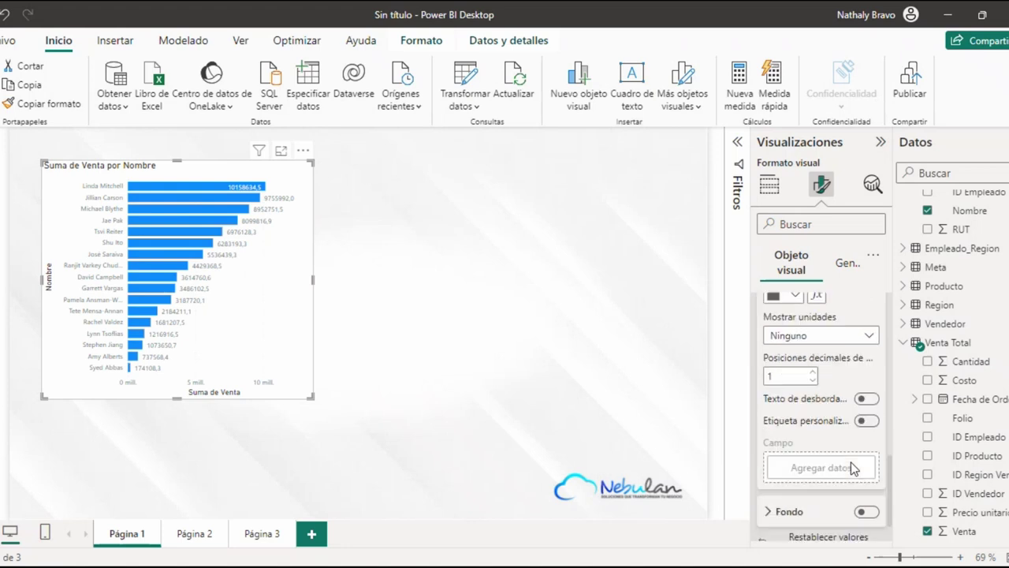
scroll(851, 462, up, 3)
scroll(851, 462, down, 1)
scroll(851, 462, up, 2)
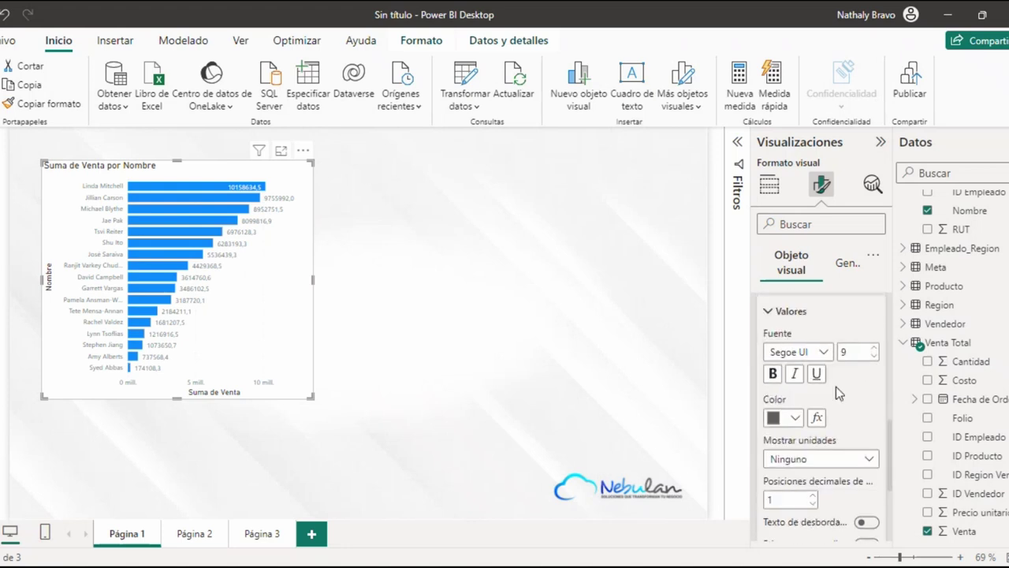
click(792, 421)
click(805, 351)
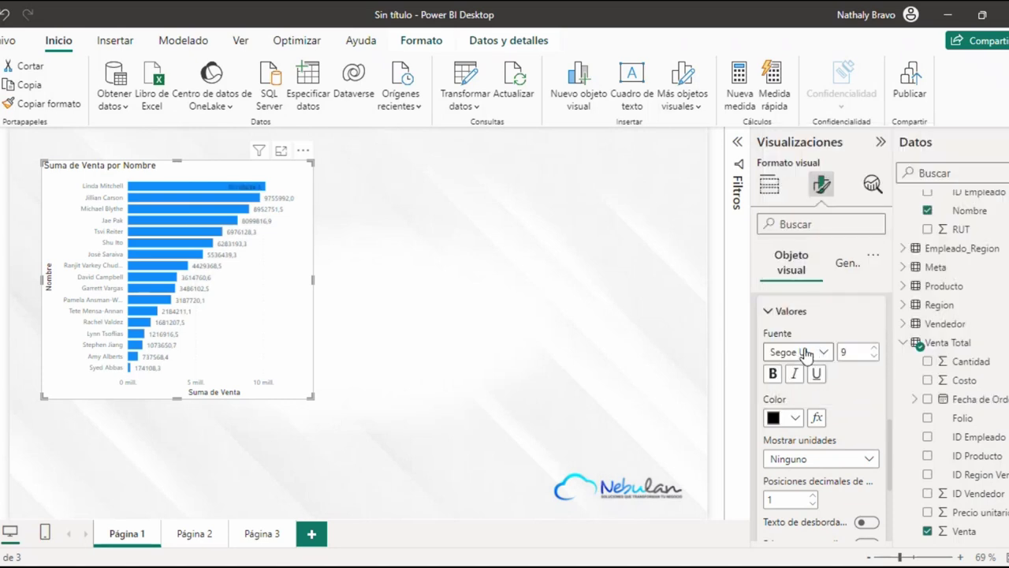
click(794, 419)
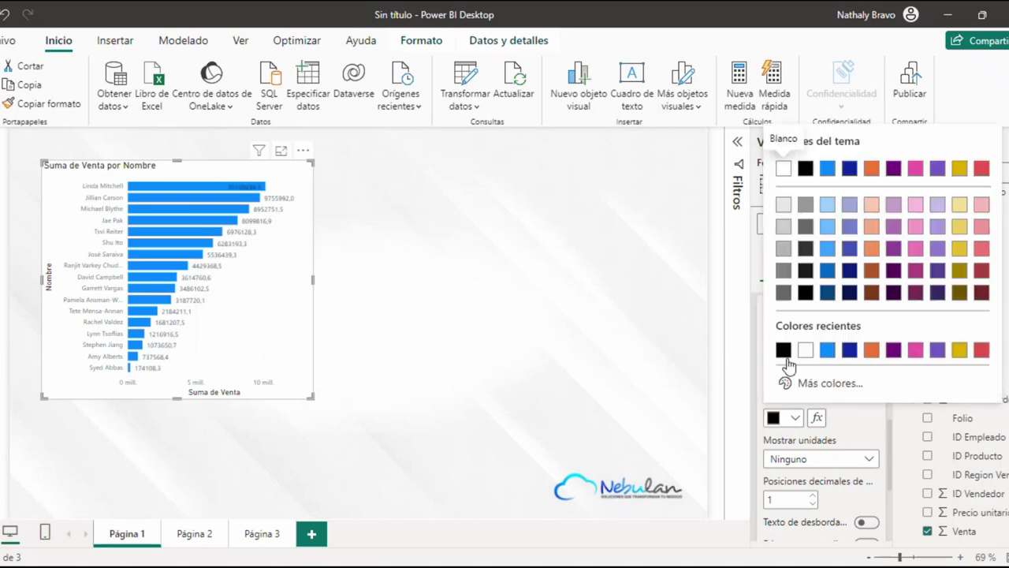
click(825, 418)
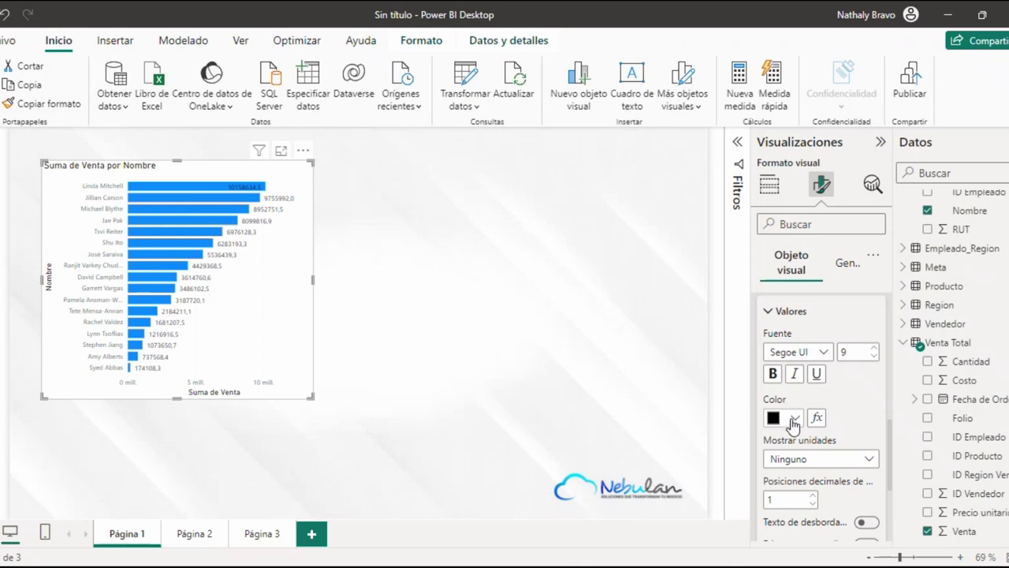
scroll(792, 423, up, 4)
scroll(834, 413, down, 5)
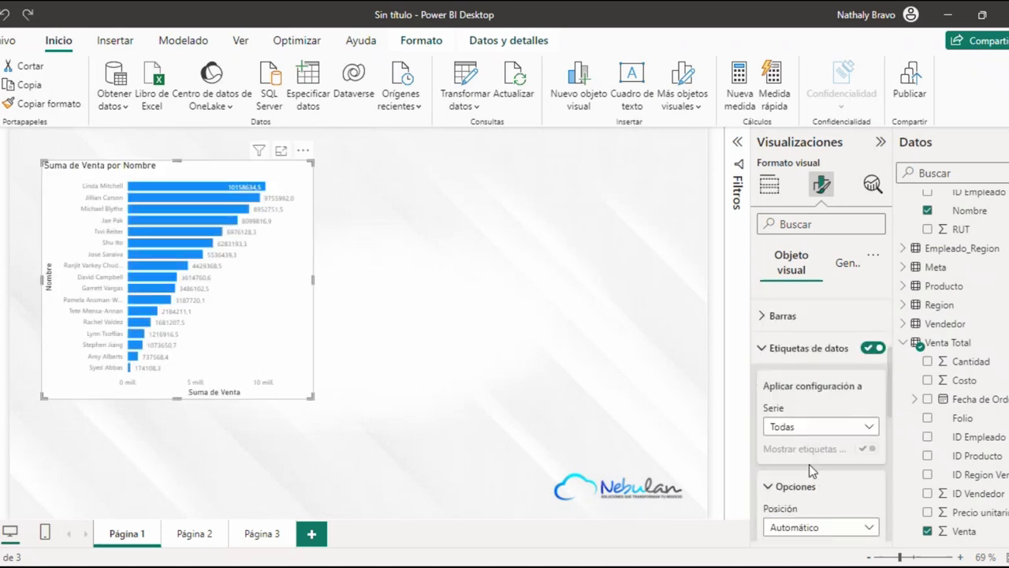
scroll(816, 422, up, 2)
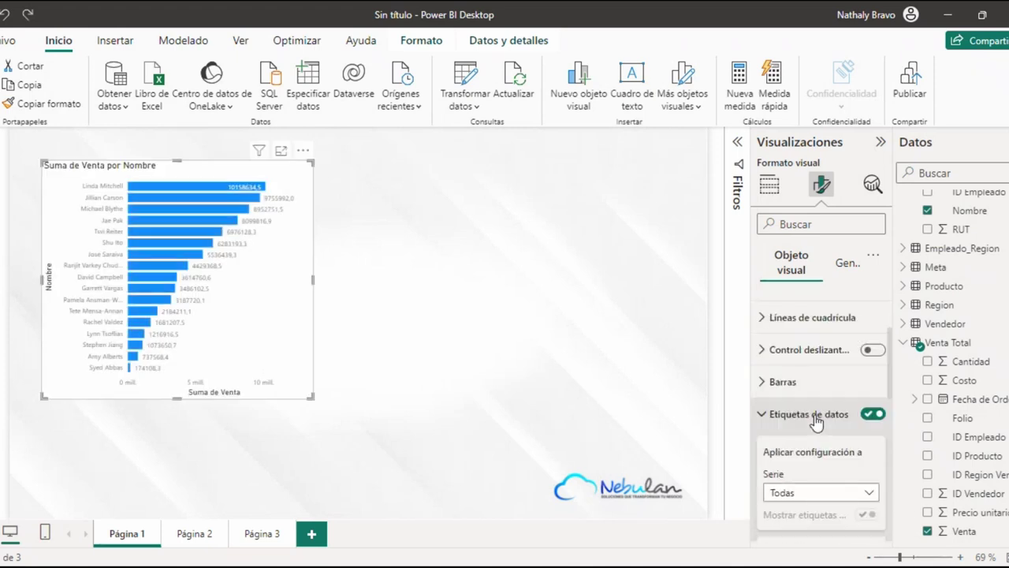
- Set the data label font size to 10 and collapse the data label settings
scroll(812, 450, down, 5)
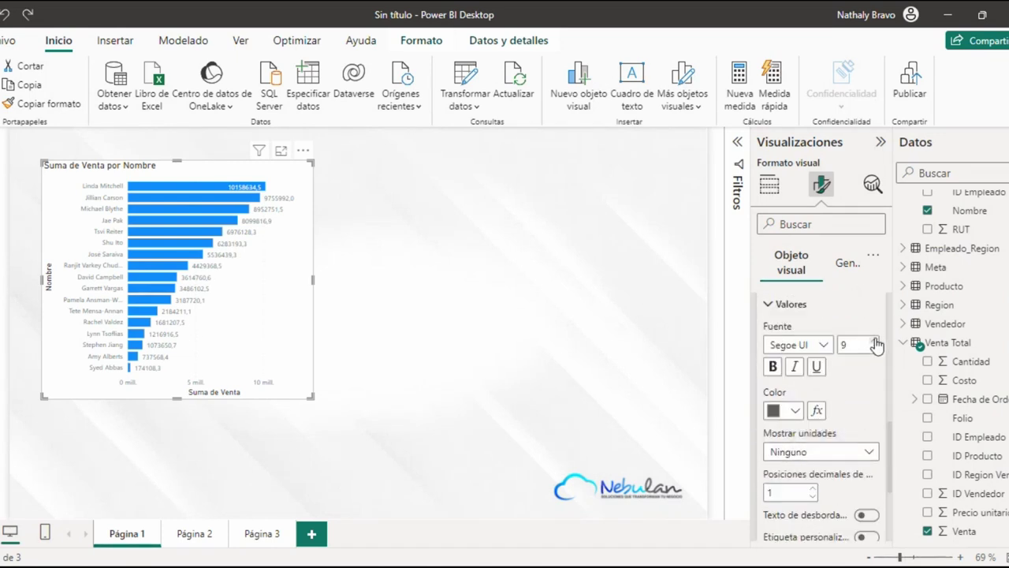
click(876, 341)
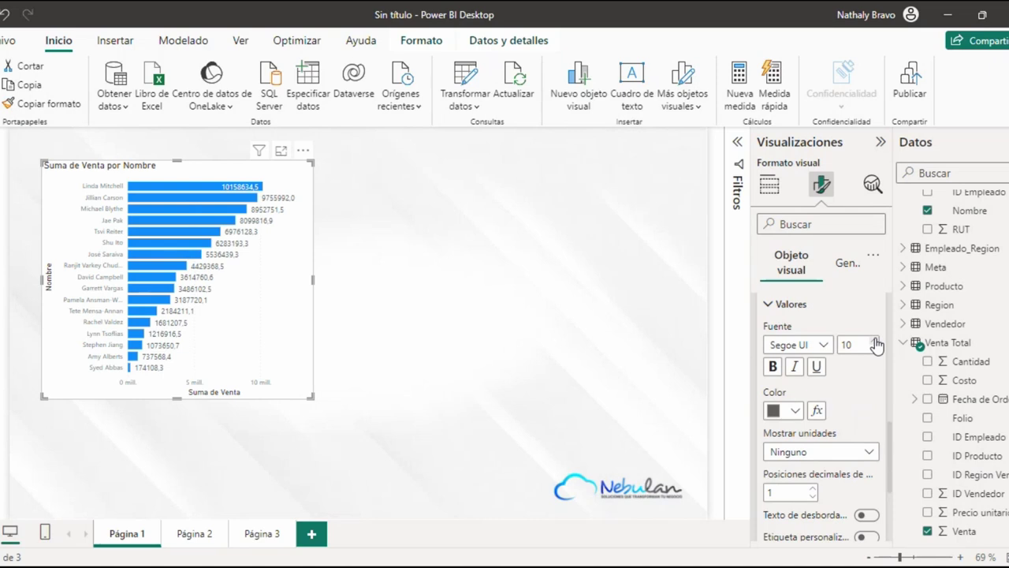
scroll(824, 423, down, 4)
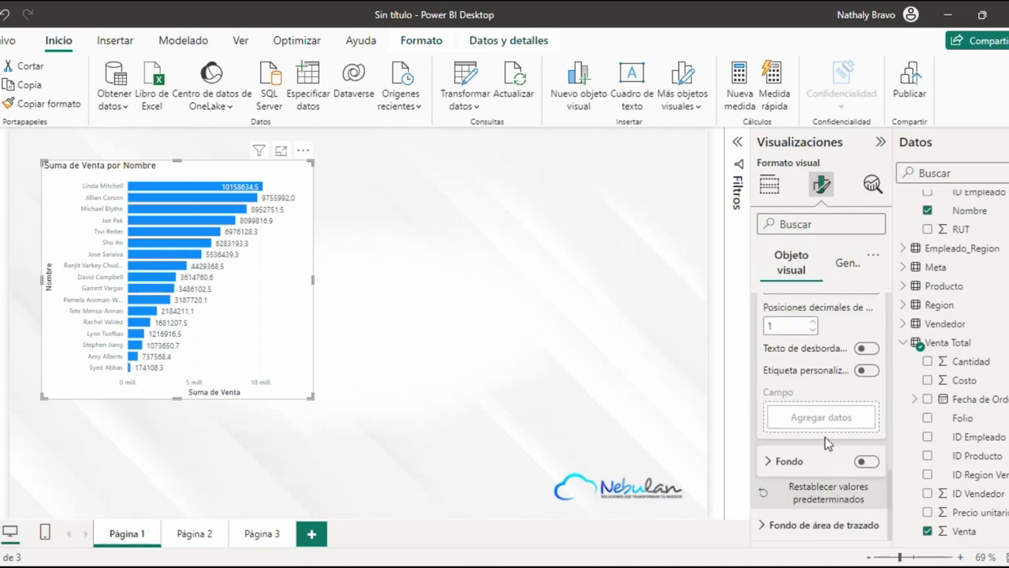
scroll(828, 439, up, 3)
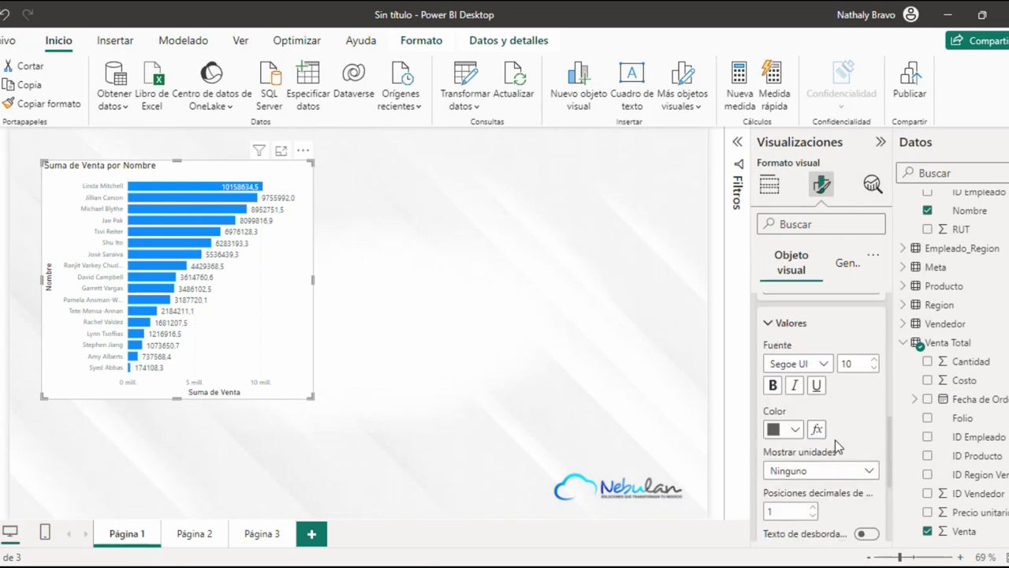
scroll(836, 445, down, 1)
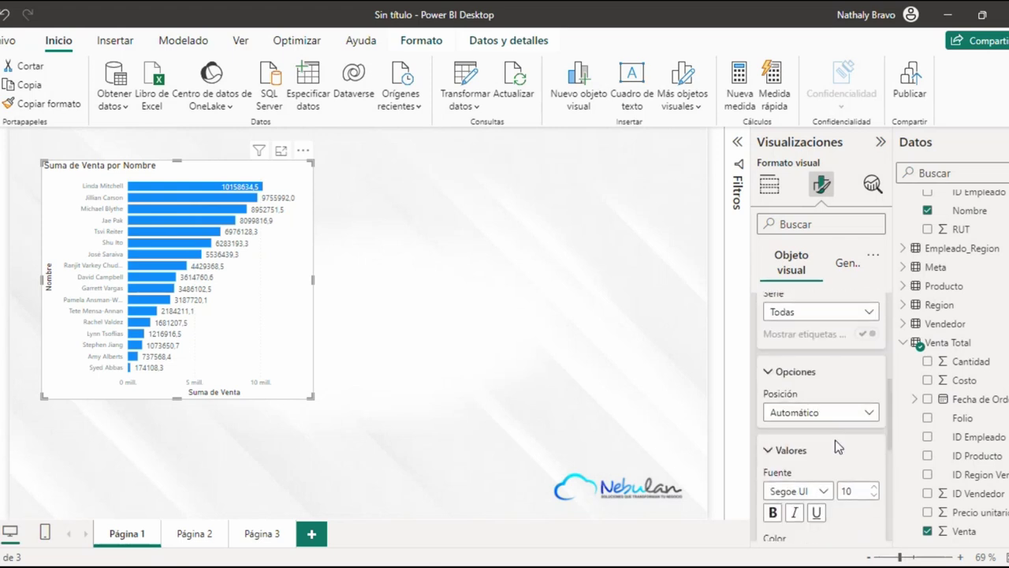
scroll(836, 444, up, 4)
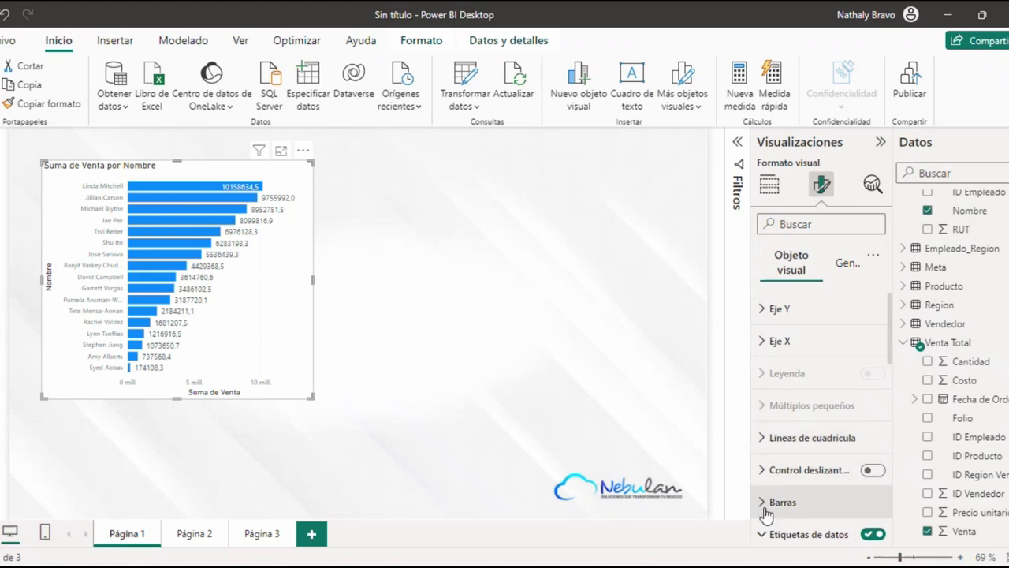
click(763, 534)
- Set up conditional formatting for the bar colors with the Degradado style, based on Suma de Venta from Venta Total
scroll(803, 419, down, 3)
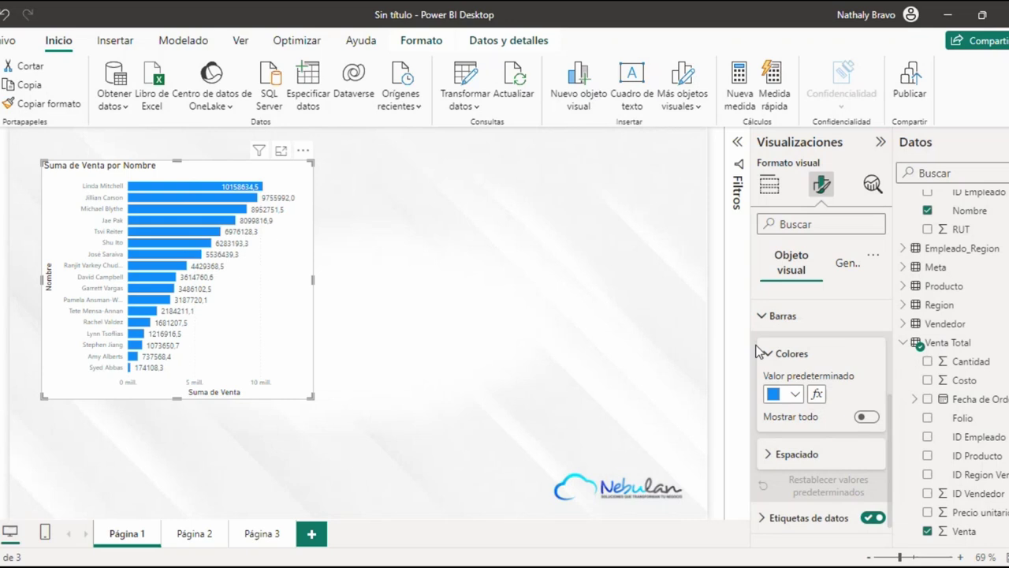
click(818, 395)
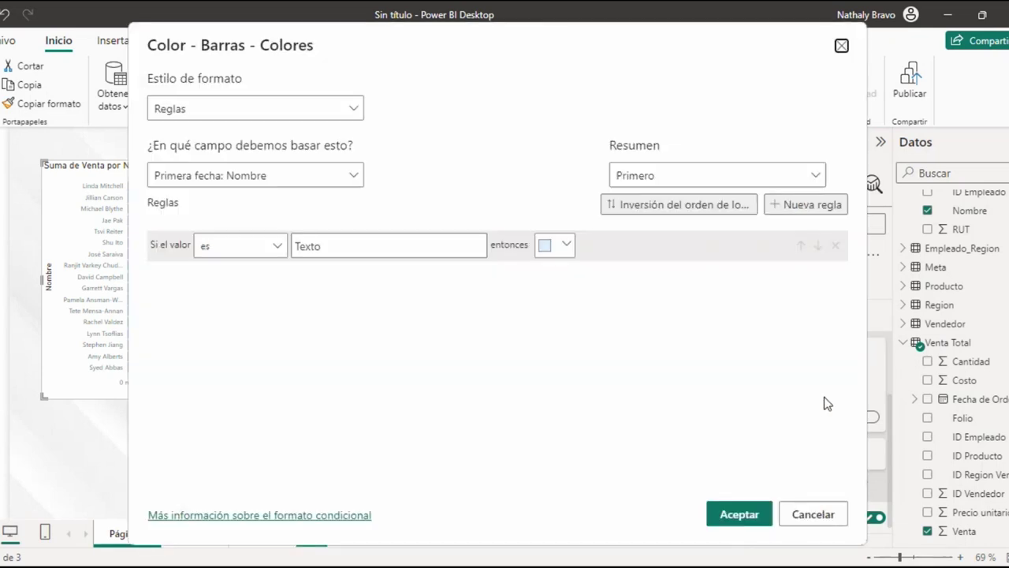
click(317, 117)
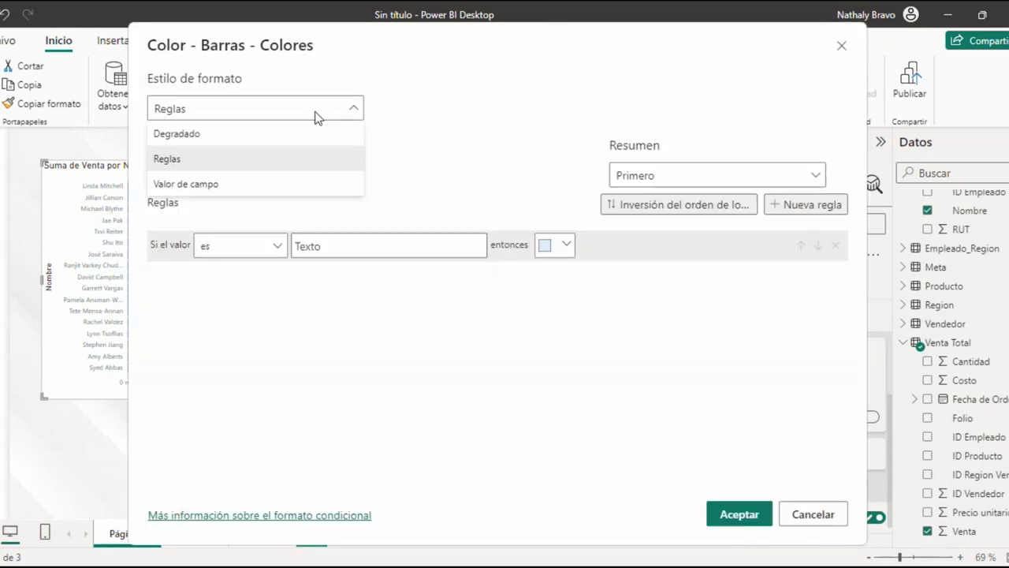
click(302, 144)
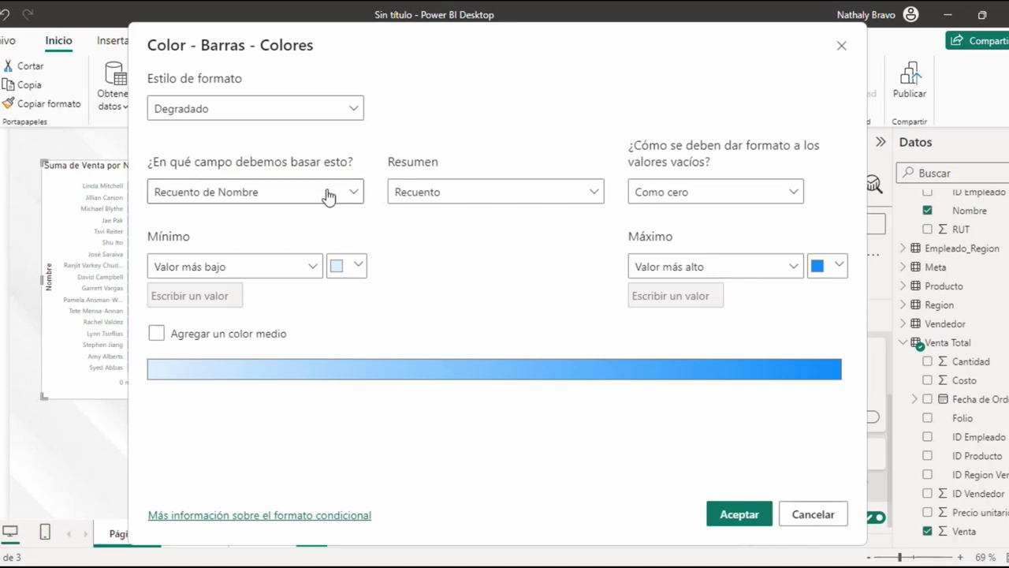
click(326, 197)
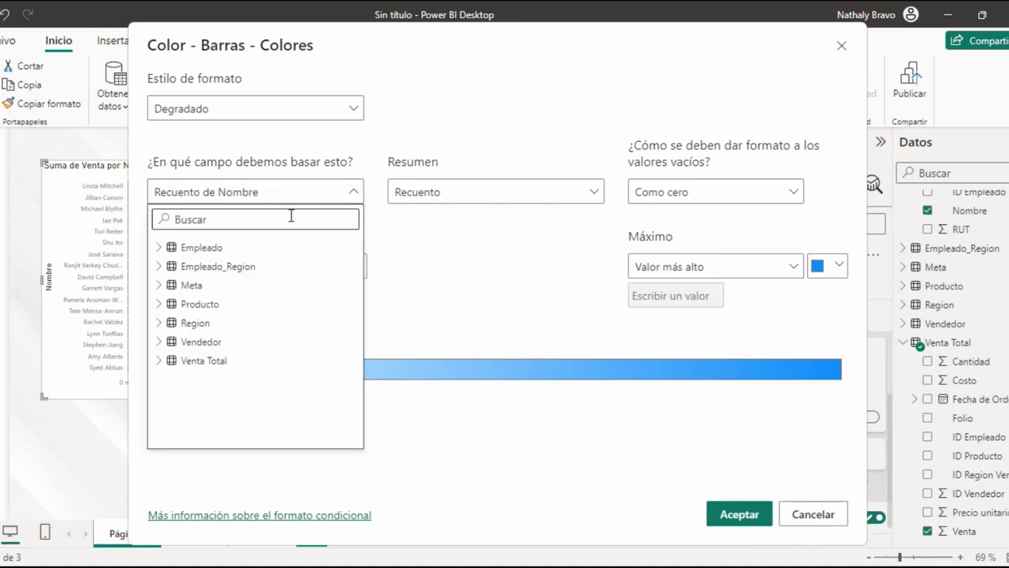
click(159, 362)
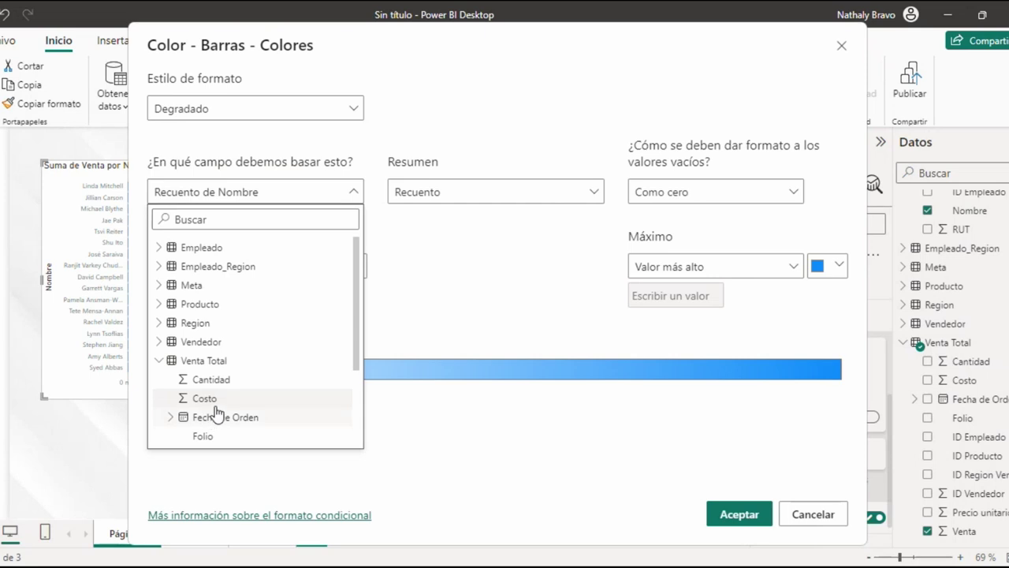
scroll(207, 398, down, 3)
click(207, 436)
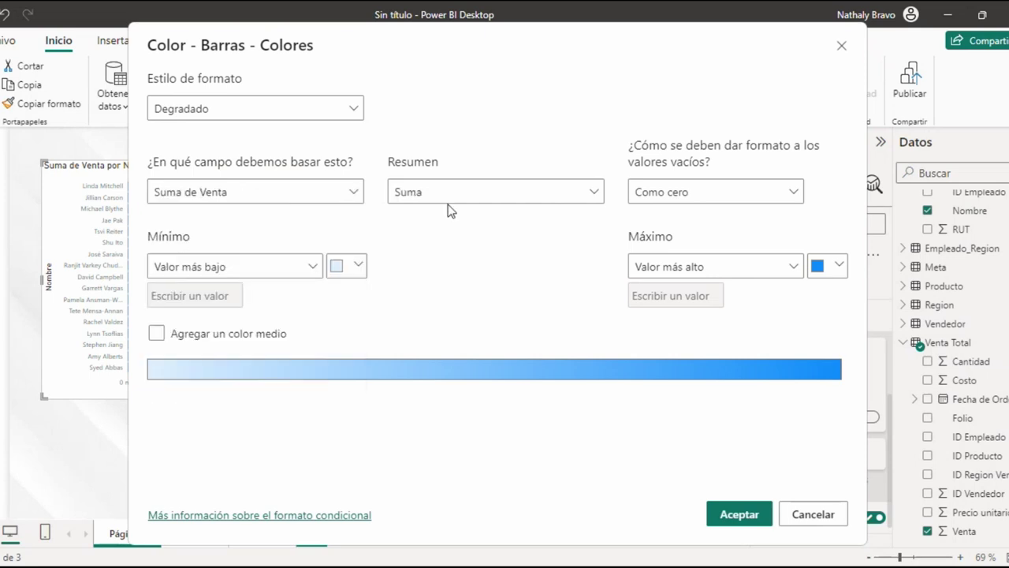
- Set the gradient's minimum color to red and its maximum color to bright green
click(357, 269)
click(500, 277)
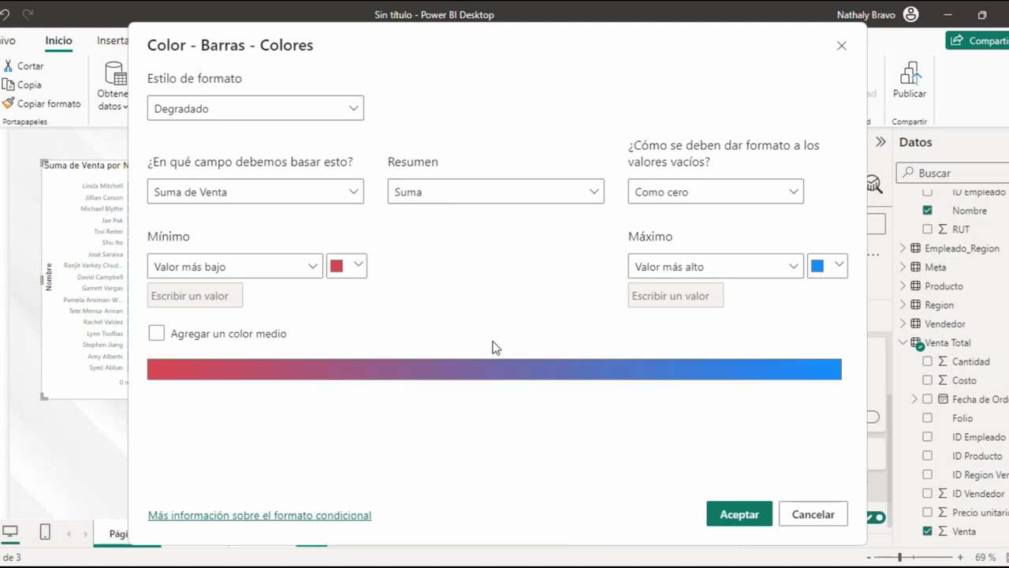
click(841, 265)
click(700, 491)
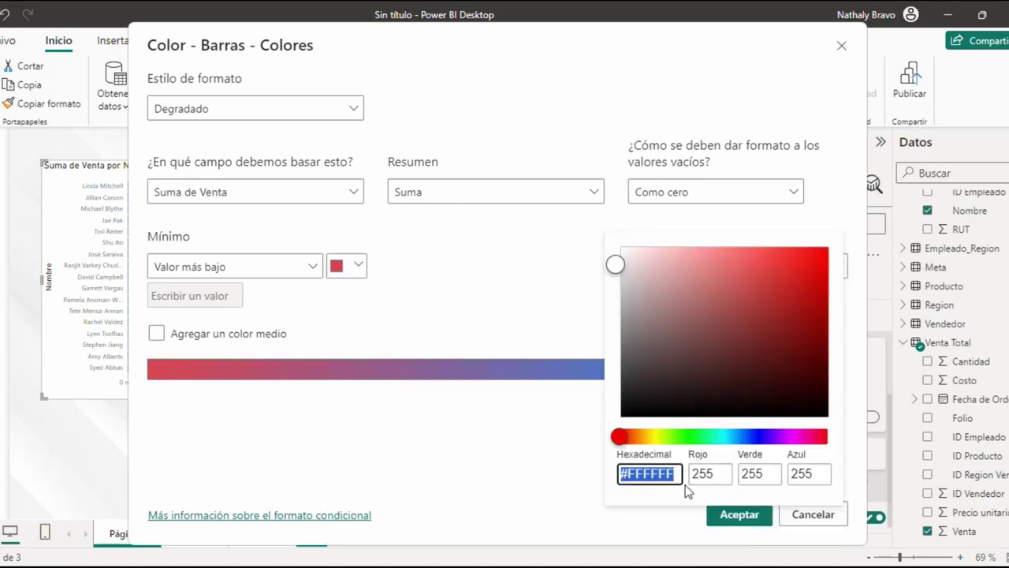
click(686, 436)
click(813, 268)
click(494, 303)
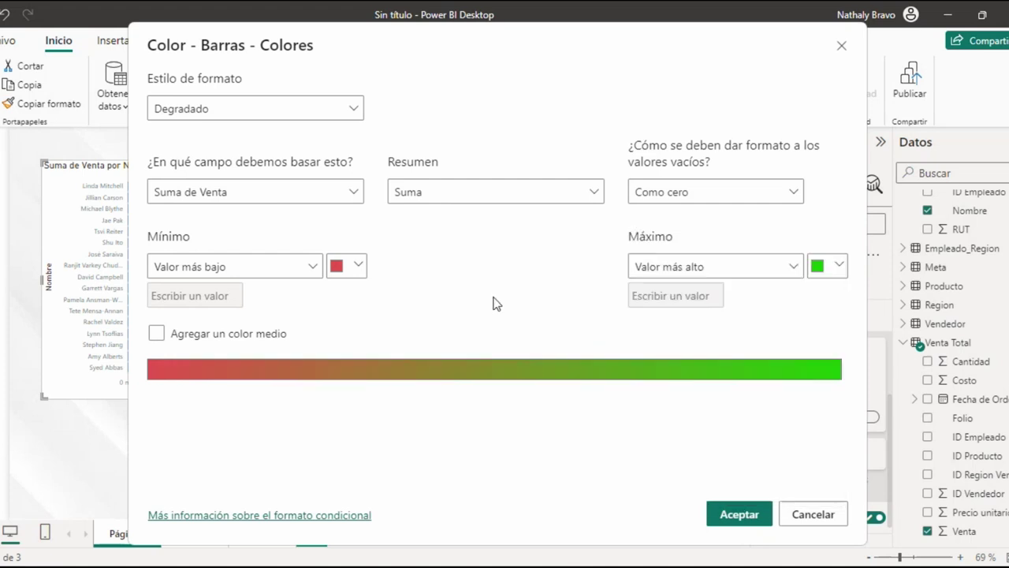
- Add a middle color to the bar gradient, apply it, and hide the chart's legend
click(160, 336)
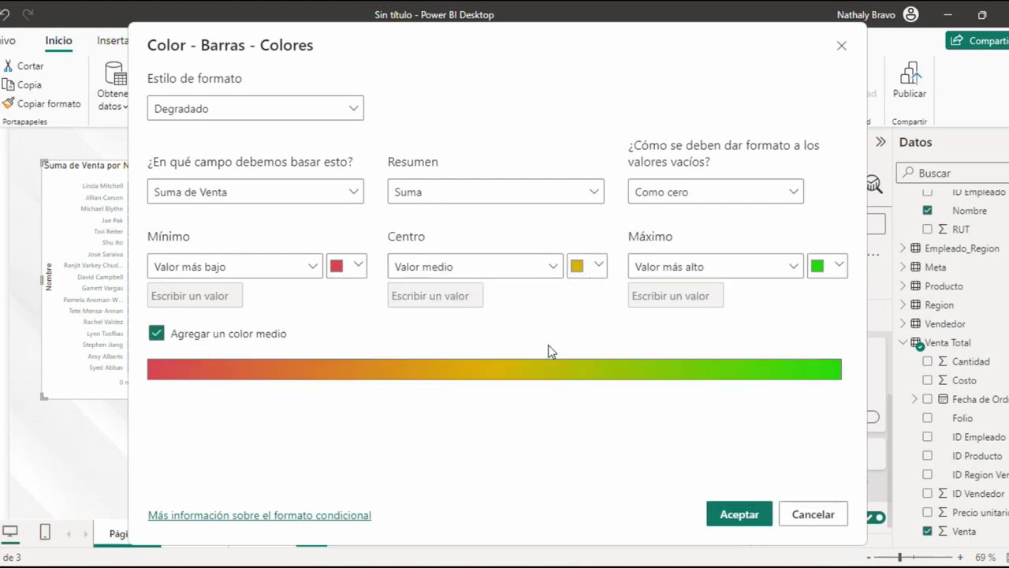
click(754, 516)
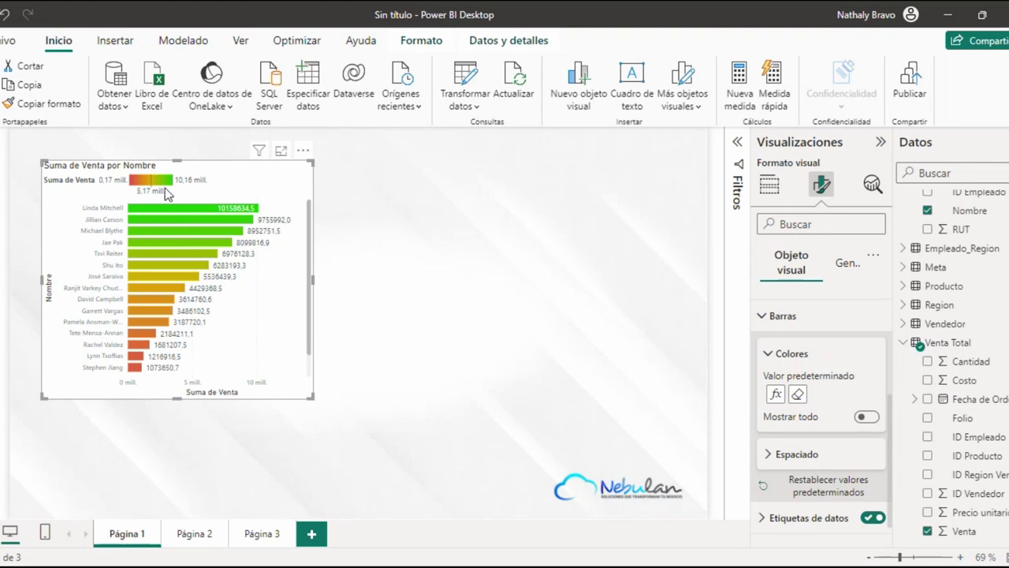
click(762, 319)
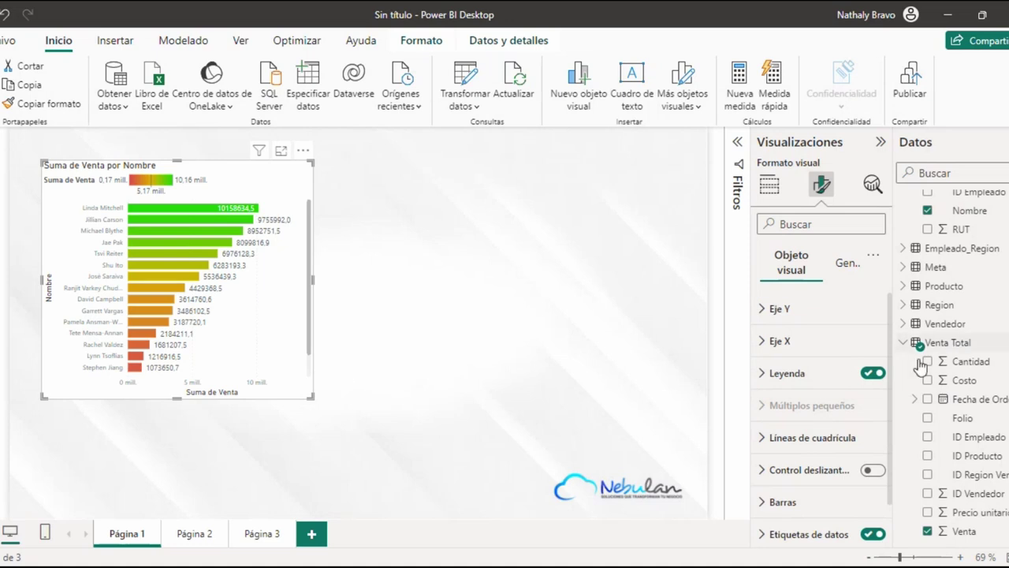
click(873, 373)
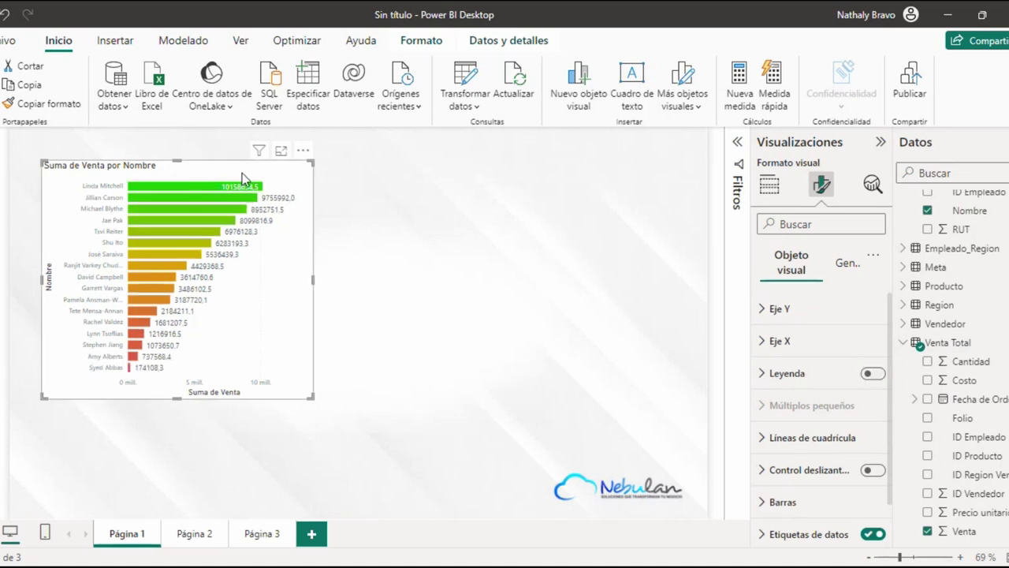
- Change the chart's title text to "Venta por Empleado" and collapse the title settings
click(838, 263)
click(788, 342)
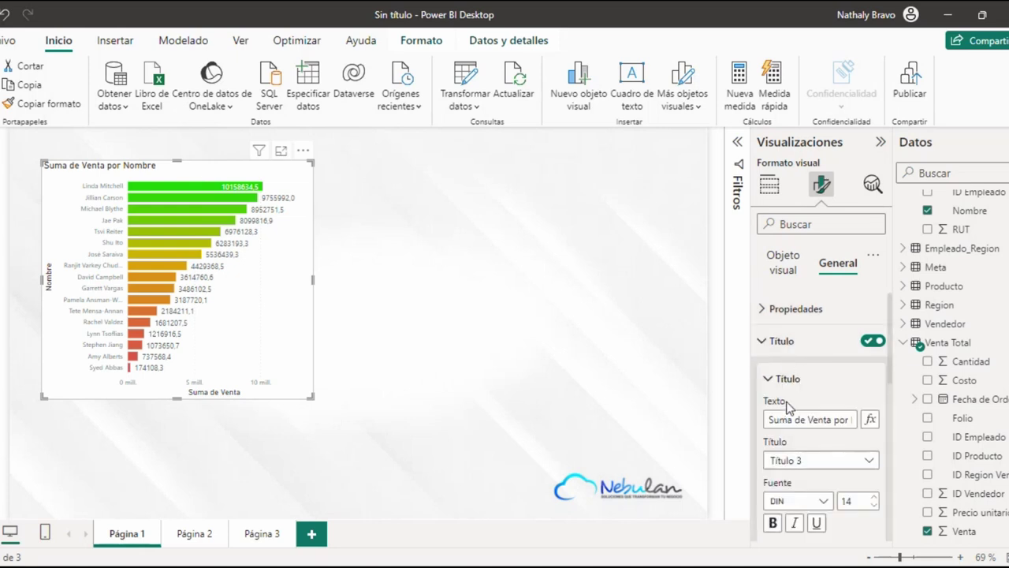
drag(810, 425, 630, 404)
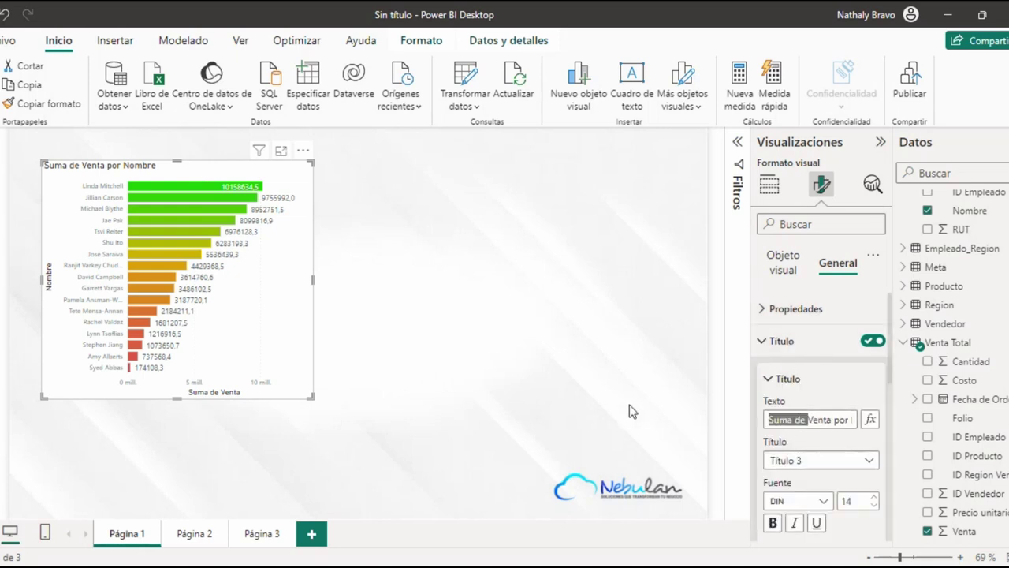
key(BackSpace)
double_click(821, 422)
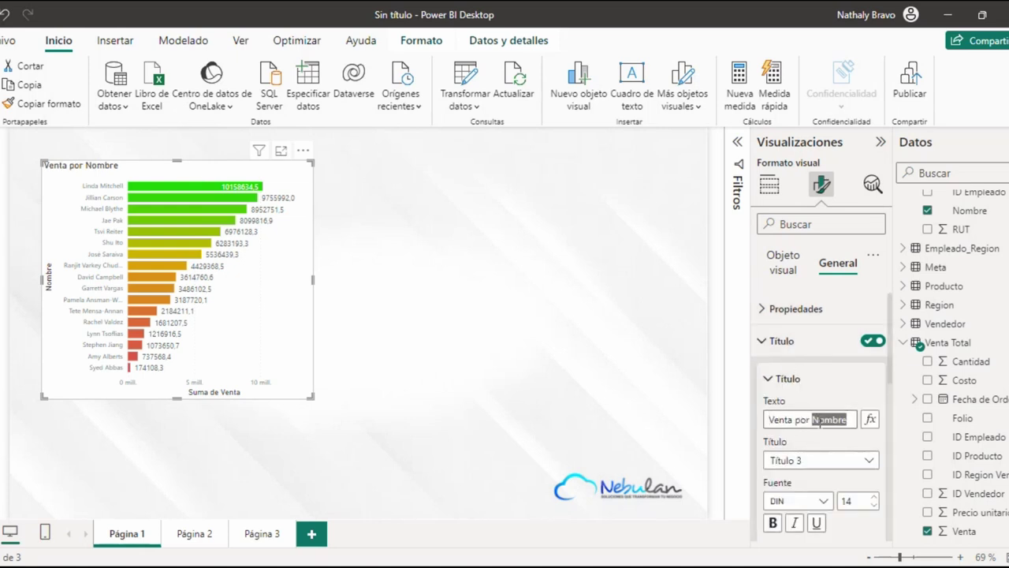
text(Empleado)
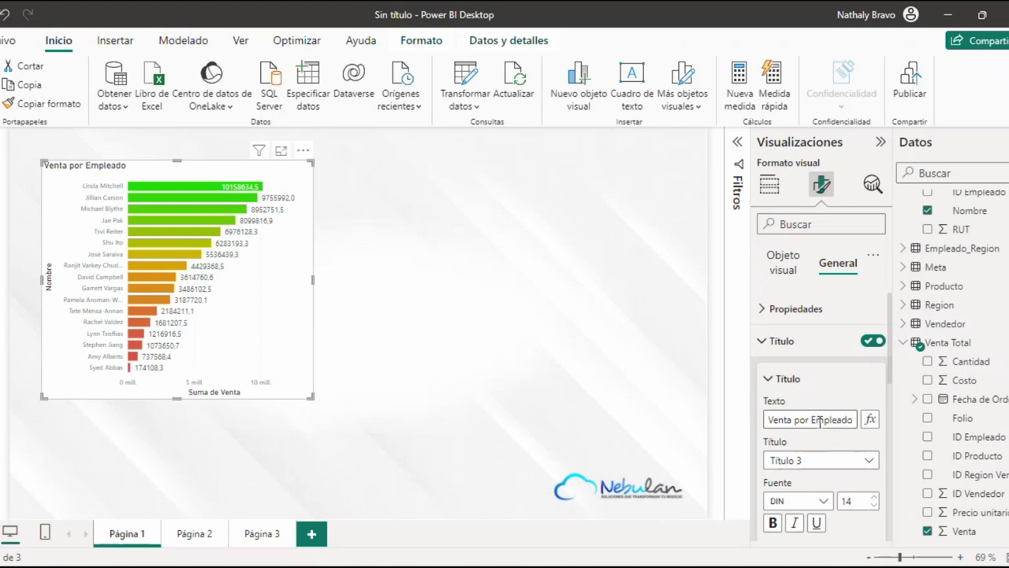
click(767, 342)
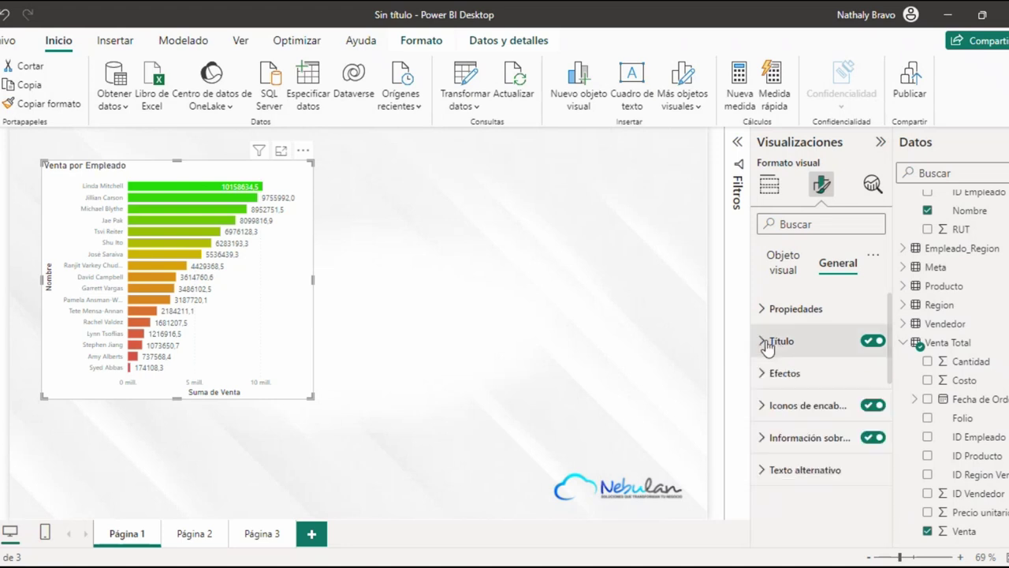
- Rename the bar chart's X-axis field for this visual to "Venta"
click(779, 254)
click(778, 340)
click(778, 343)
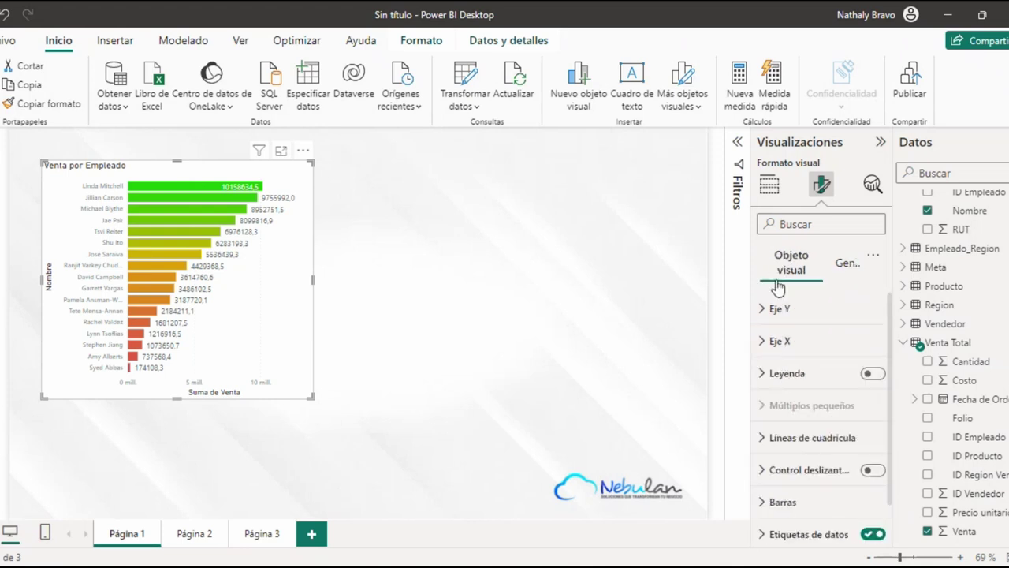
click(770, 183)
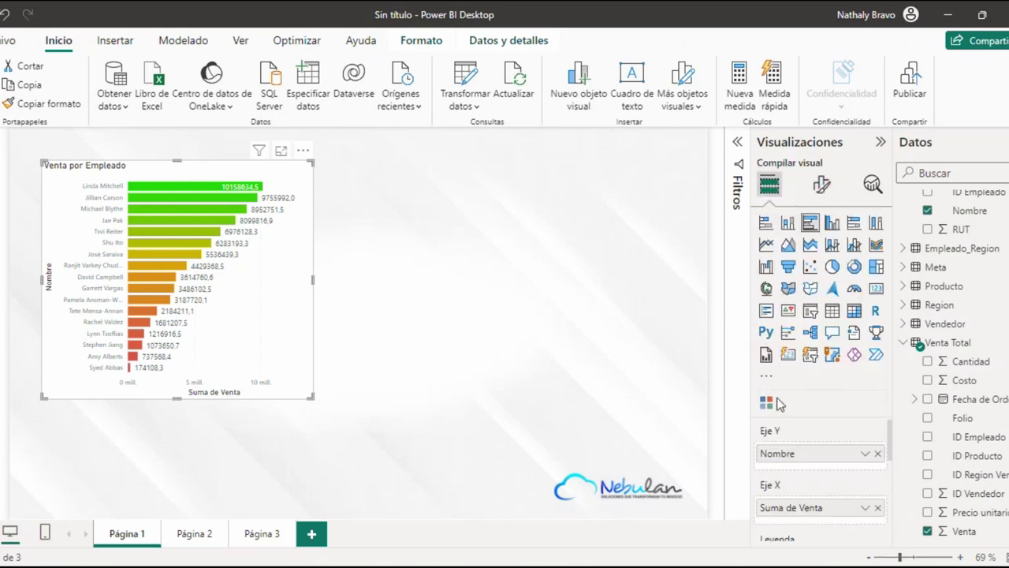
double_click(800, 508)
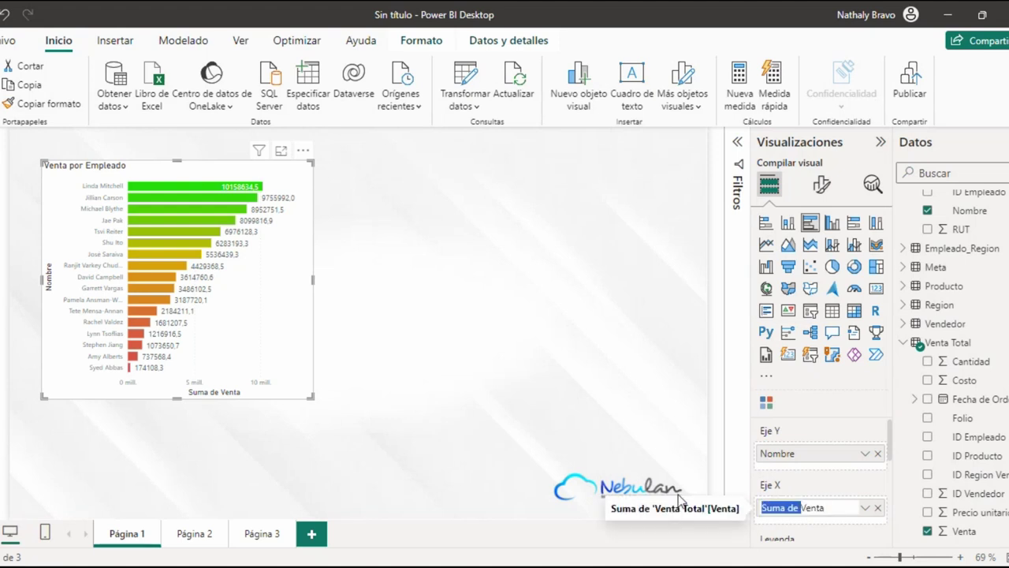
text(Venta)
key(Return)
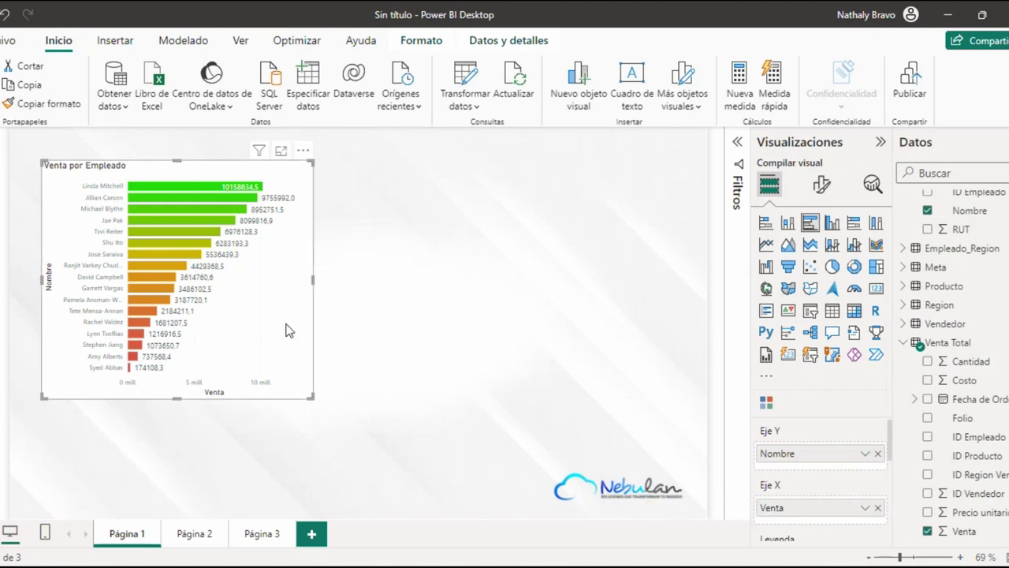
- Give the chart a light gray background with 10% transparency
click(821, 197)
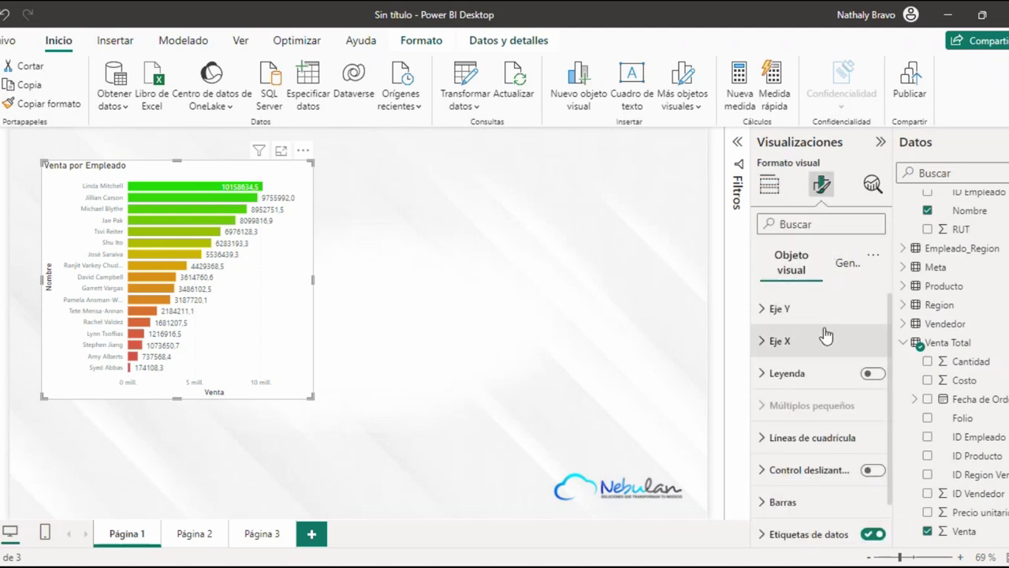
click(839, 264)
click(804, 375)
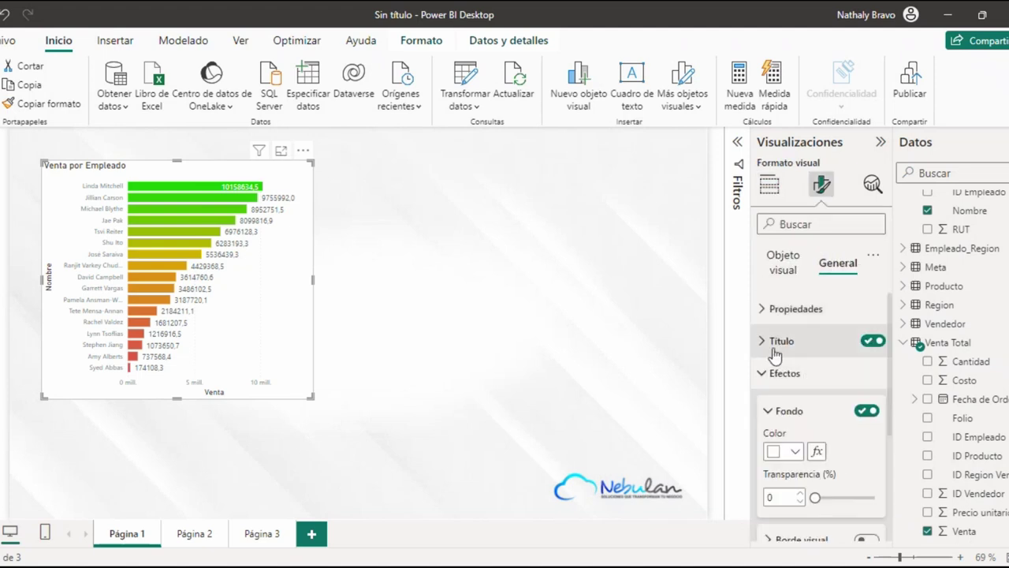
scroll(808, 343, down, 3)
click(797, 341)
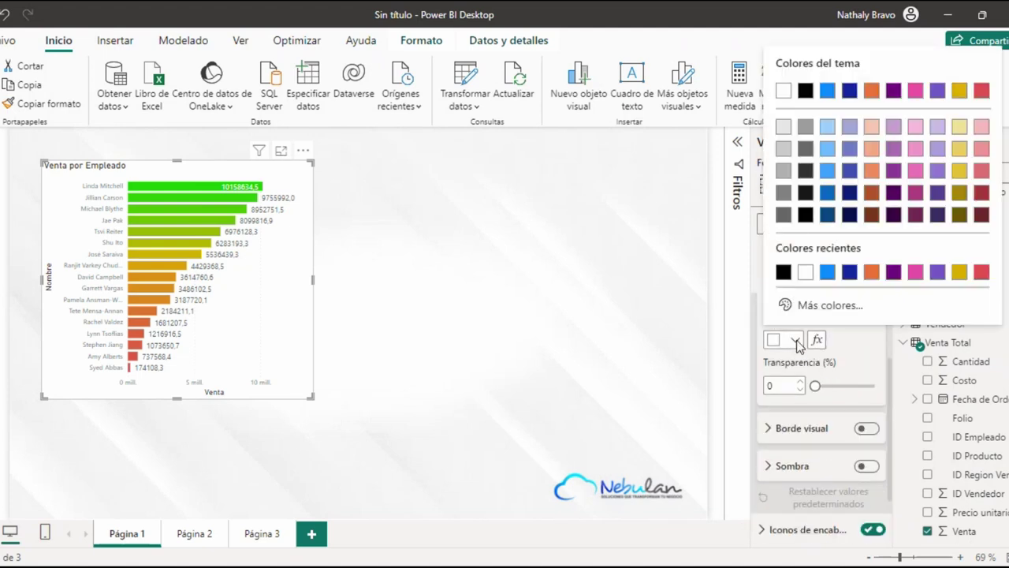
click(785, 130)
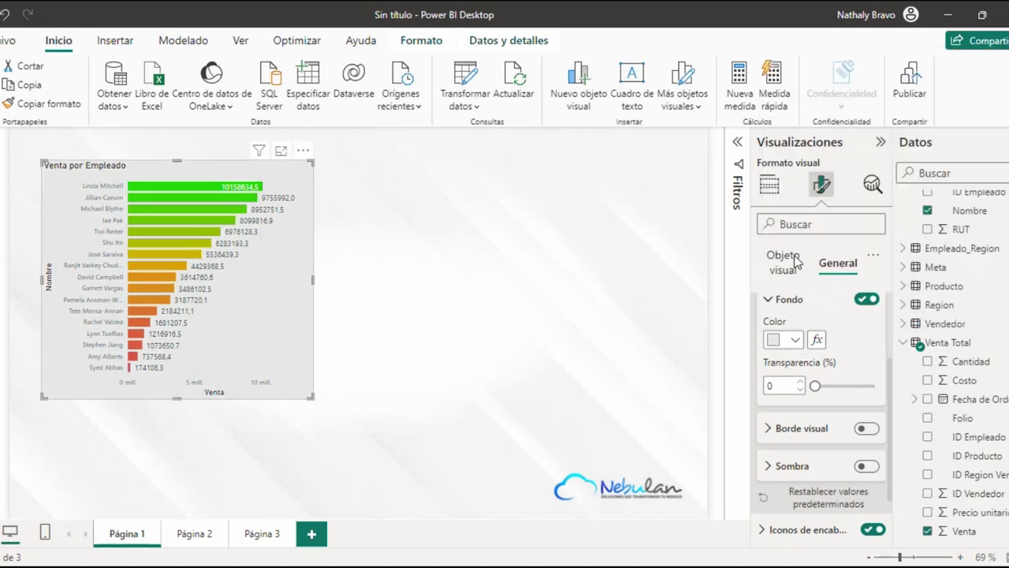
double_click(779, 385)
text(10)
- Enable the chart's visual border in black with 10 px rounded corners
click(868, 431)
click(867, 431)
scroll(796, 368, down, 3)
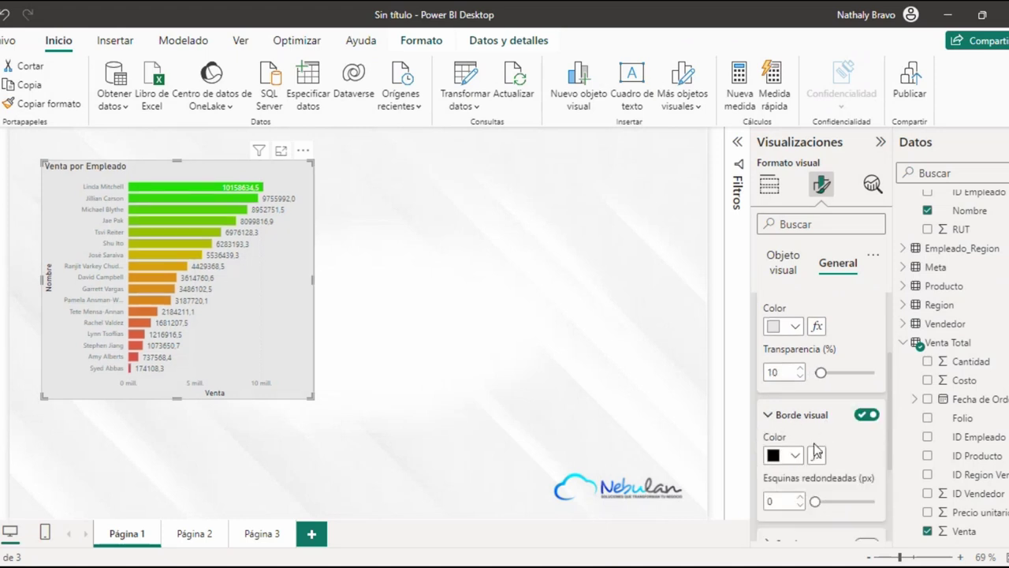
text(10)
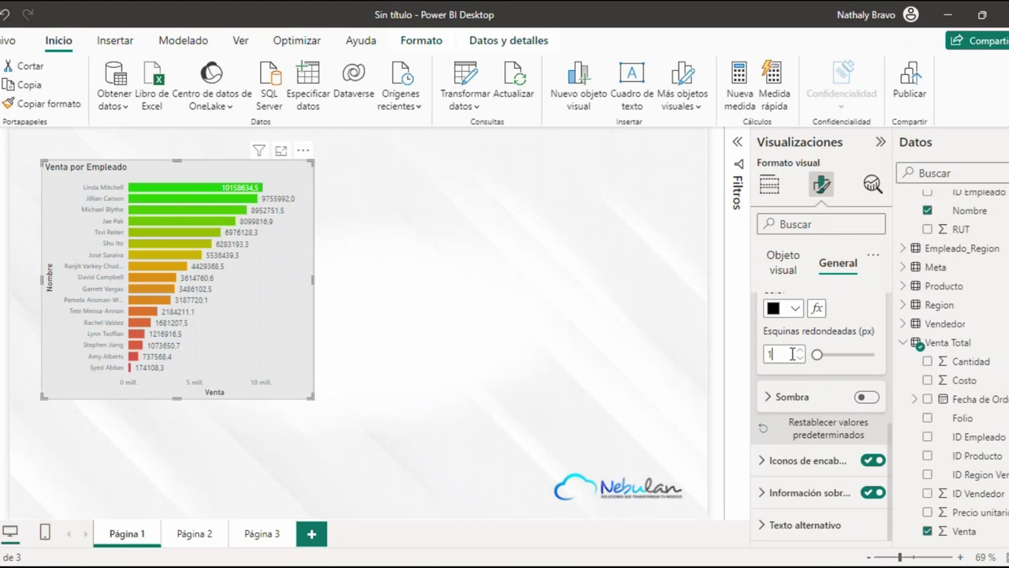
- Enable the chart's shadow and set its color to medium gray, keeping the outer lower-right offset
click(792, 397)
click(866, 397)
click(795, 438)
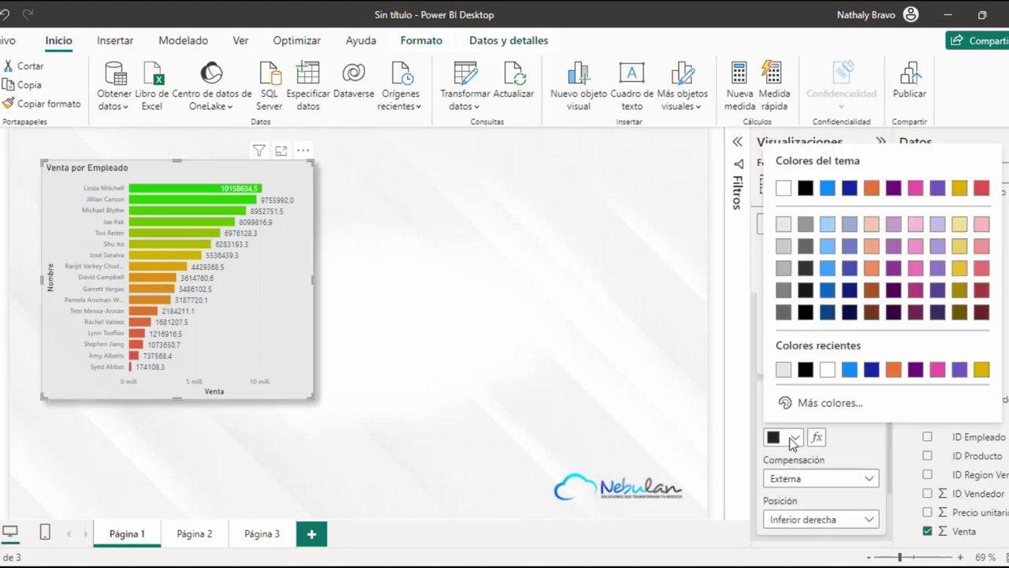
click(795, 277)
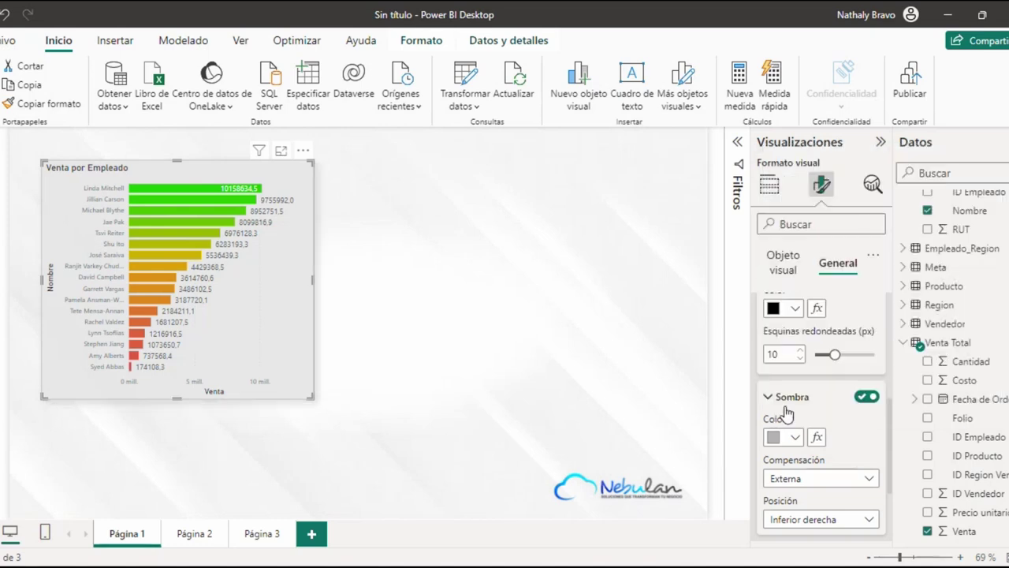
click(789, 438)
click(785, 292)
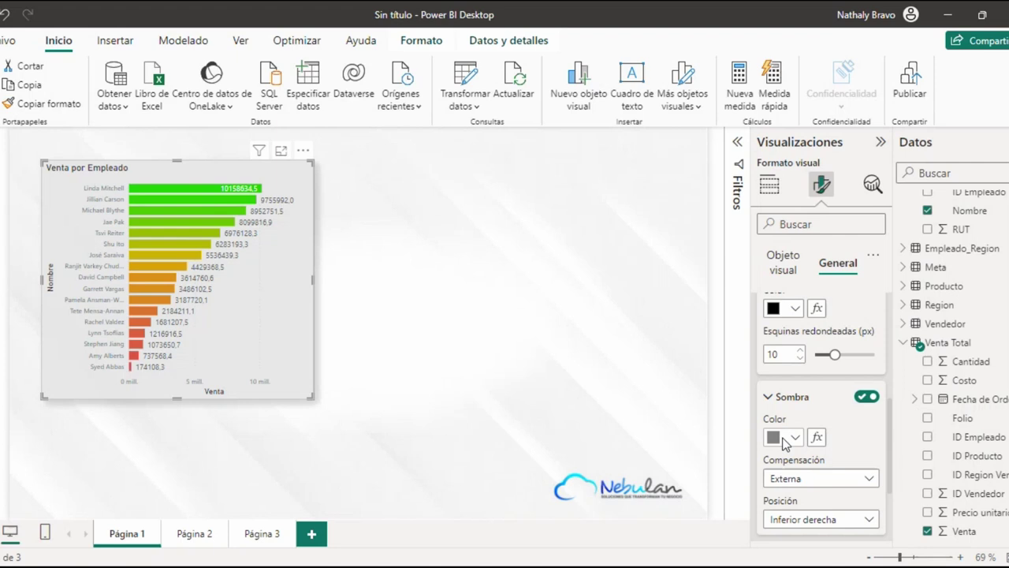
- Move the bar chart to the right side of the report page, just above the Nebulan logo, and deselect it
click(523, 372)
drag(292, 290, 622, 281)
click(137, 331)
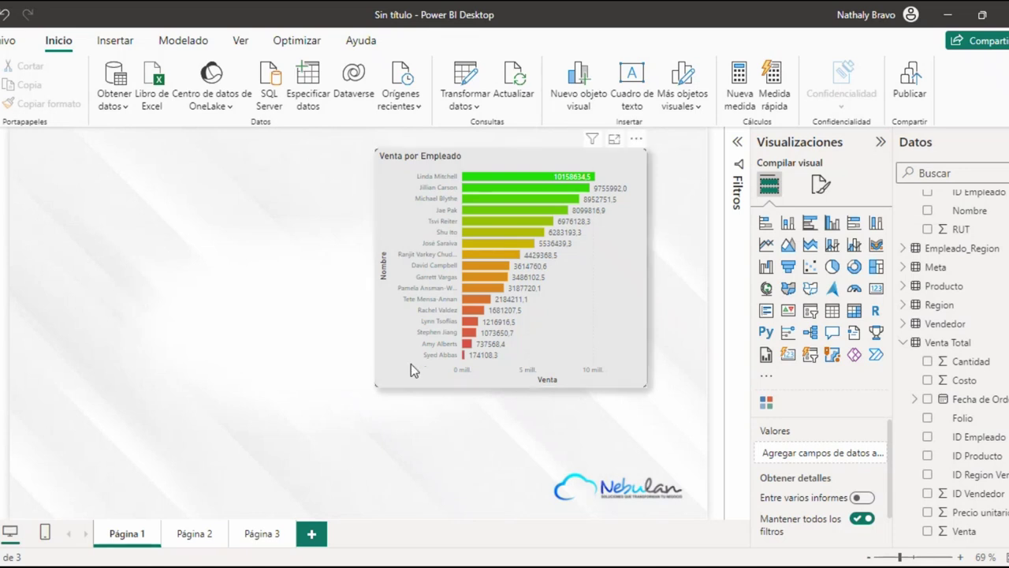
drag(411, 363, 446, 395)
click(290, 248)
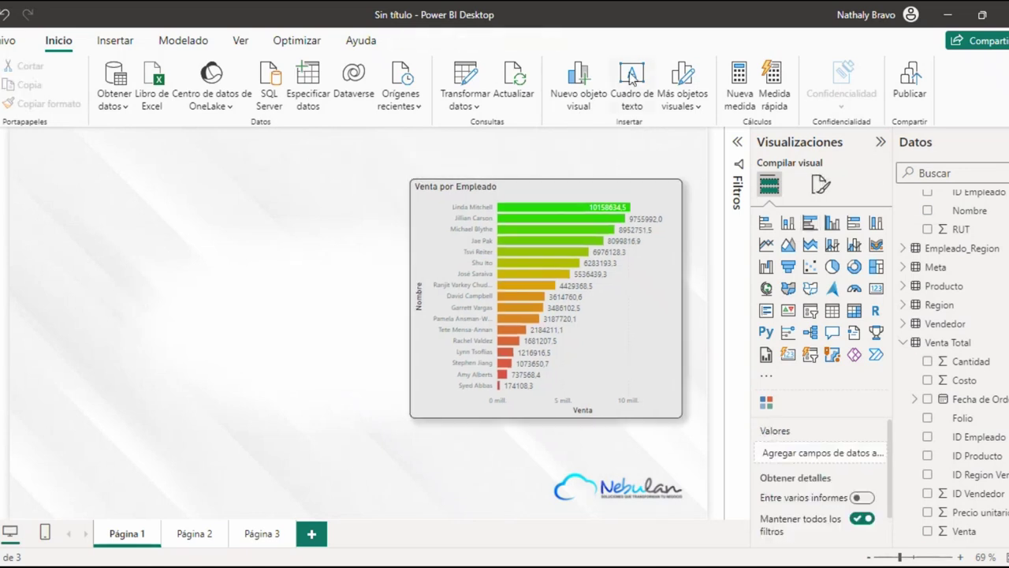
- Insert a text box, place it in the page's upper-left corner, and widen it to nearly half the page
click(629, 92)
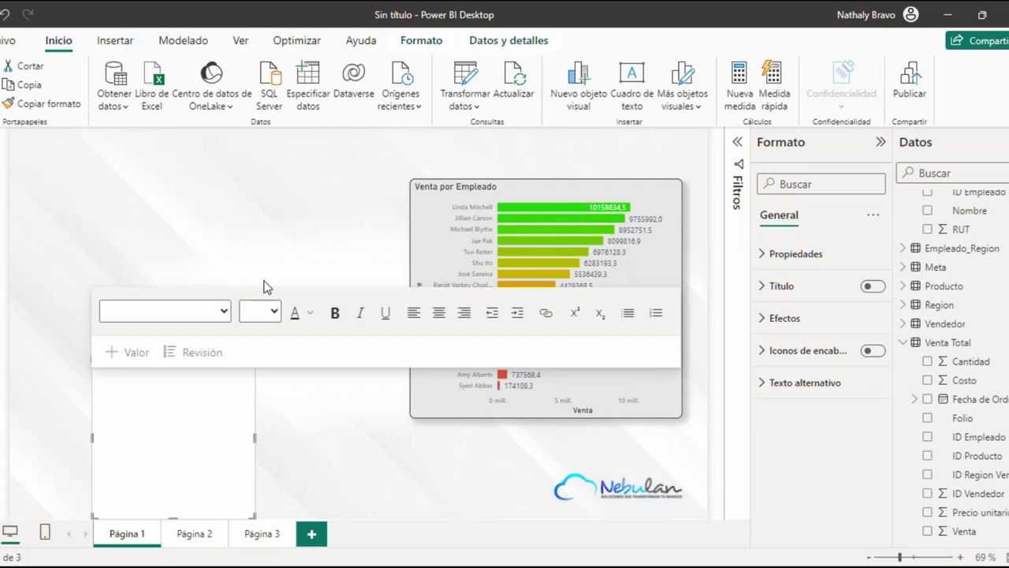
drag(149, 356, 69, 138)
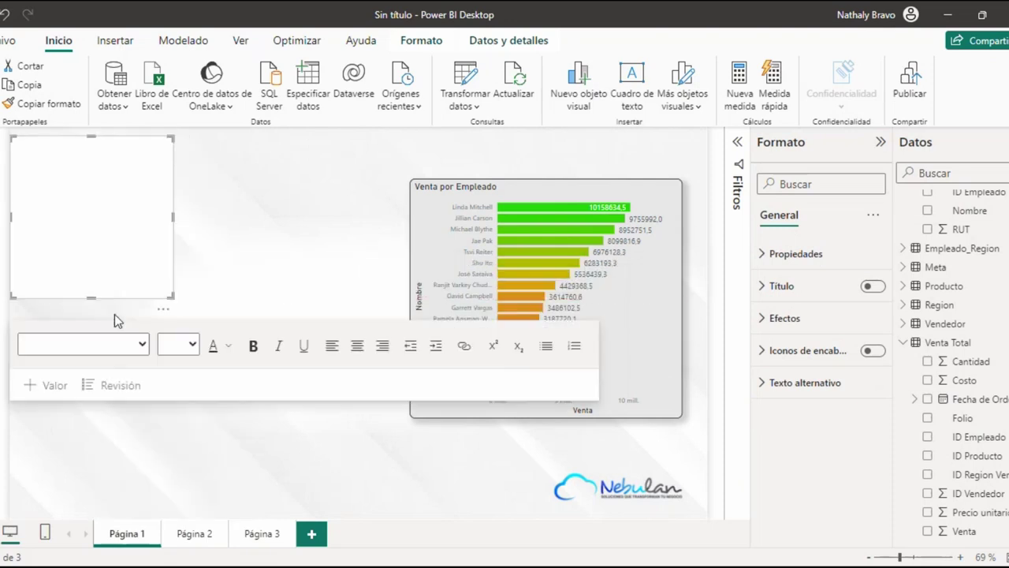
drag(172, 297, 320, 291)
- Enter "Análisis de Ventas 2020" as the text box's content
click(207, 195)
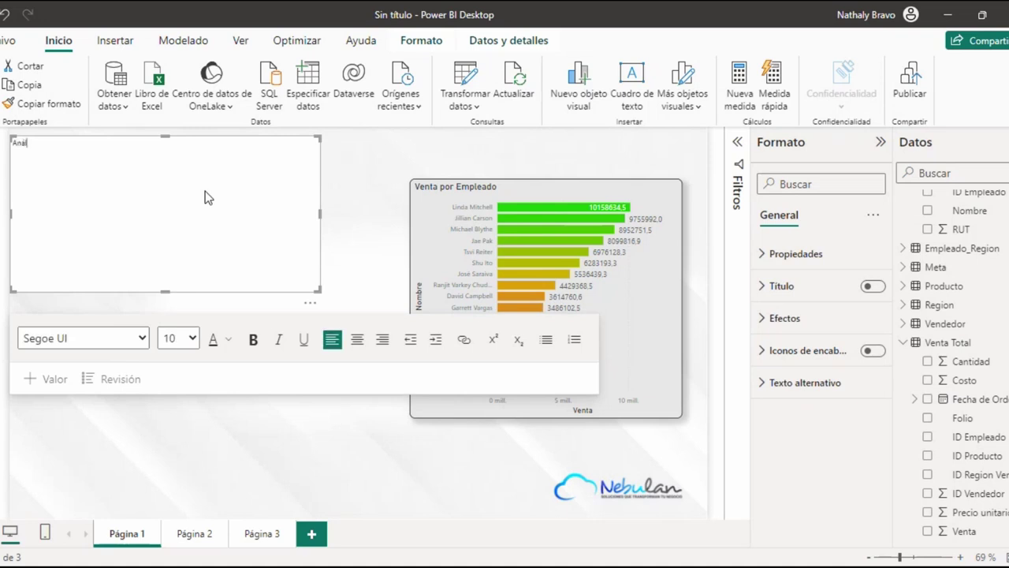
text(Análisis de Ve)
text(ntas )
text(2024)
key(BackSpace)
key(BackSpace)
text(20)
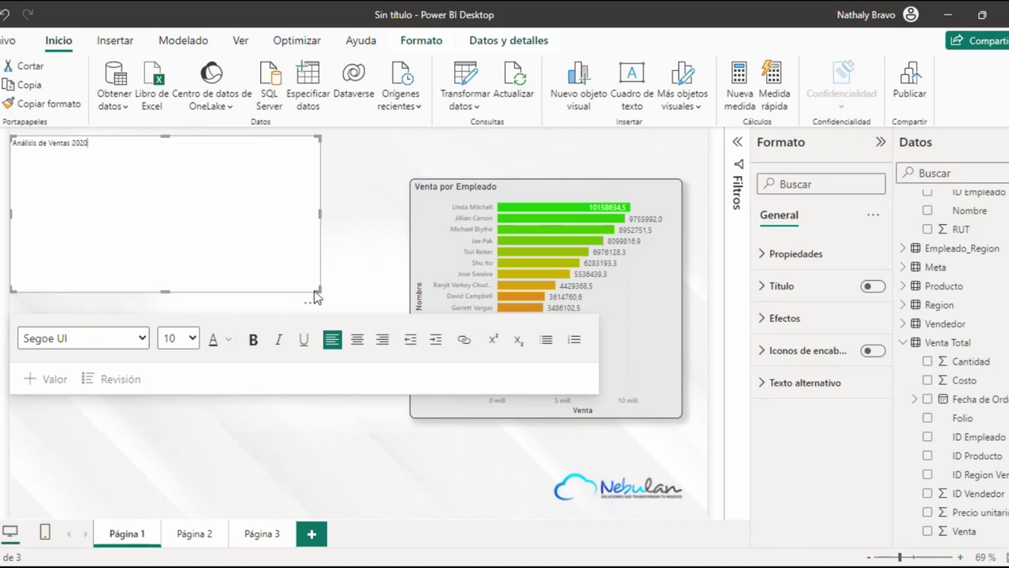
- Set the page title's font size to 32 and resize its text box to a low strip that fits the text
drag(319, 290, 311, 161)
triple_click(102, 143)
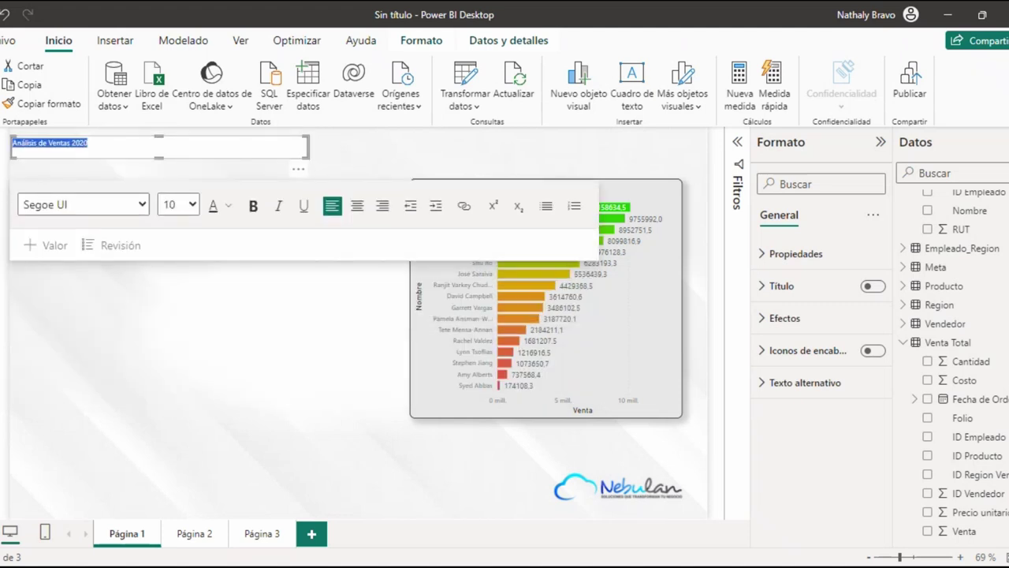
click(172, 415)
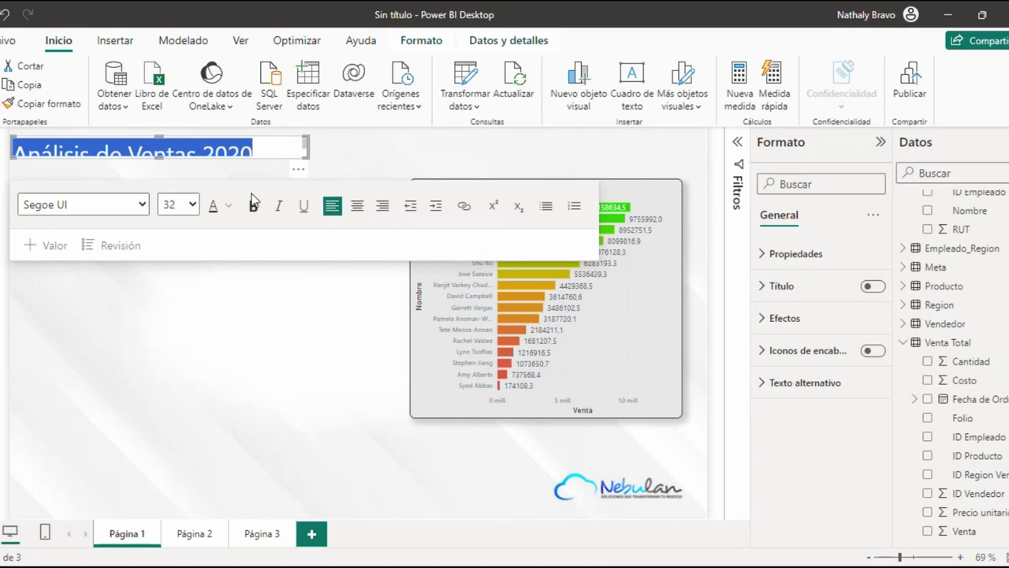
click(304, 152)
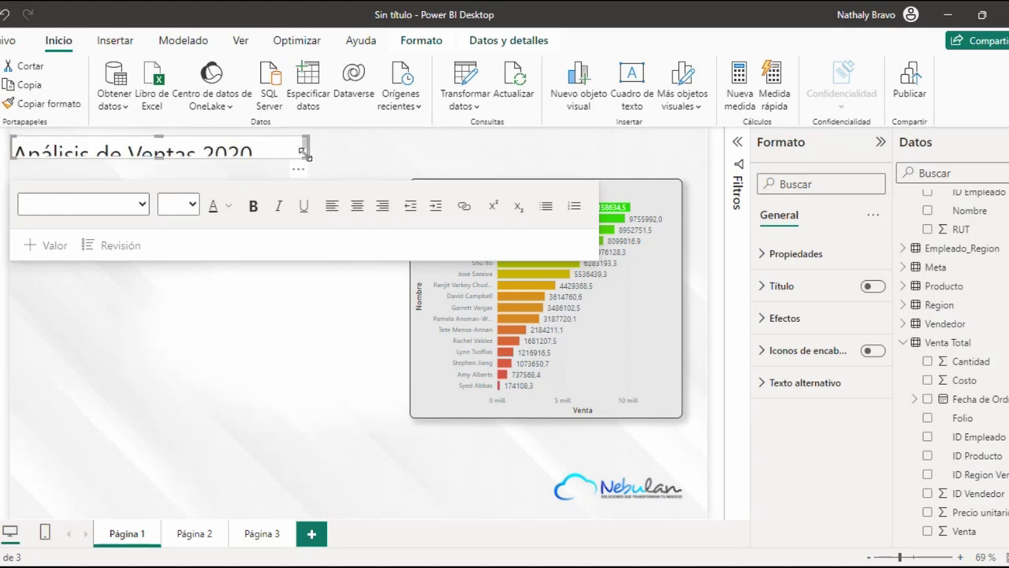
drag(304, 152, 308, 178)
click(275, 164)
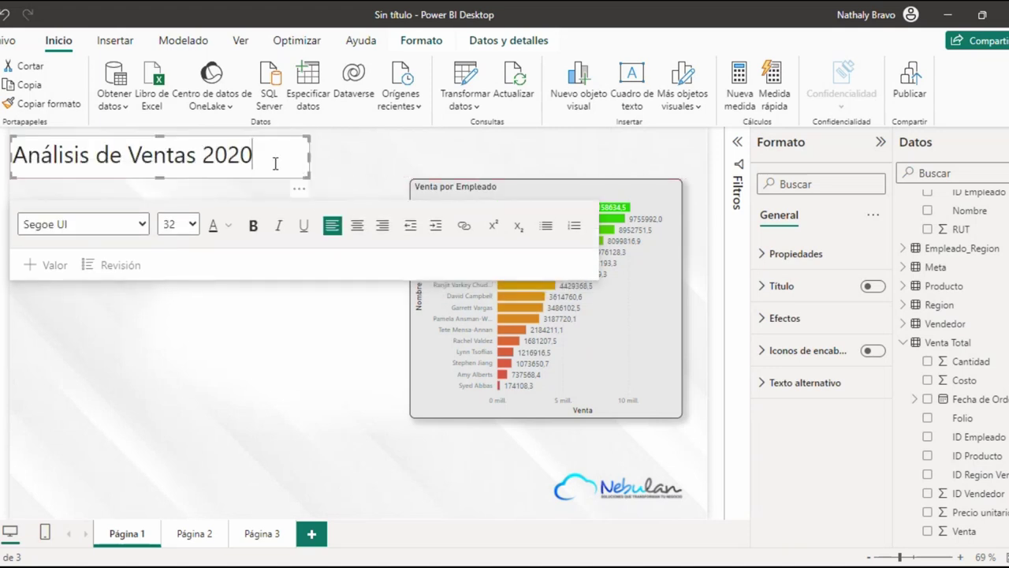
- Turn off the background of the "Análisis de Ventas 2020" text box
click(797, 253)
click(796, 253)
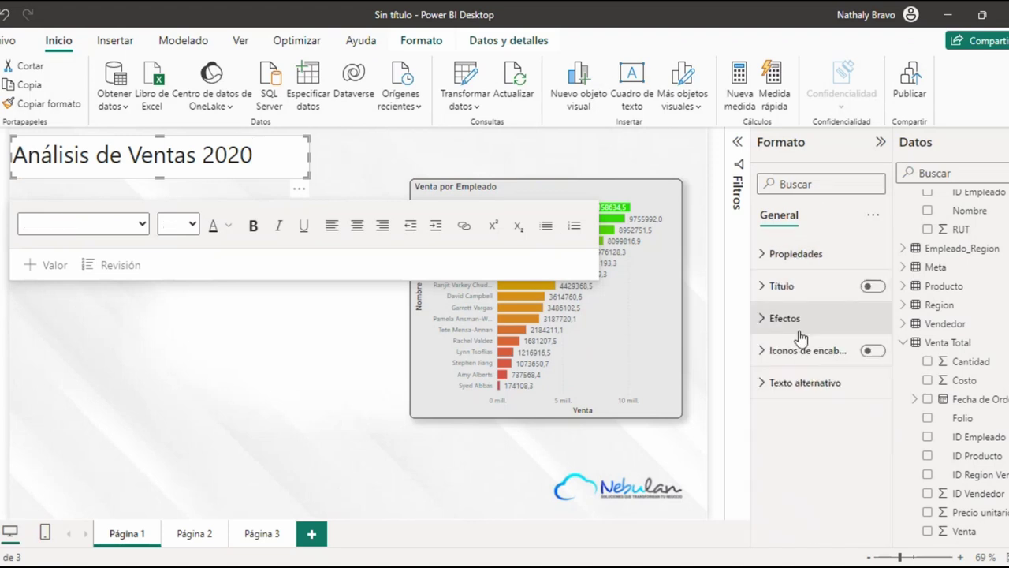
click(798, 324)
click(860, 361)
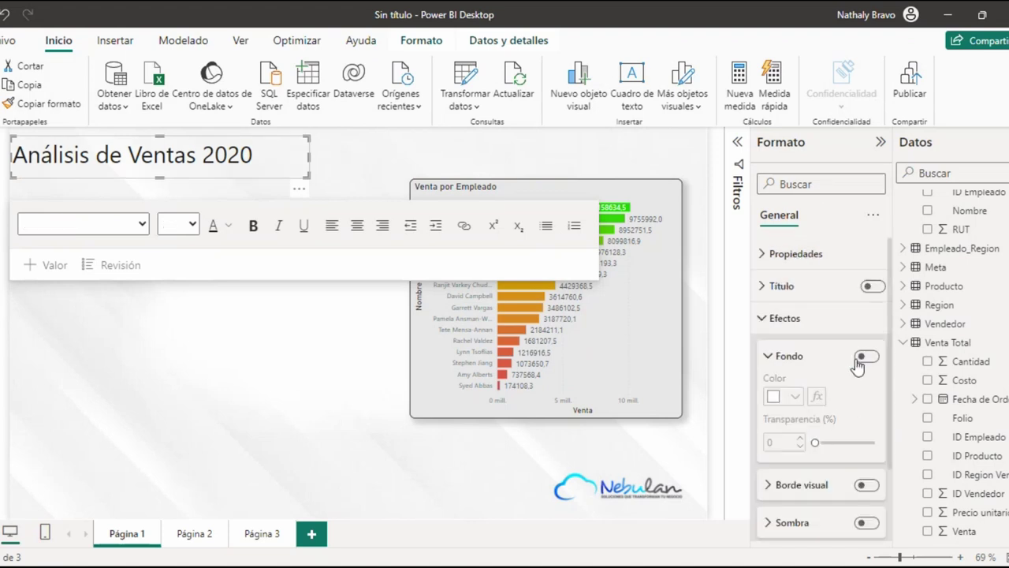
- Make the "Análisis de Ventas 2020" title text bold and color it dark gray
triple_click(229, 155)
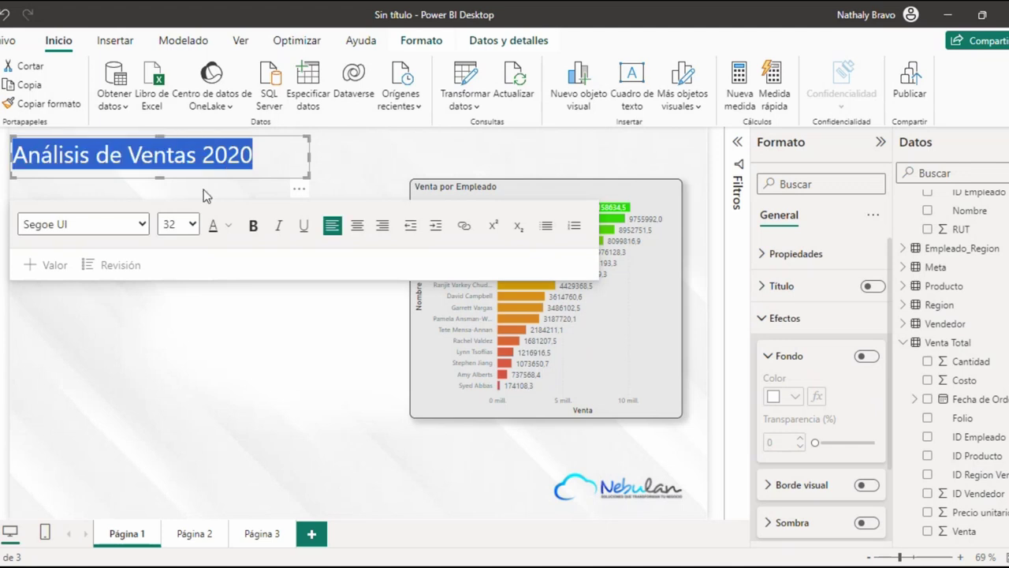
click(253, 226)
click(219, 226)
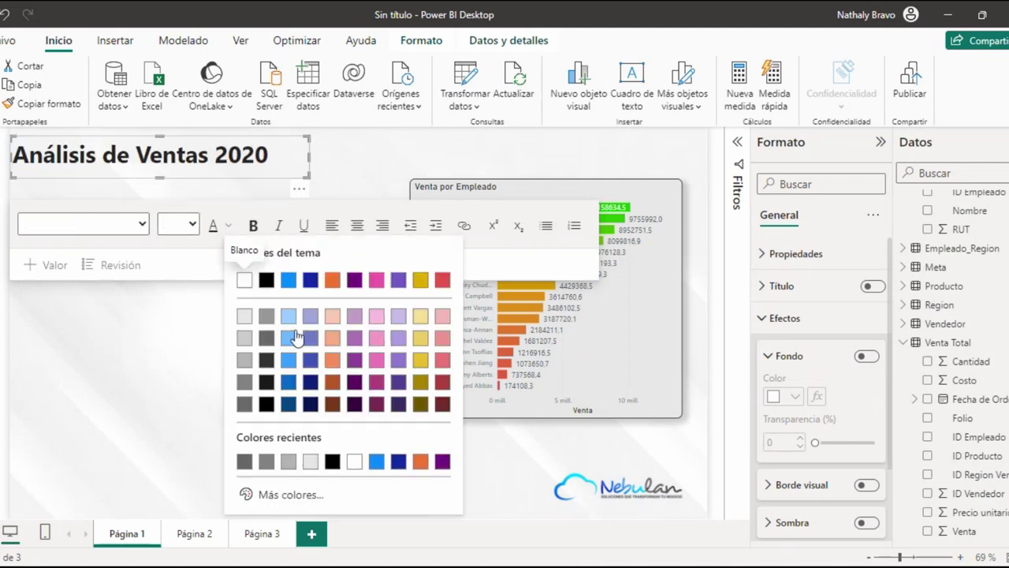
click(244, 404)
click(142, 409)
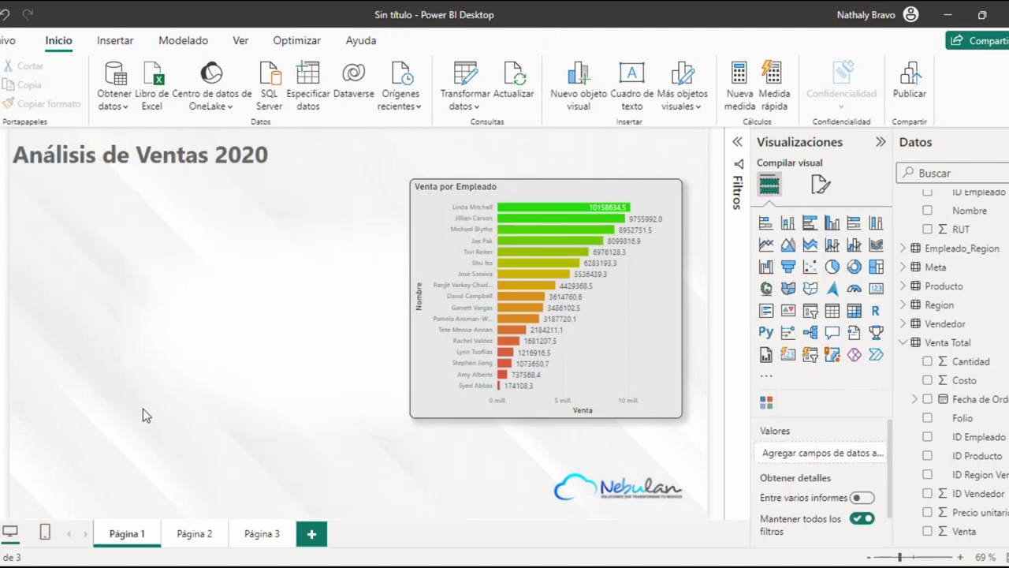
click(447, 192)
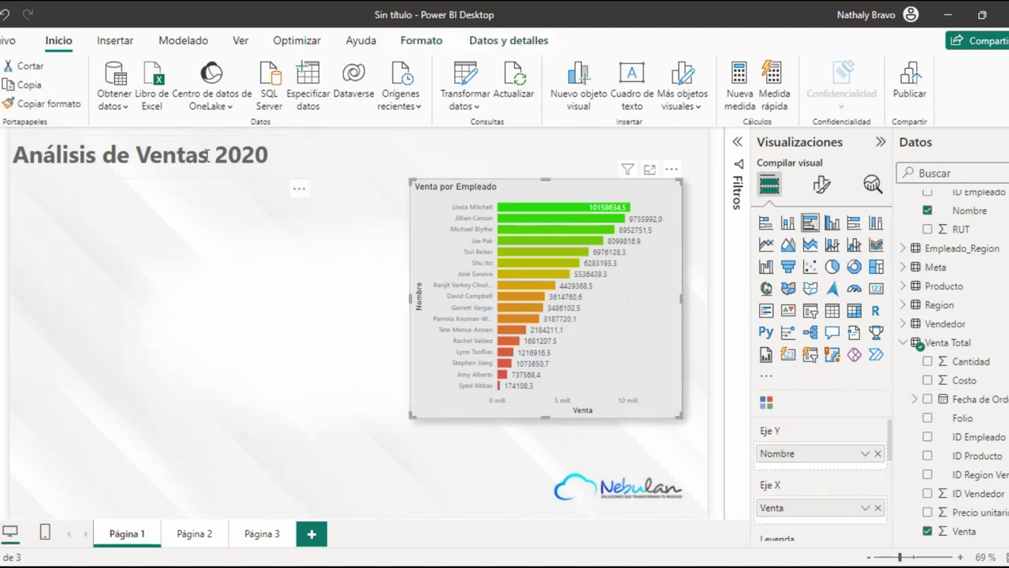
click(298, 316)
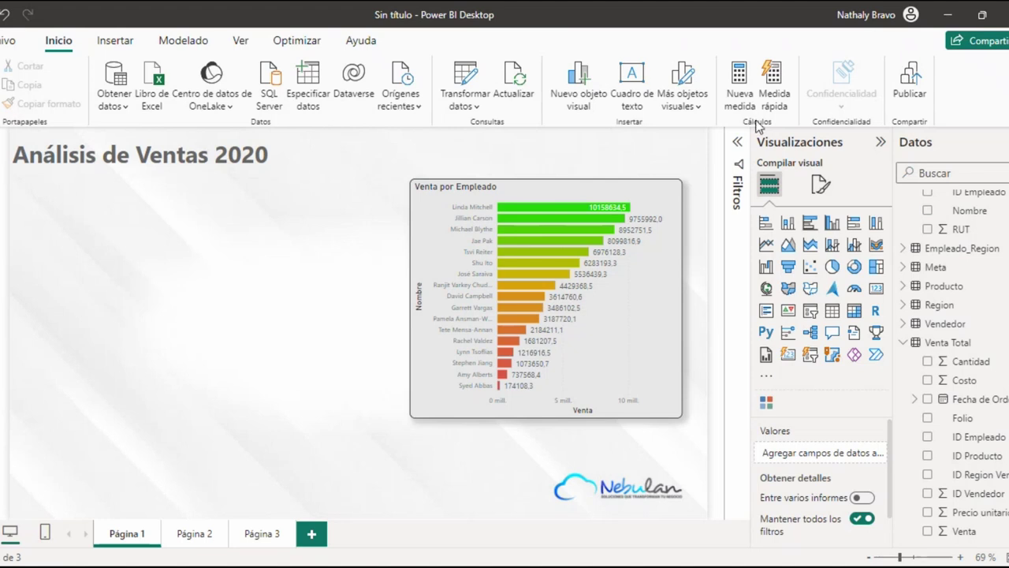
- Add Fecha de Orden from Venta Total as a filter for this page, using the Filtrado avanzado filter type
click(749, 142)
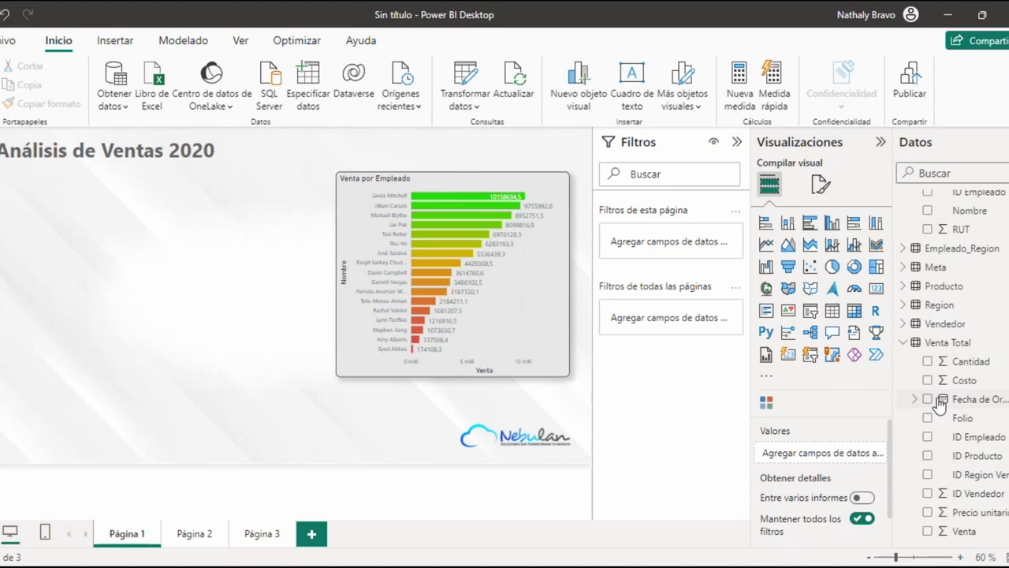
drag(925, 395, 673, 251)
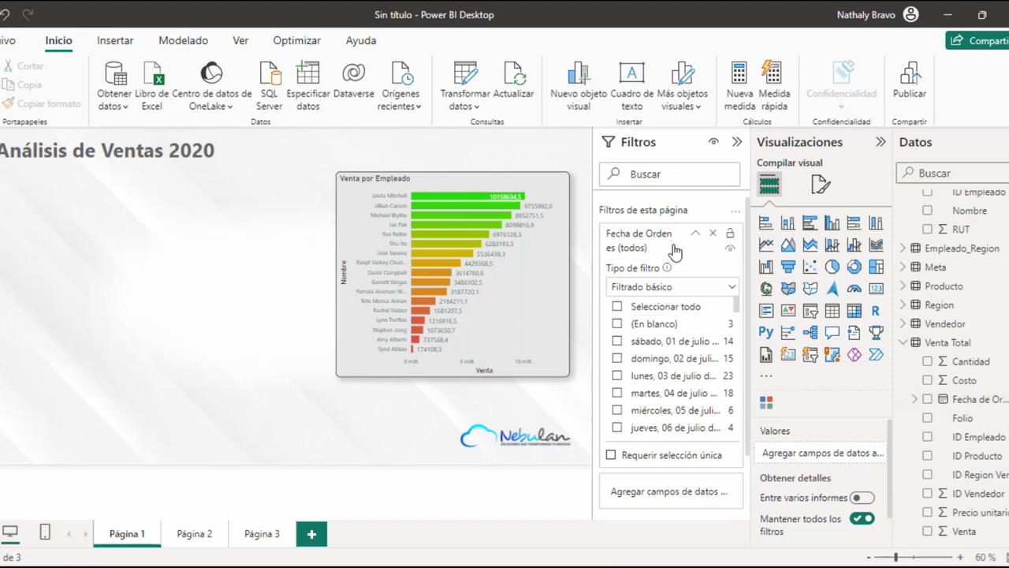
click(700, 287)
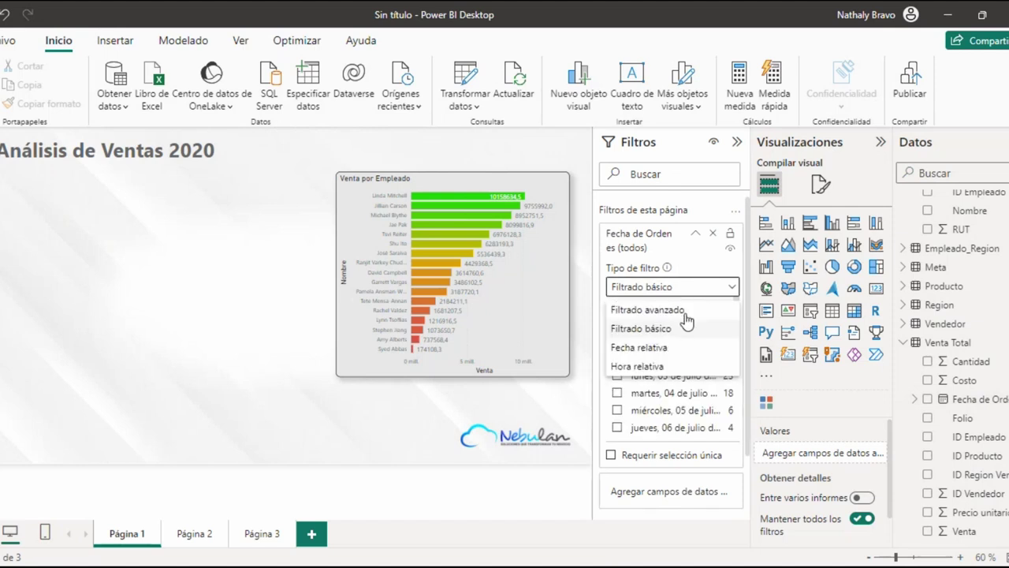
click(685, 311)
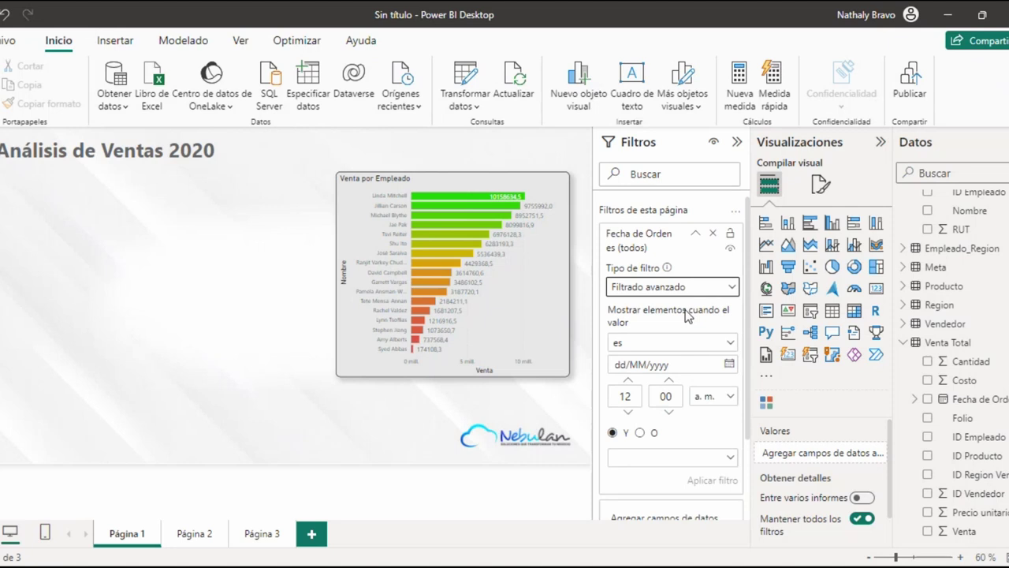
- Apply the Fecha de Orden condition "tiene lugar a partir del" 01/01/2020 and collapse the filter
click(725, 342)
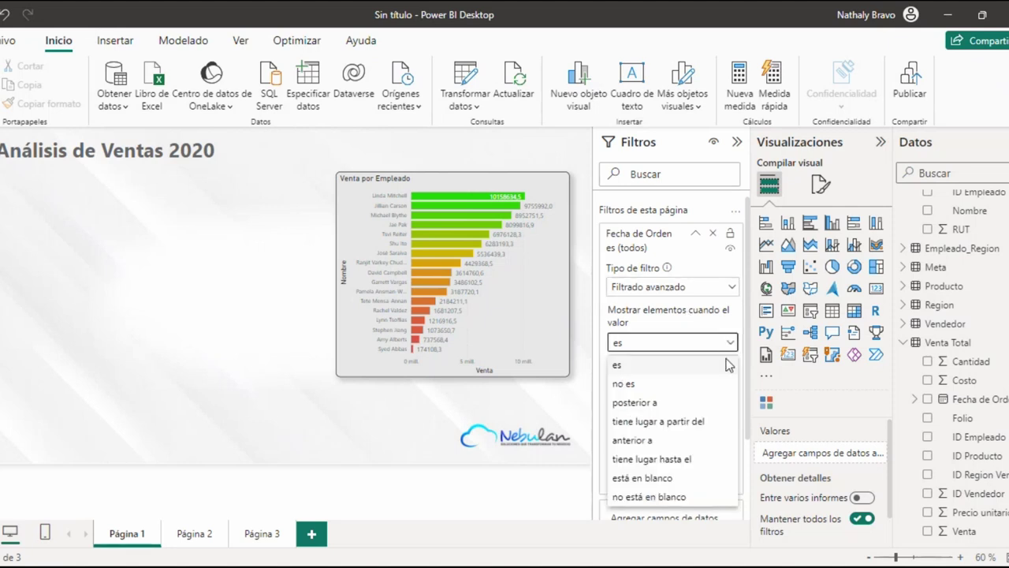
click(692, 421)
click(618, 364)
text(01/01/2020)
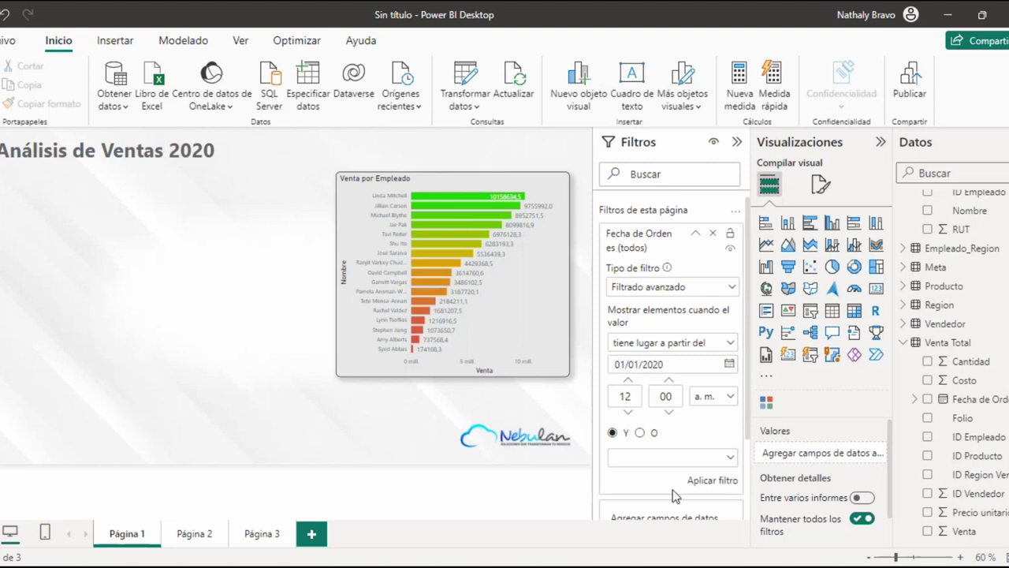
click(697, 483)
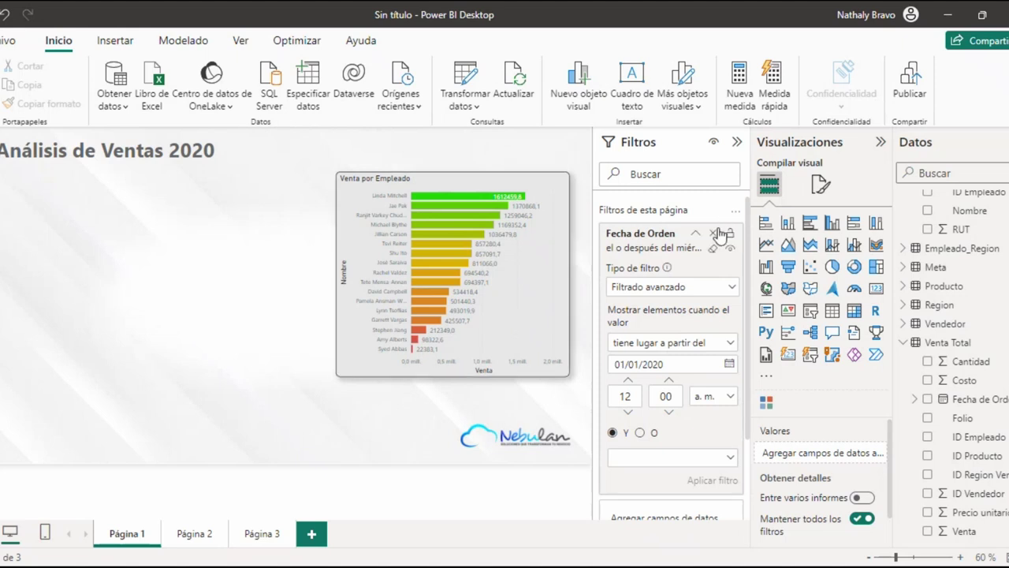
click(697, 236)
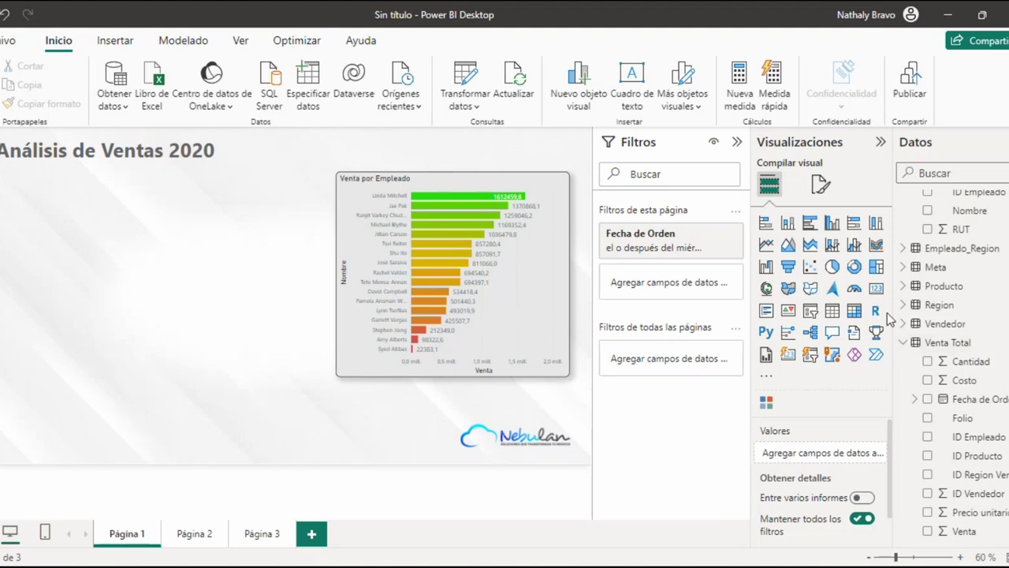
- Insert a card visual, place it directly below the page title, and narrow it to about a quarter of the page width
click(876, 288)
drag(108, 421, 94, 198)
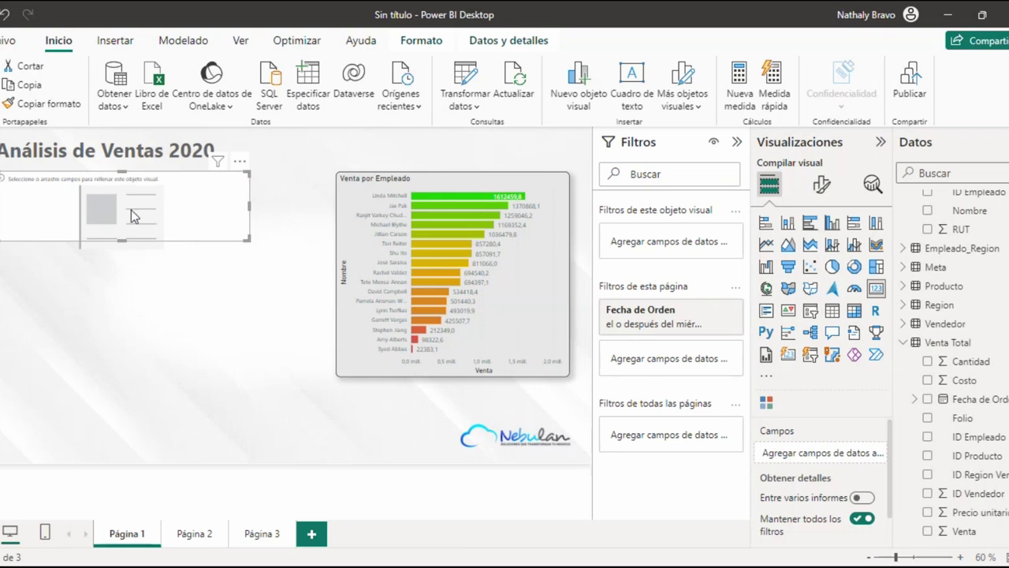
drag(246, 242, 162, 245)
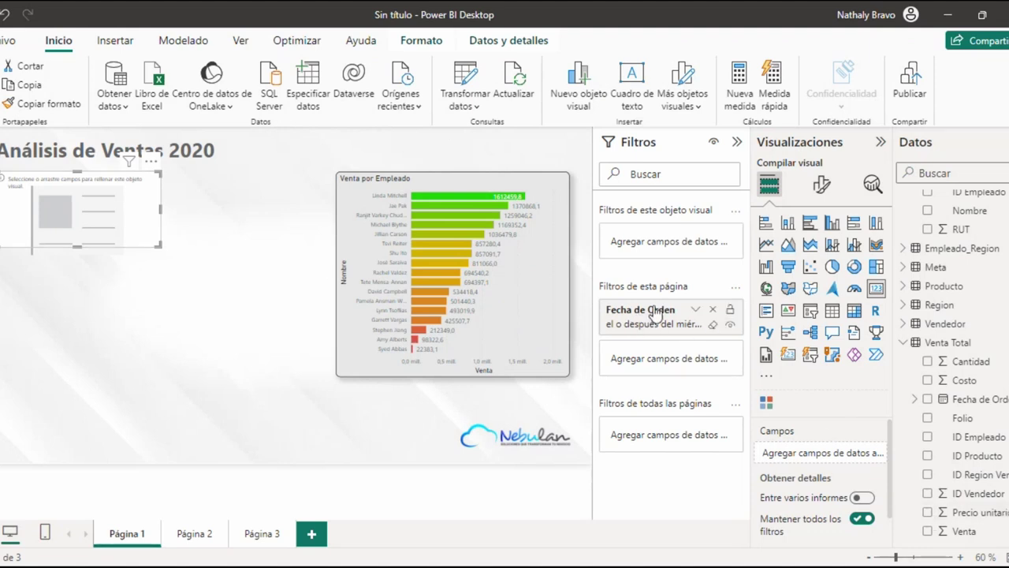
- Add the Venta field to the card and summarize it by Máximo
drag(951, 528, 799, 464)
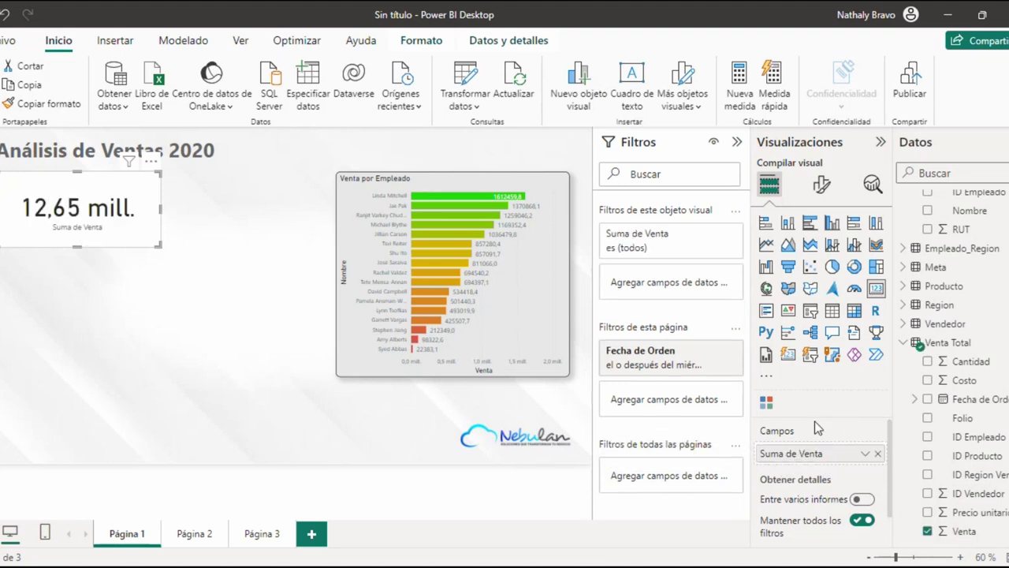
click(865, 457)
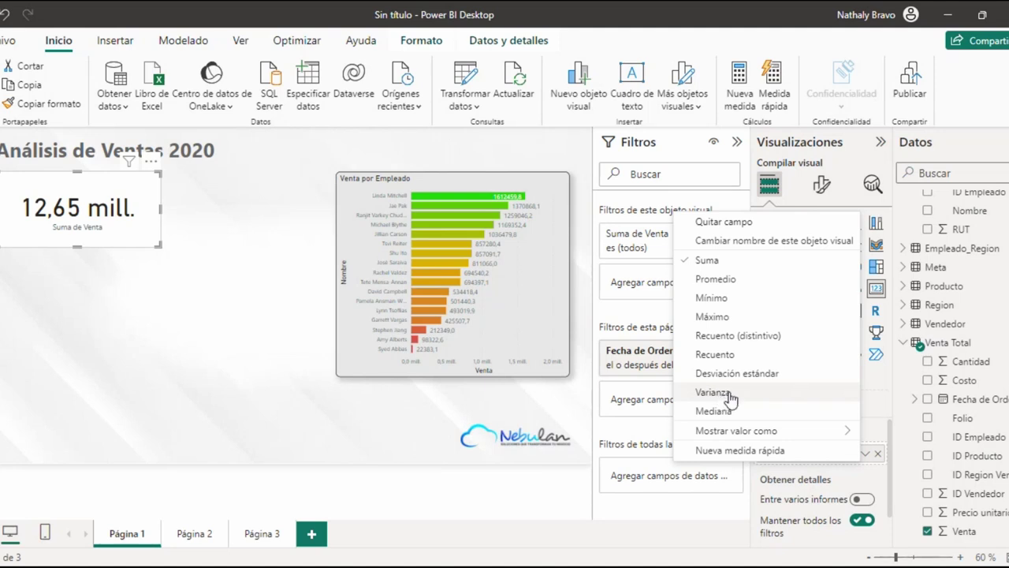
click(743, 320)
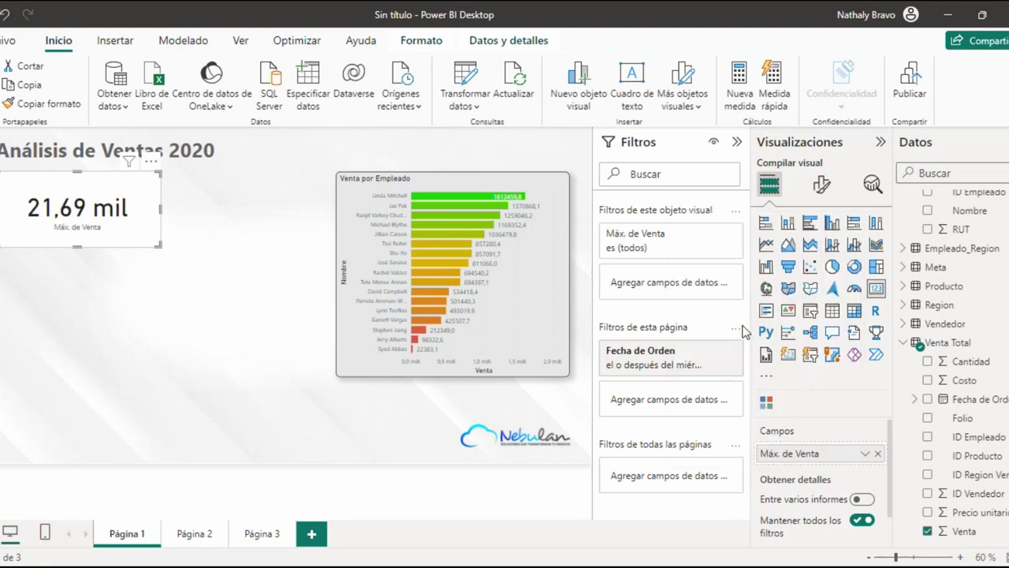
- Set the display units of the card's callout value to Ninguno
click(821, 186)
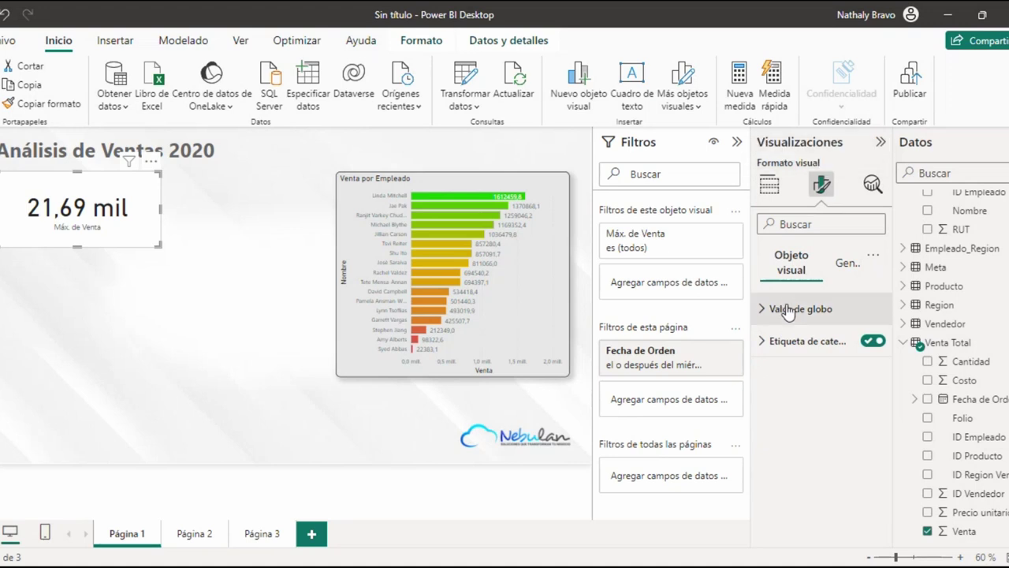
click(782, 340)
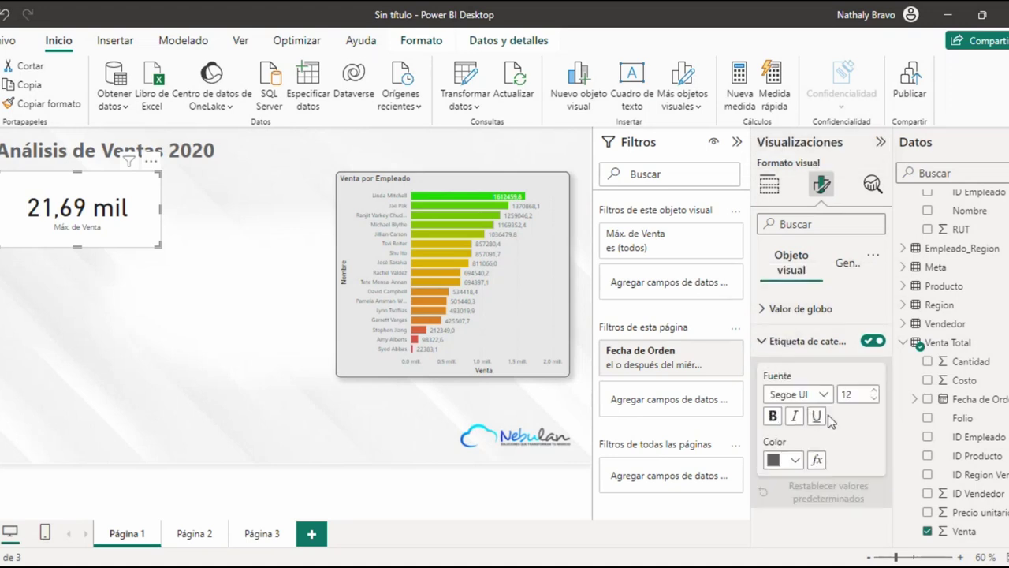
click(798, 341)
click(800, 308)
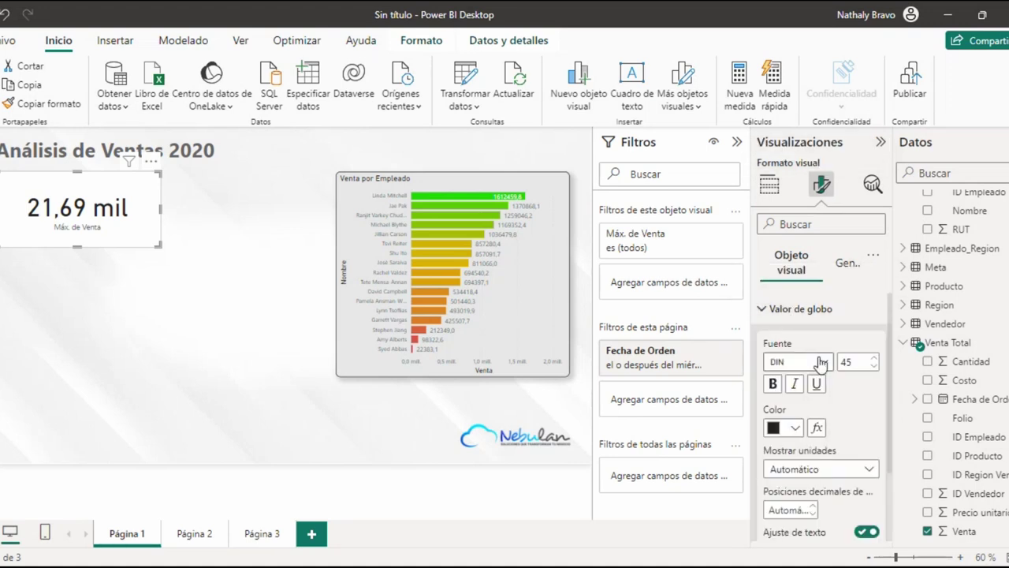
click(868, 470)
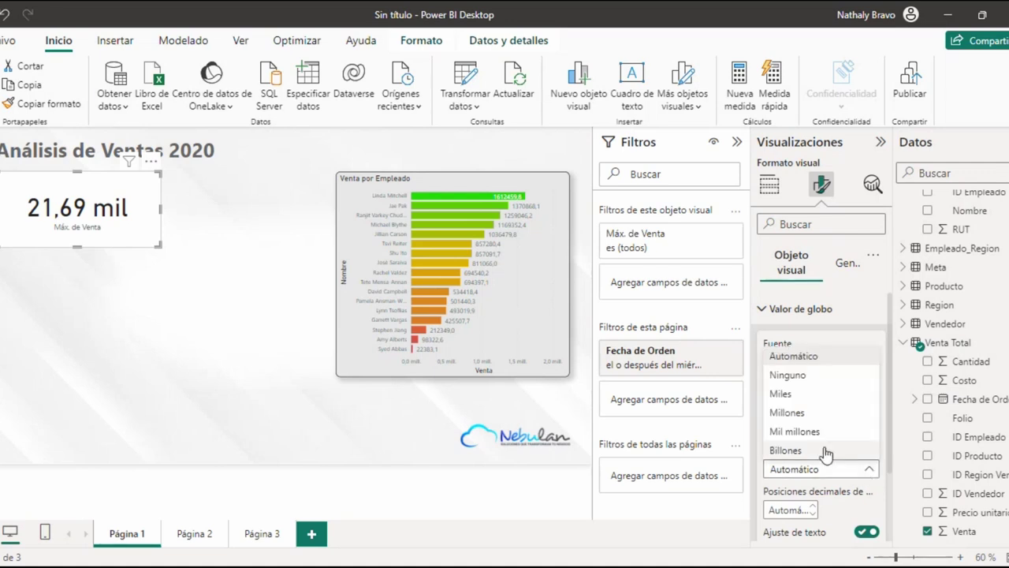
click(820, 375)
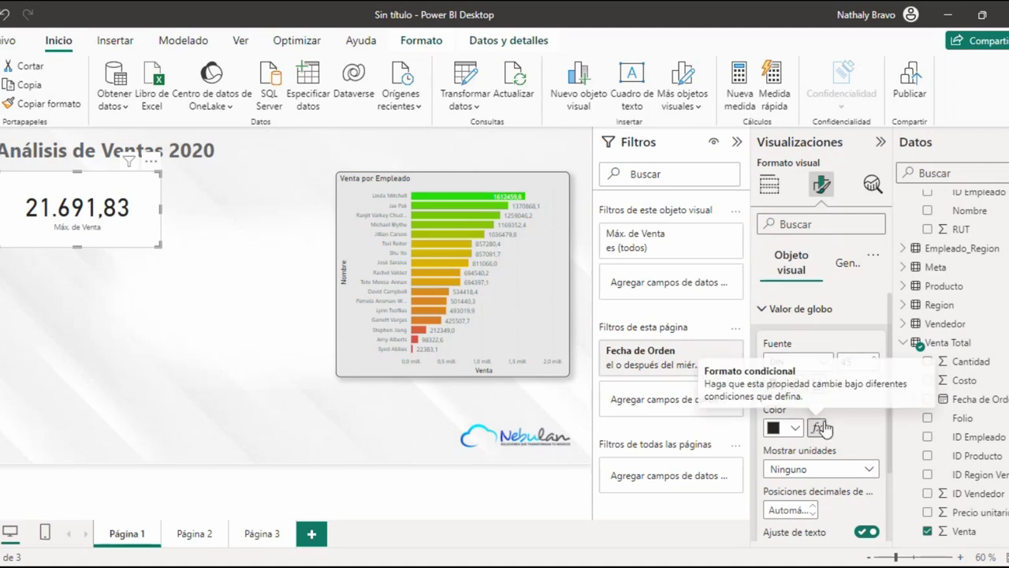
- Give the card a light gray background with 10% transparency
click(842, 268)
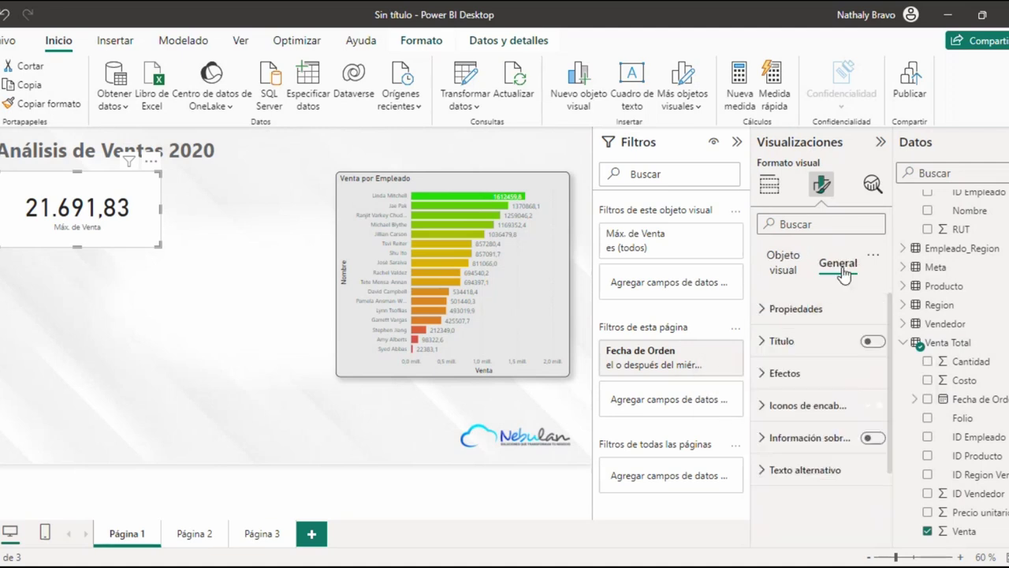
click(795, 376)
scroll(832, 445, down, 1)
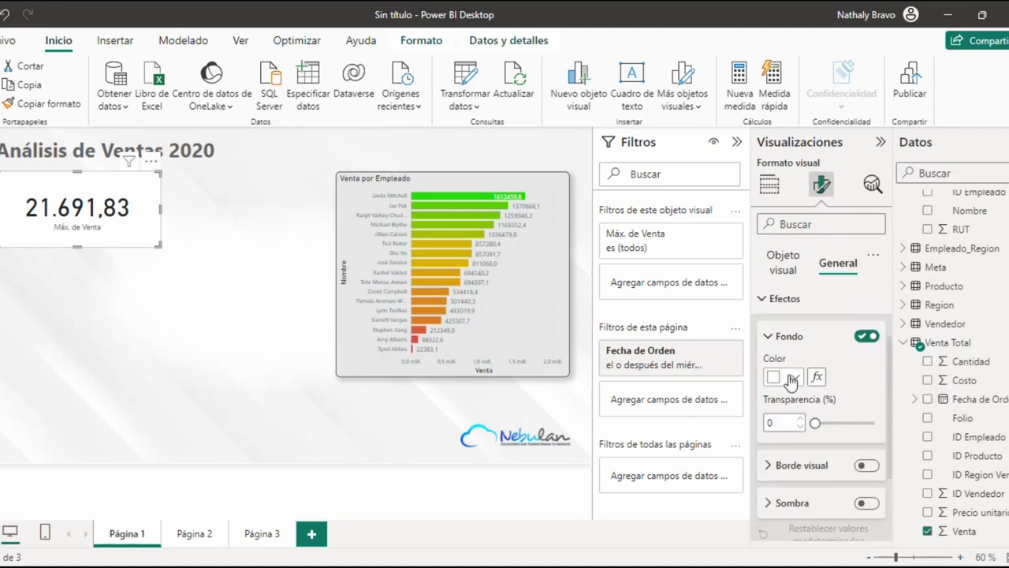
click(794, 378)
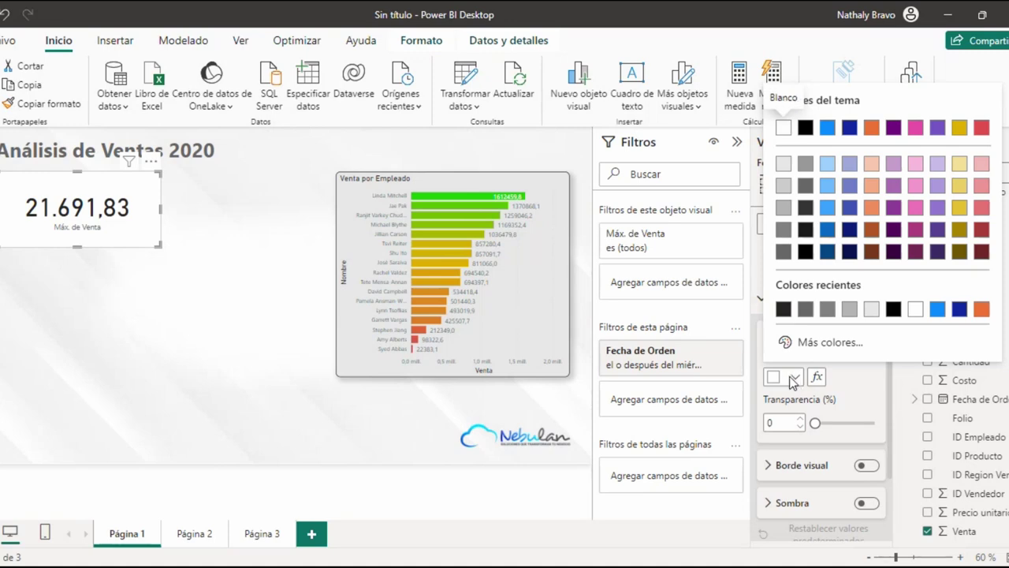
click(785, 209)
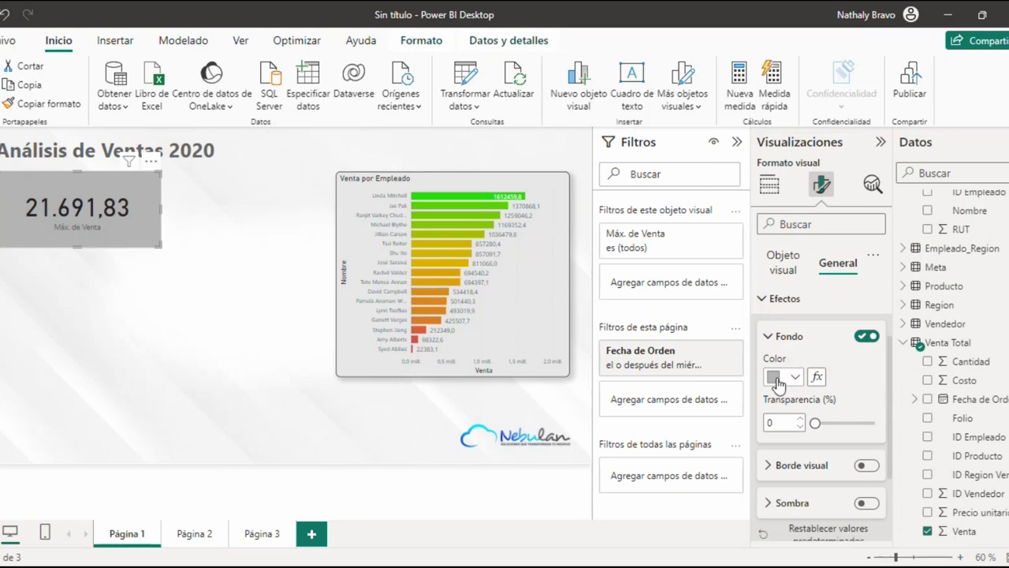
click(782, 379)
click(783, 188)
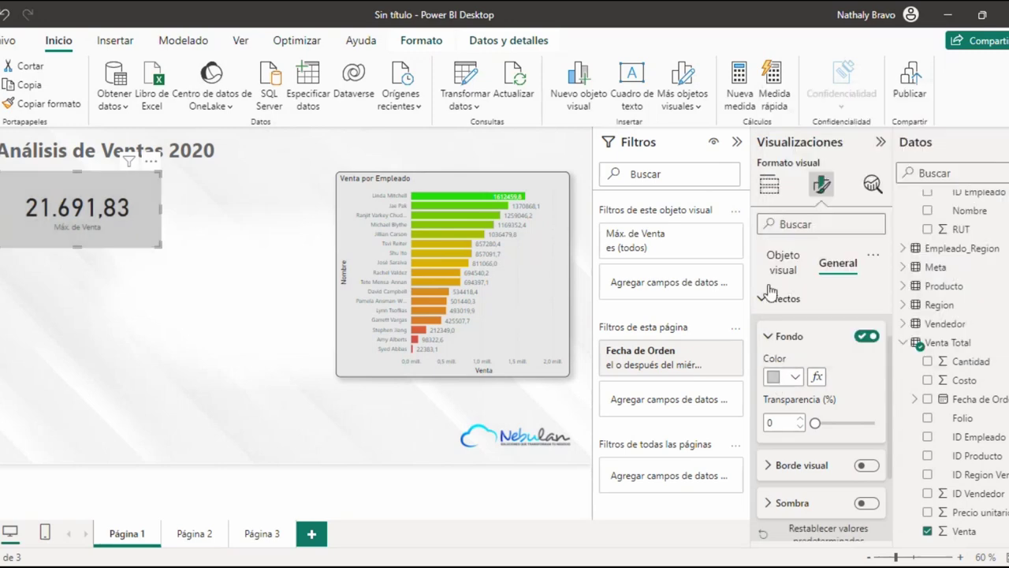
click(782, 379)
click(785, 170)
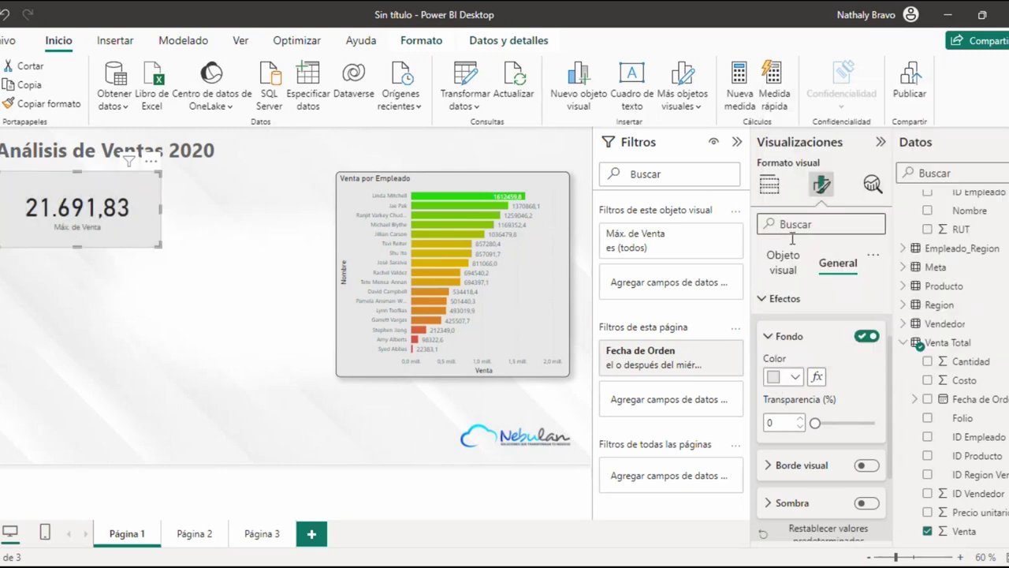
click(796, 466)
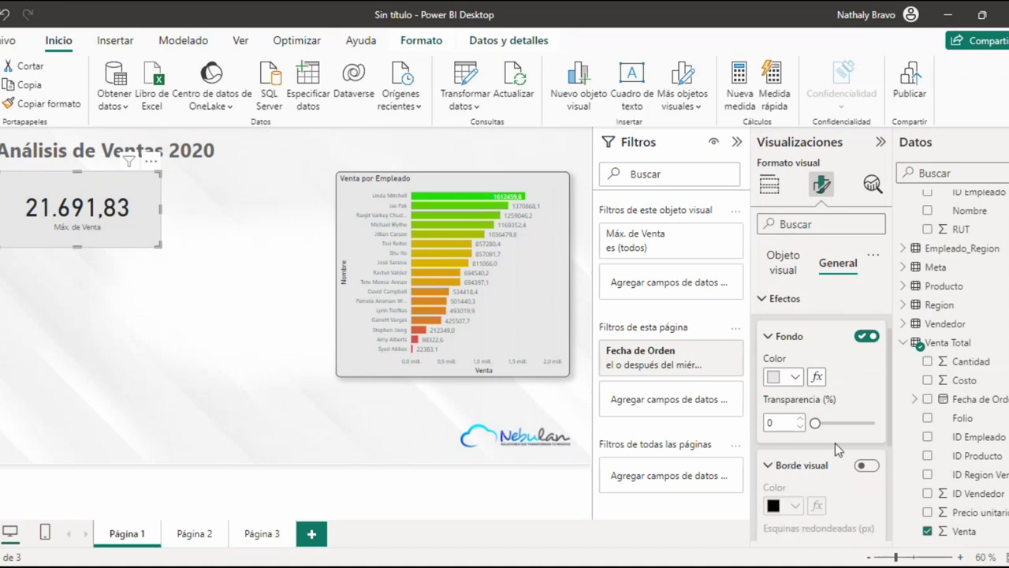
double_click(791, 418)
text(10)
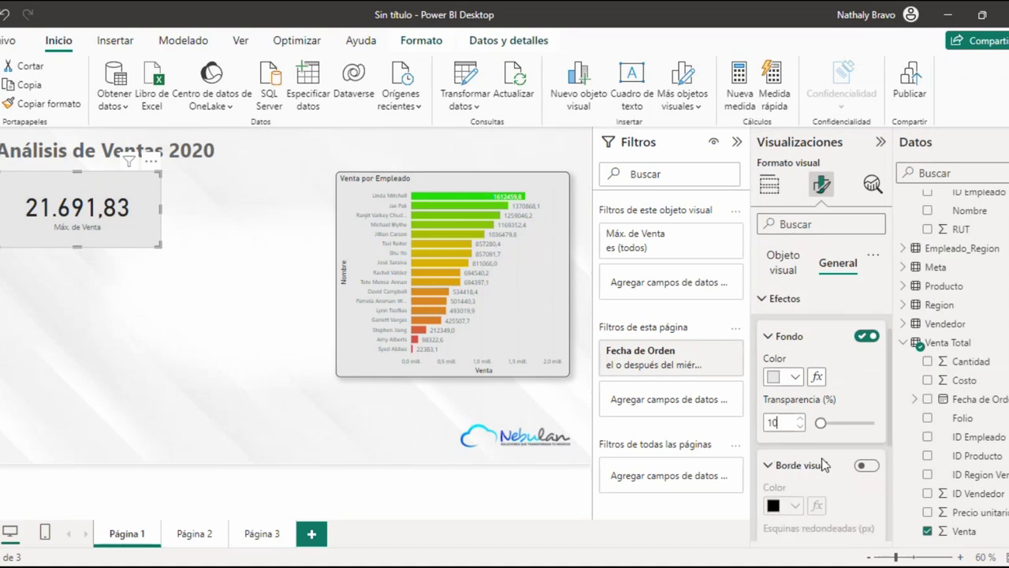
- Turn on the card's visual border with 10 px rounded corners and enable its shadow
scroll(867, 474, down, 1)
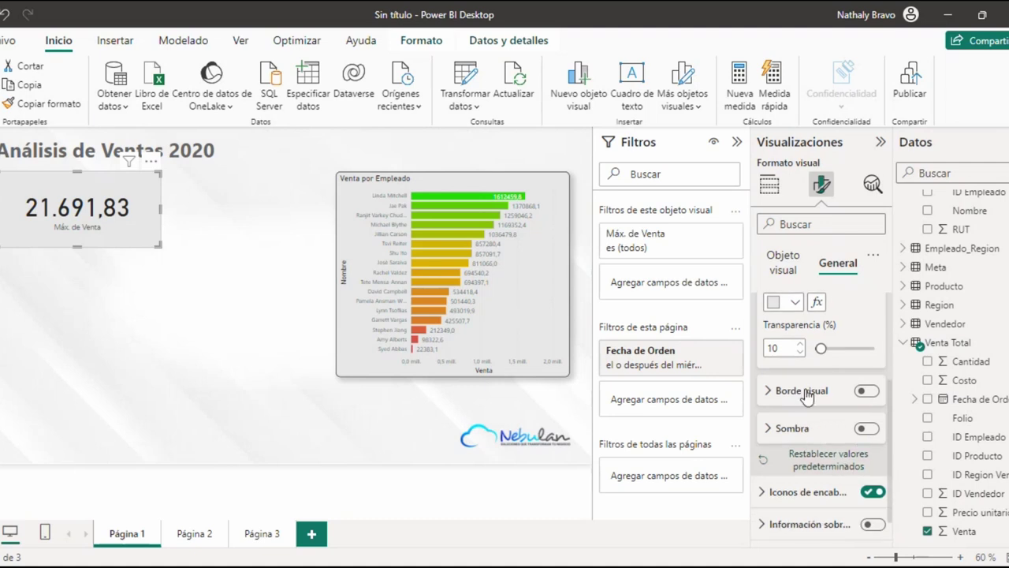
click(870, 391)
double_click(788, 478)
text(7)
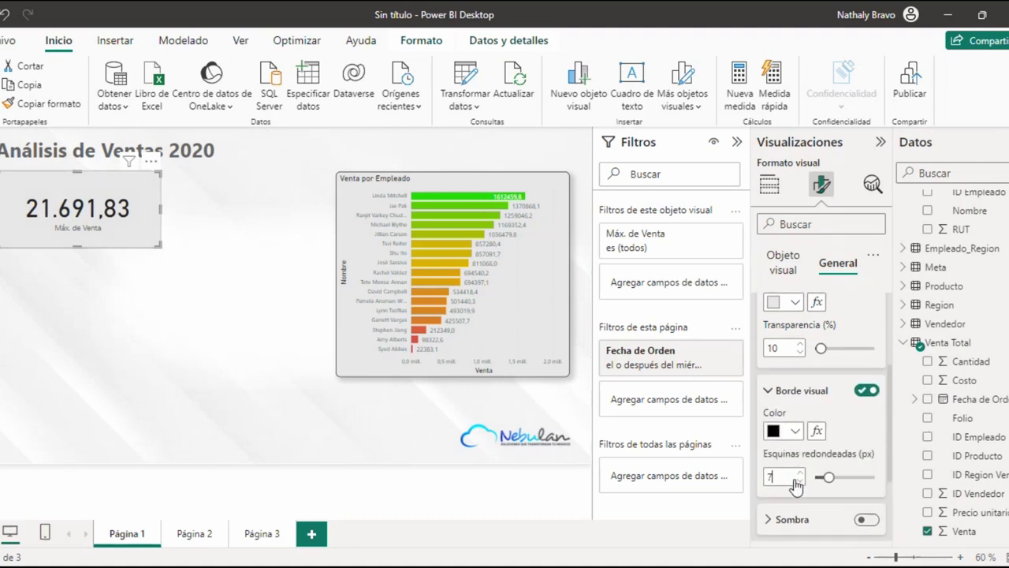
key(BackSpace)
text(10)
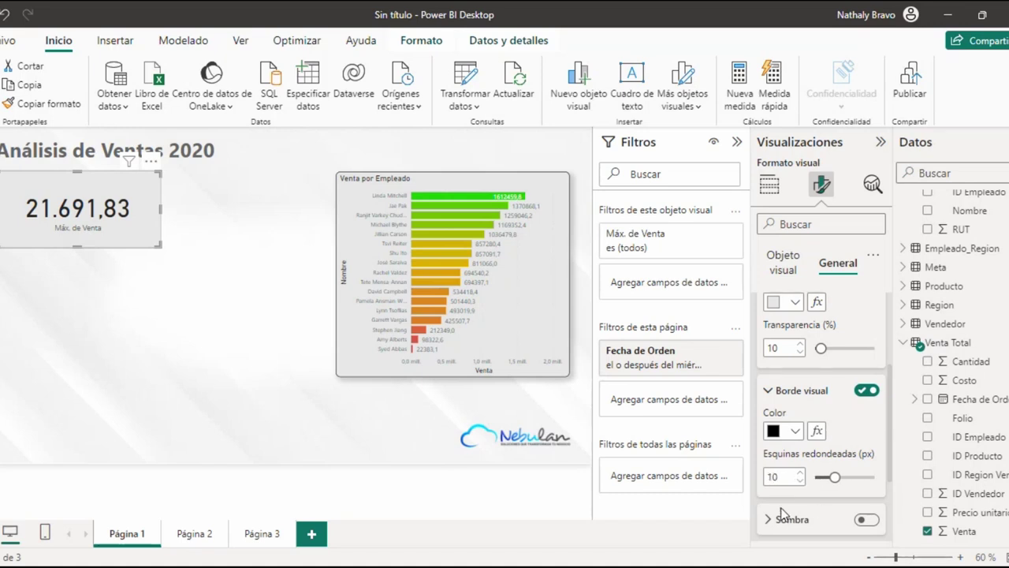
click(866, 519)
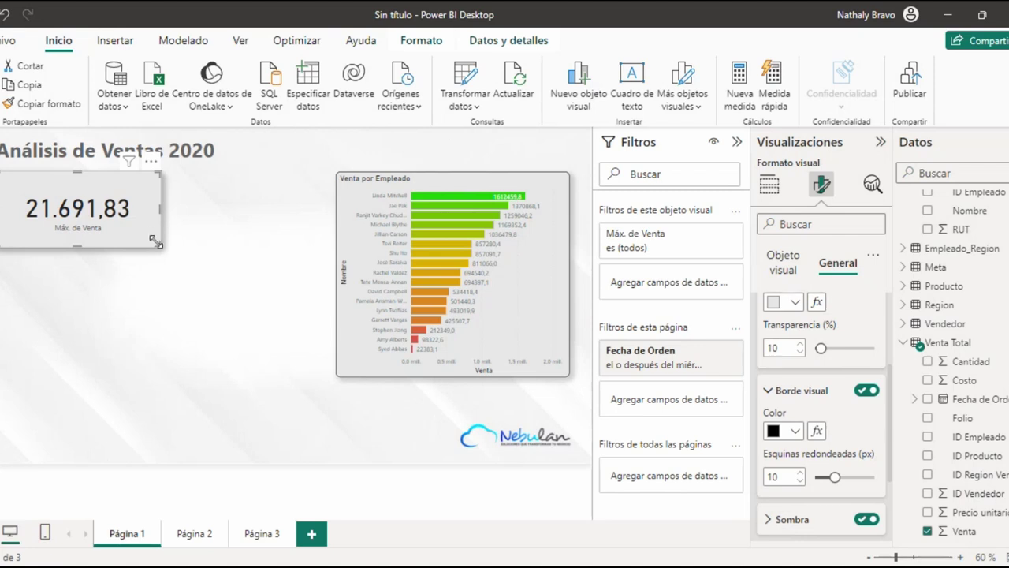
- Shrink the Máx. de Venta card and add a second blank card of matching width directly below it
drag(157, 248, 129, 200)
click(146, 297)
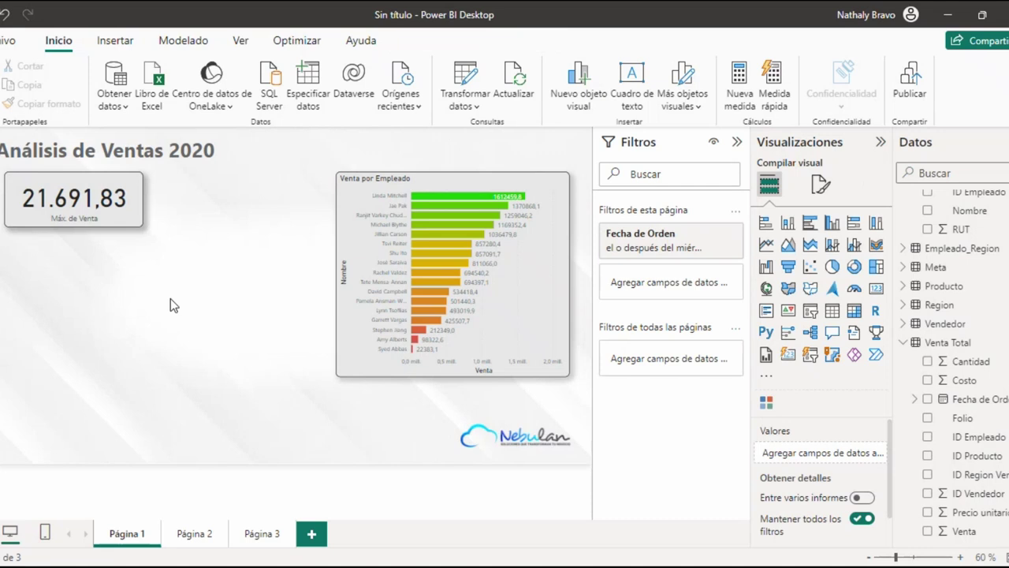
click(876, 288)
drag(94, 368, 97, 264)
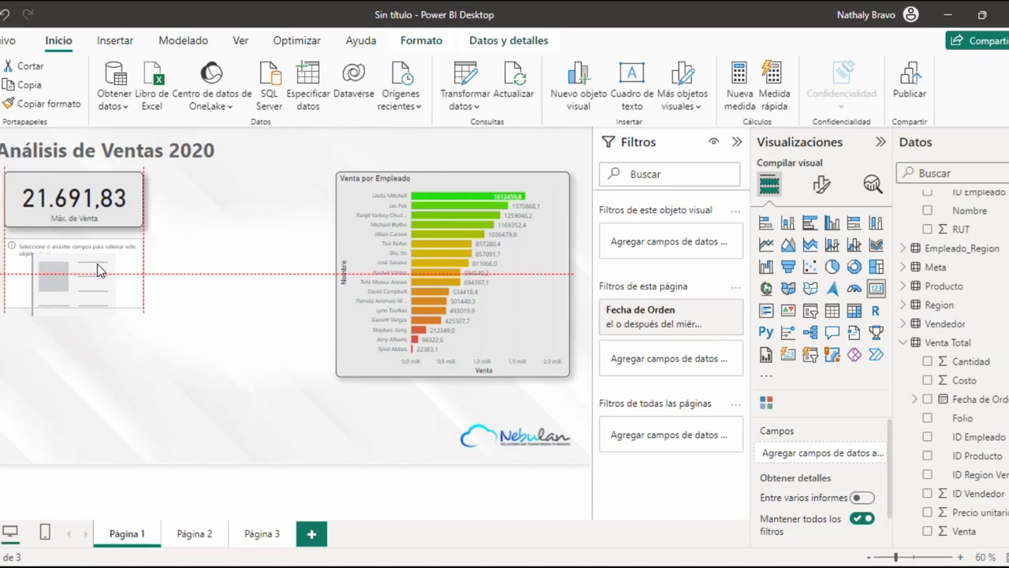
drag(96, 263, 97, 263)
- Add the Venta field to the new card and summarize it by Mínimo
drag(959, 532, 839, 462)
click(865, 454)
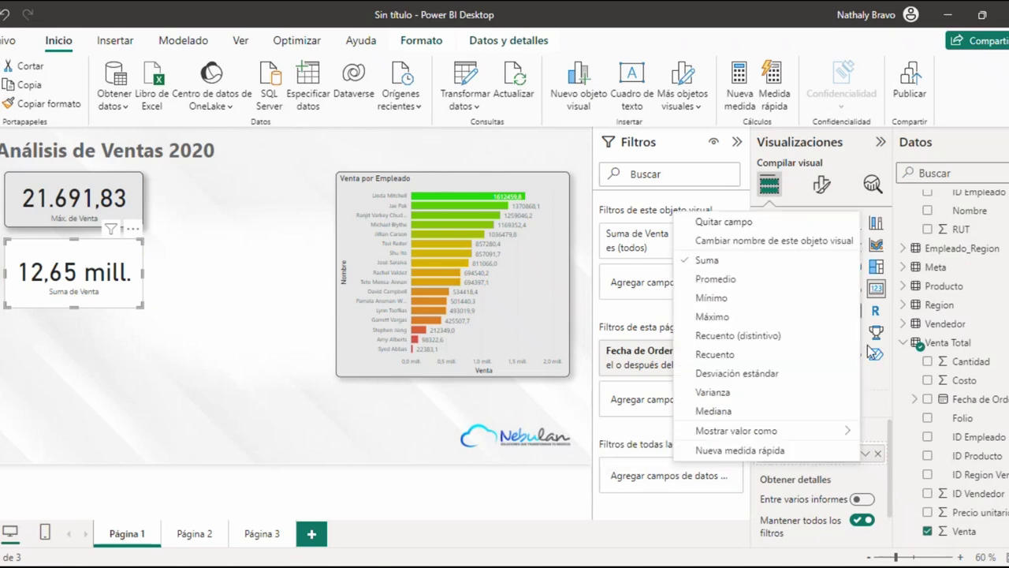
click(787, 301)
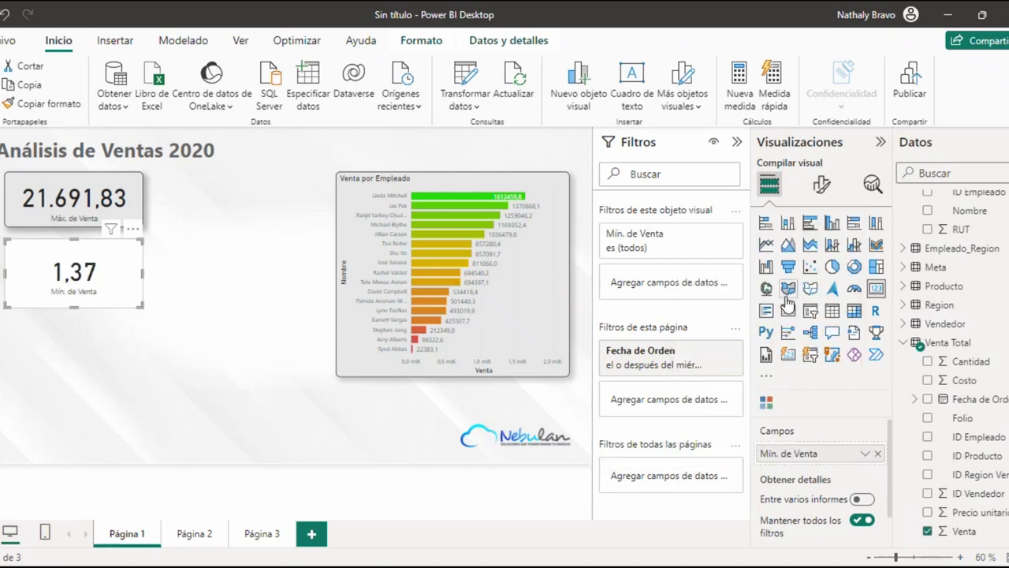
click(137, 327)
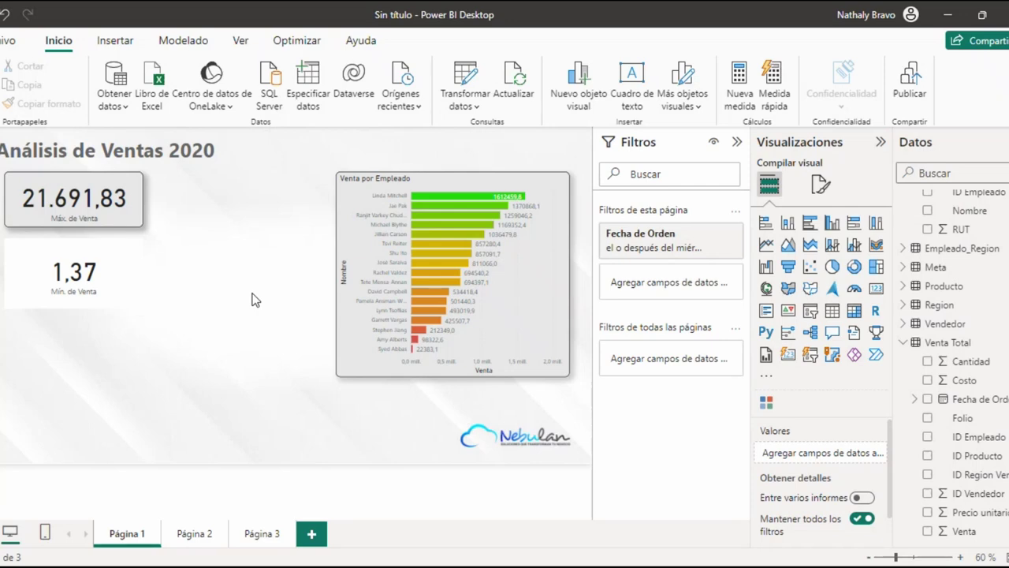
- Copy the formatting of the Máx. de Venta card onto the Mín. de Venta card
click(122, 207)
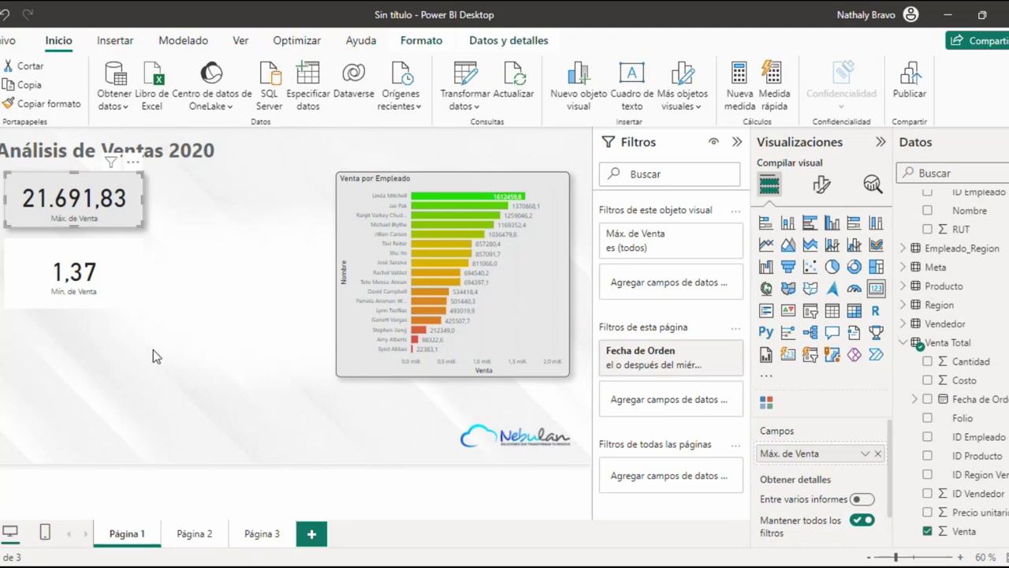
click(50, 104)
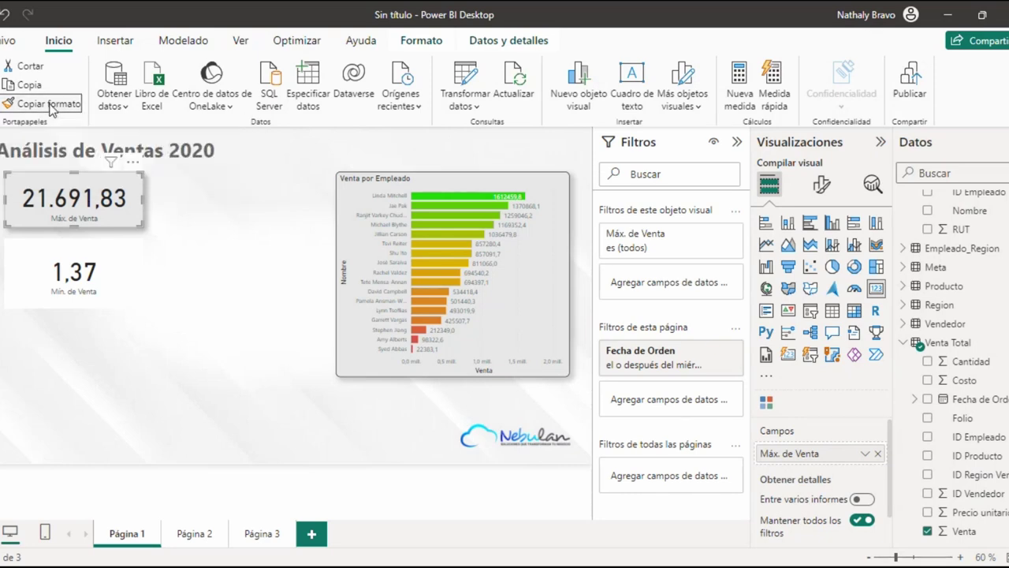
click(60, 271)
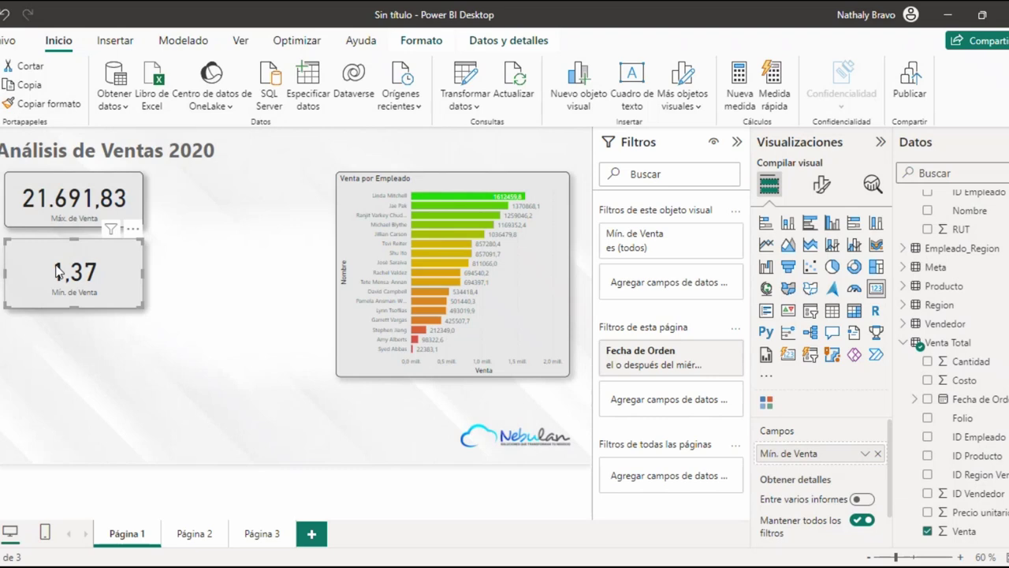
click(253, 325)
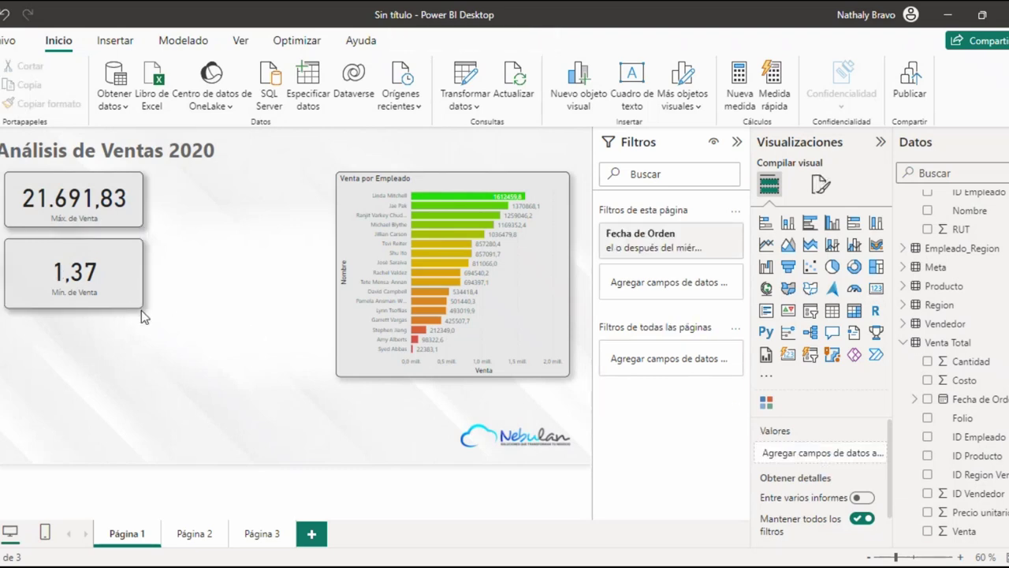
- Reduce the Mín. de Venta card's height to match the Máx. de Venta card and place it beside that card
click(139, 305)
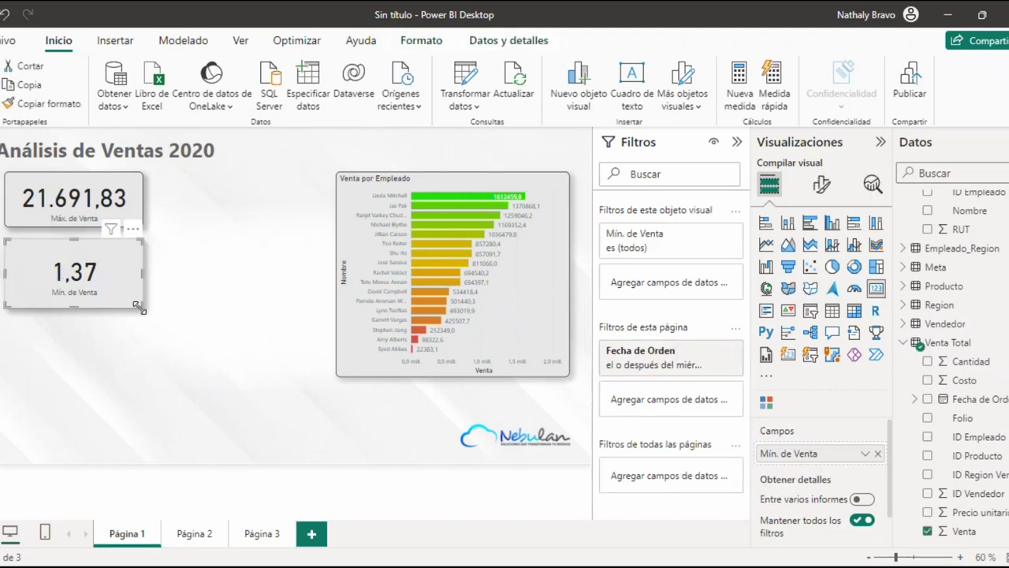
drag(139, 307, 138, 293)
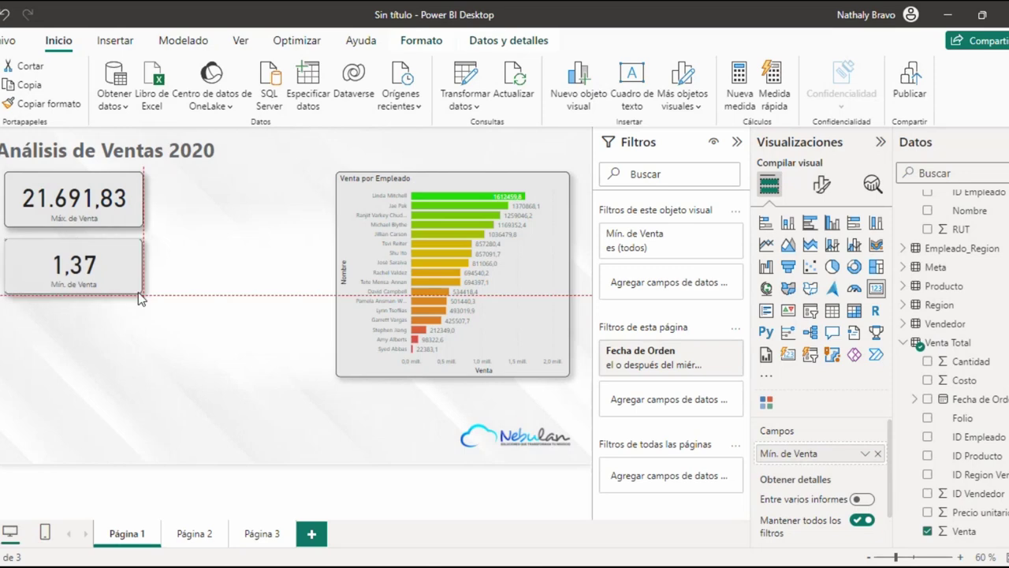
click(153, 336)
drag(115, 279, 283, 215)
click(180, 316)
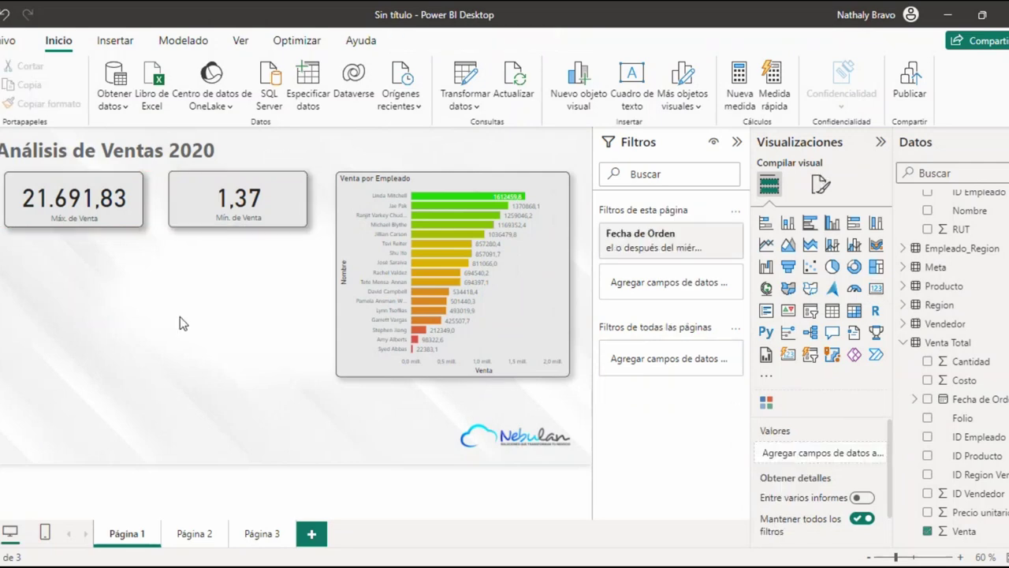
- Move the Venta por Empleado bar chart below the cards and place a large blank pie chart in the freed space
drag(389, 175, 118, 250)
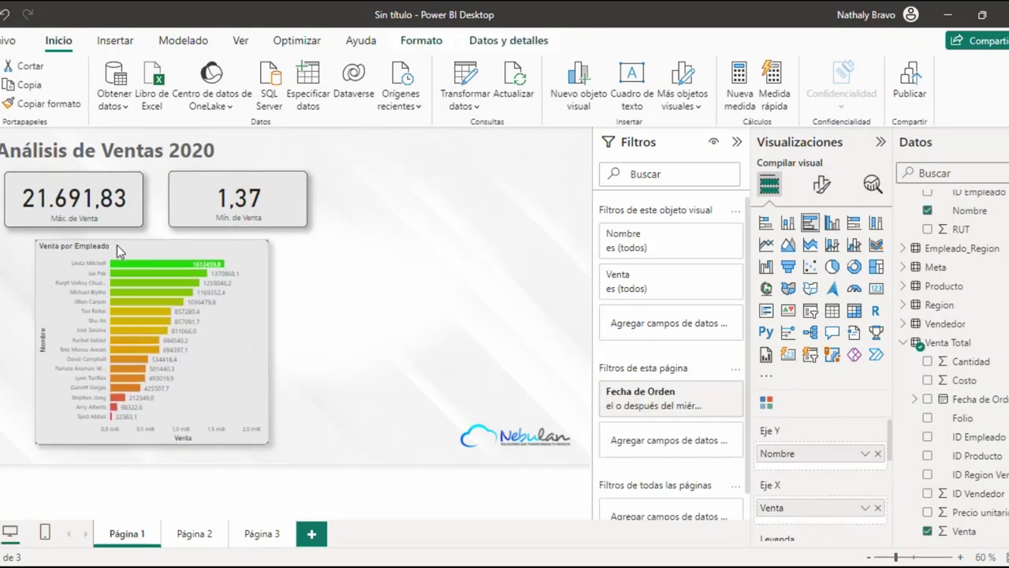
click(283, 271)
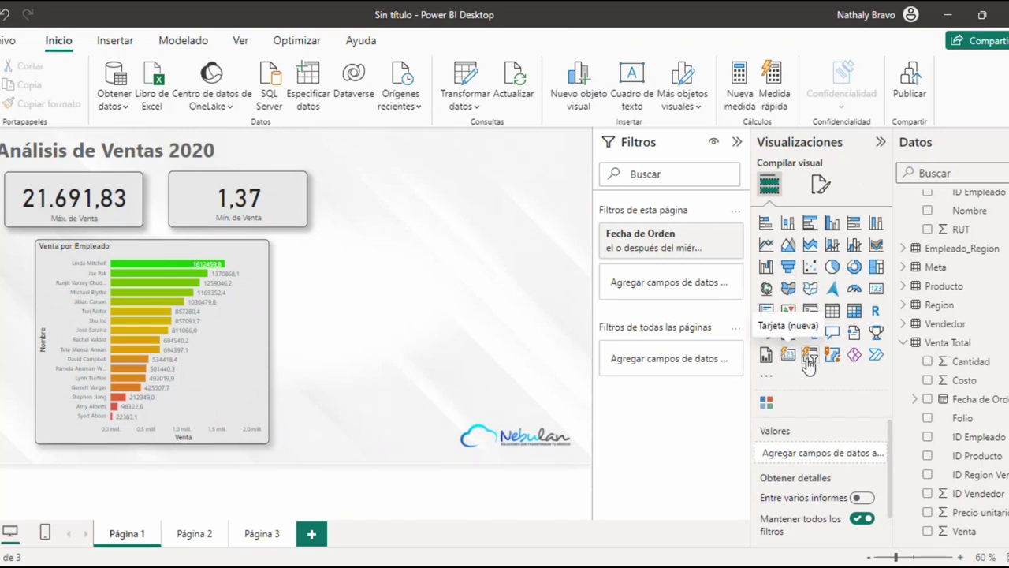
click(830, 271)
mouse_move(413, 204)
mouse_down()
mouse_move(423, 282)
mouse_move(423, 199)
mouse_up()
drag(466, 238, 573, 376)
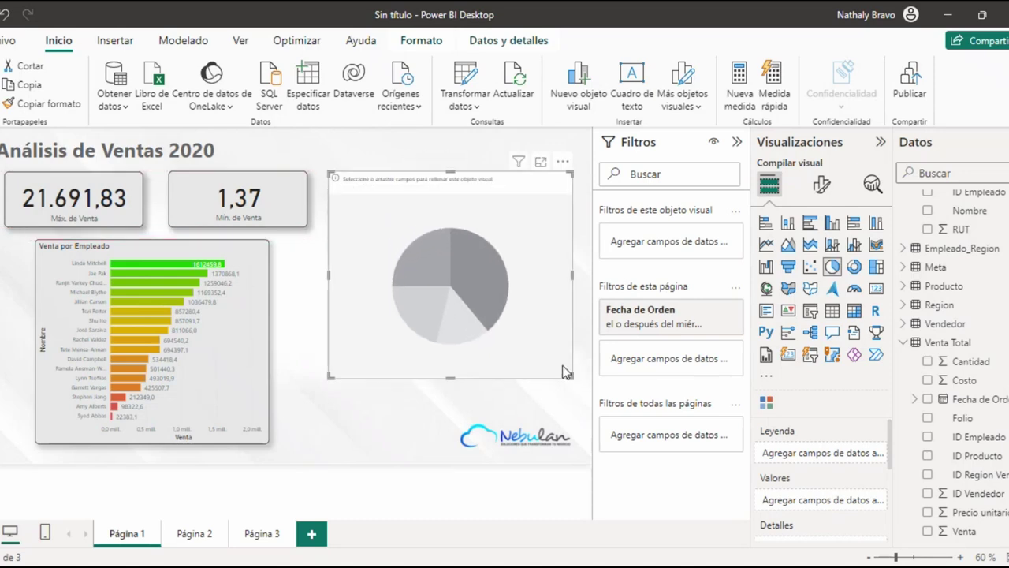
- Expand the Region table's fields and examine its continent, country and region data in the table view
click(905, 343)
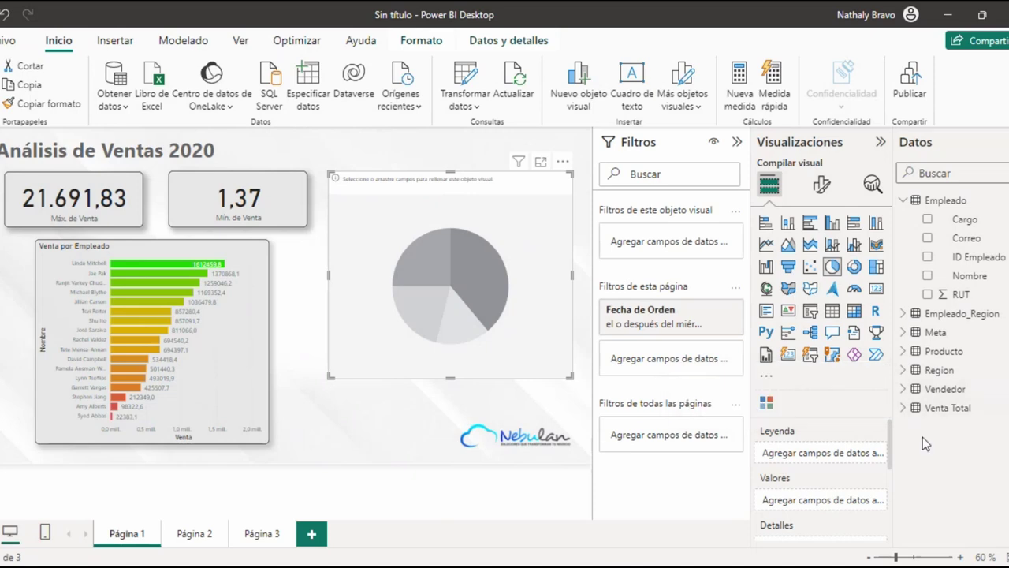
click(903, 371)
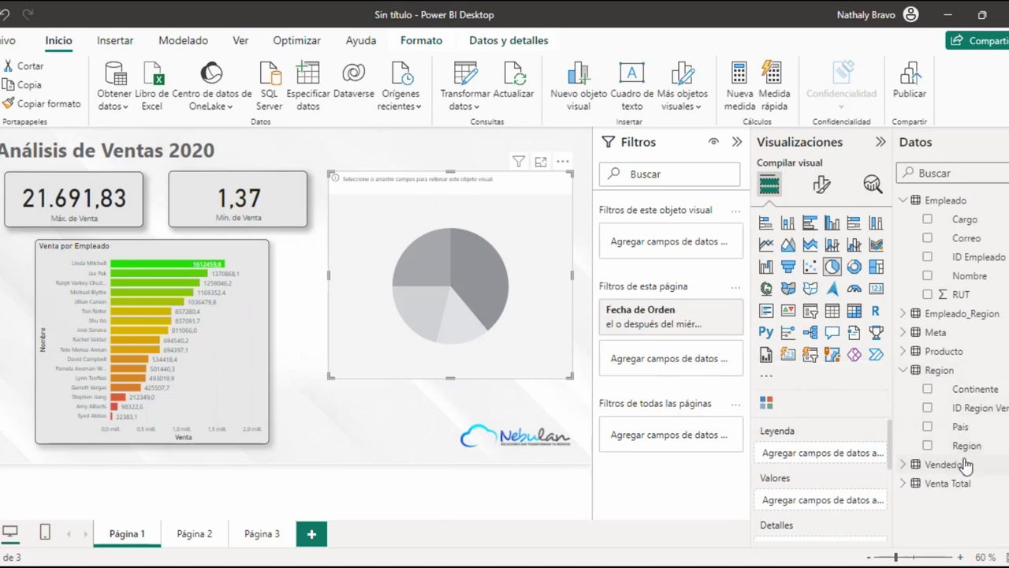
mouse_move(969, 458)
mouse_down()
mouse_move(962, 435)
mouse_move(414, 311)
mouse_up()
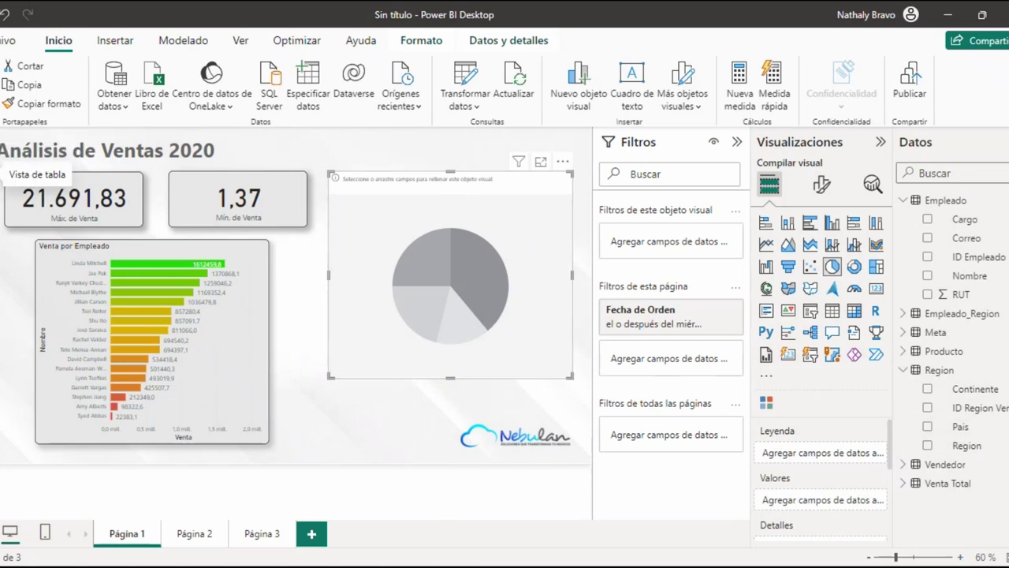
click(4, 158)
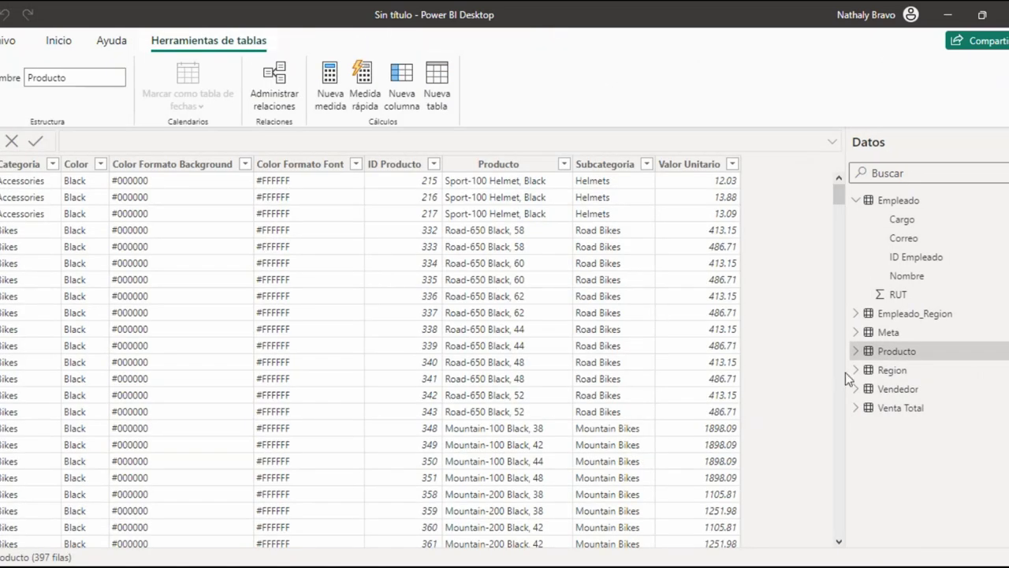
click(889, 370)
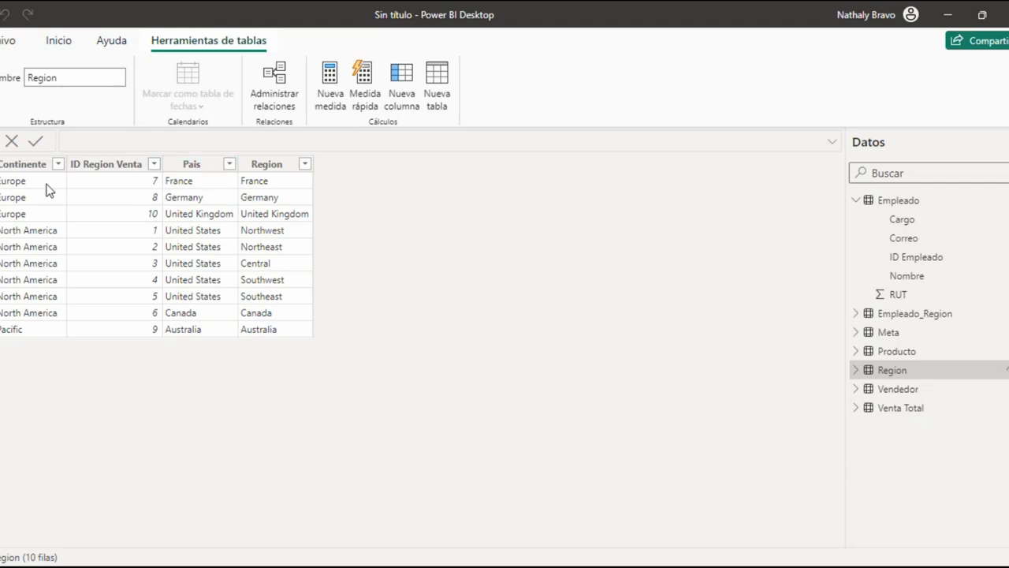
click(0, 165)
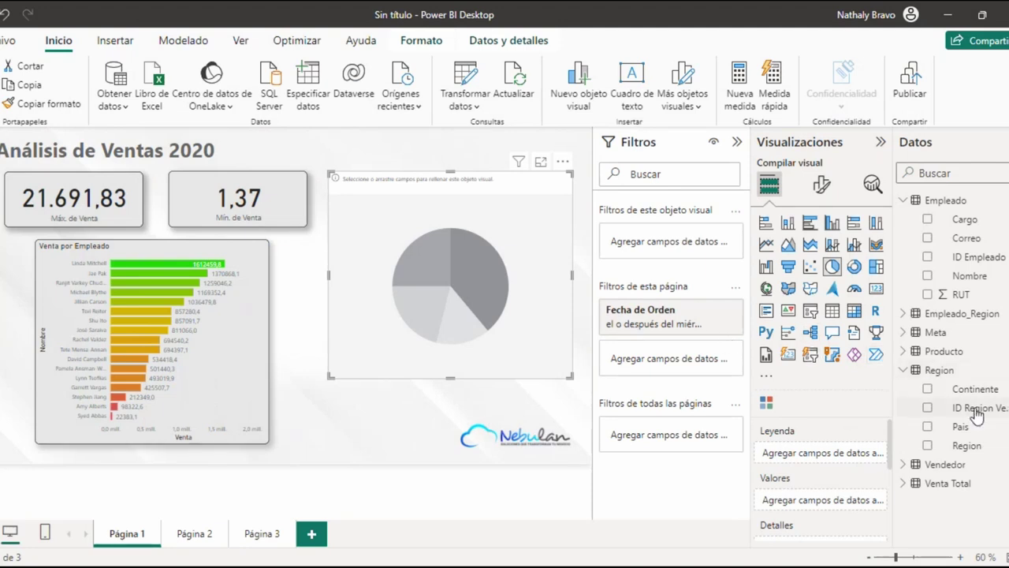
- Assign Continente as the pie chart's legend and Venta from the Venta Total table as its values
drag(976, 392, 850, 449)
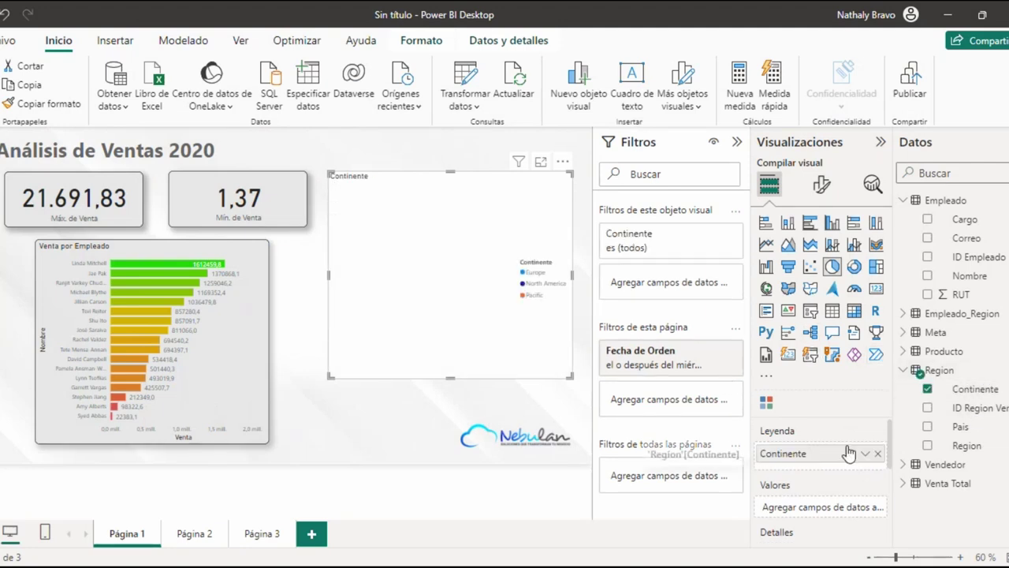
click(903, 483)
scroll(938, 470, down, 3)
mouse_move(964, 531)
mouse_down()
mouse_move(842, 498)
mouse_move(844, 515)
mouse_up()
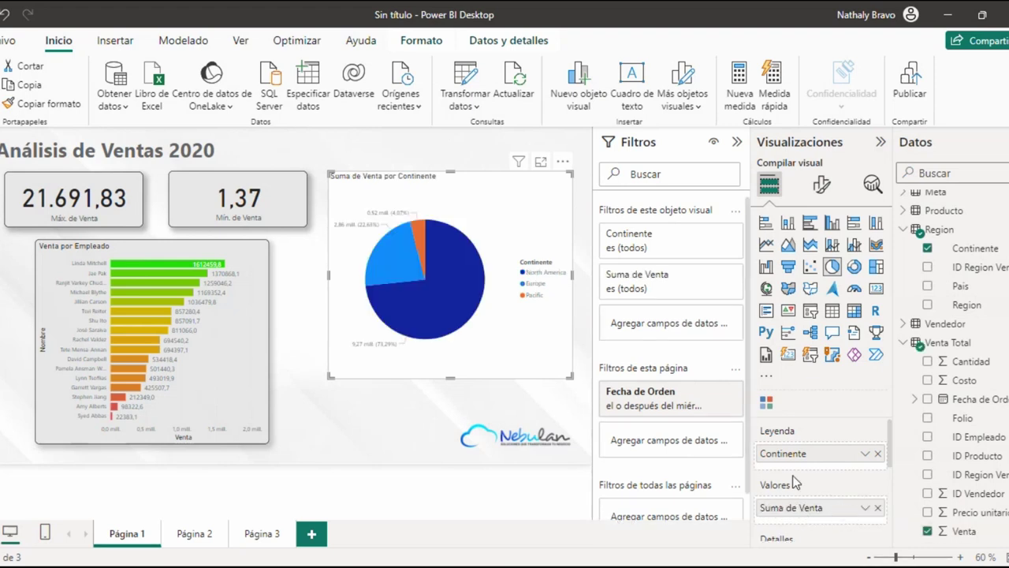
- Set the display units of the pie chart's detail labels to Ninguno
click(823, 186)
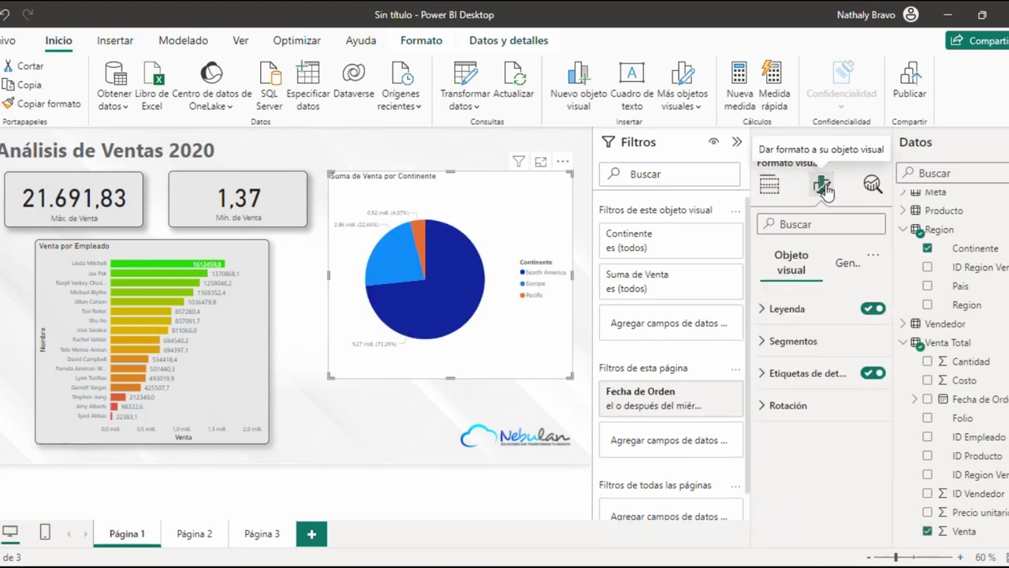
click(789, 378)
scroll(828, 473, down, 2)
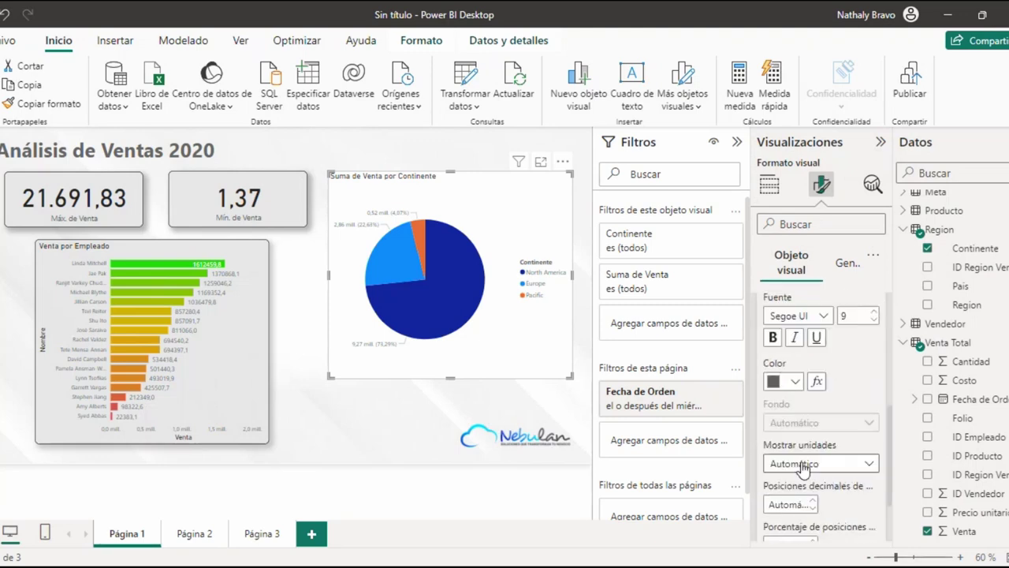
click(851, 472)
click(813, 371)
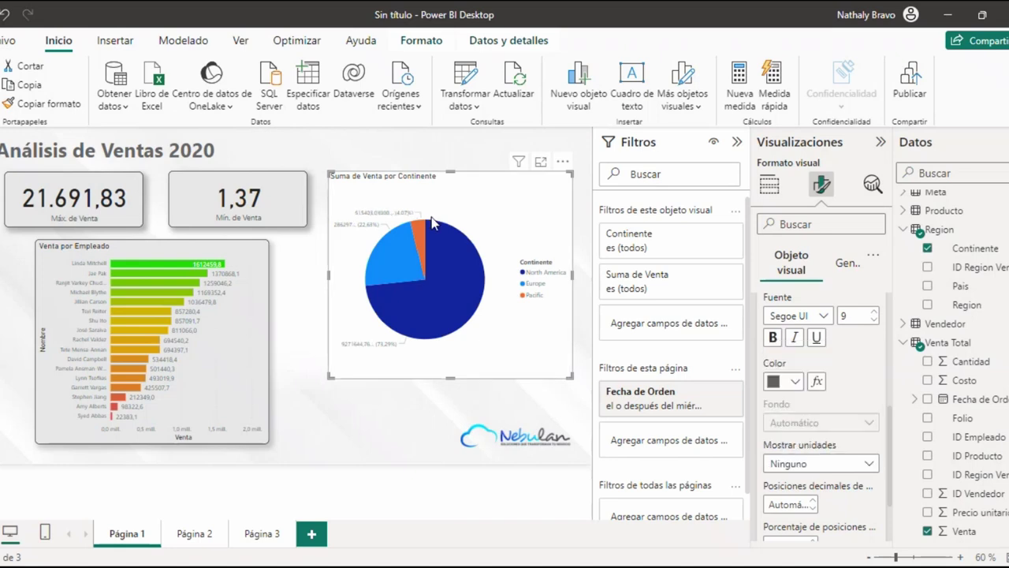
- Try font size 12 on the pie chart's detail label values and return it to 9
click(873, 312)
click(873, 312)
click(873, 312)
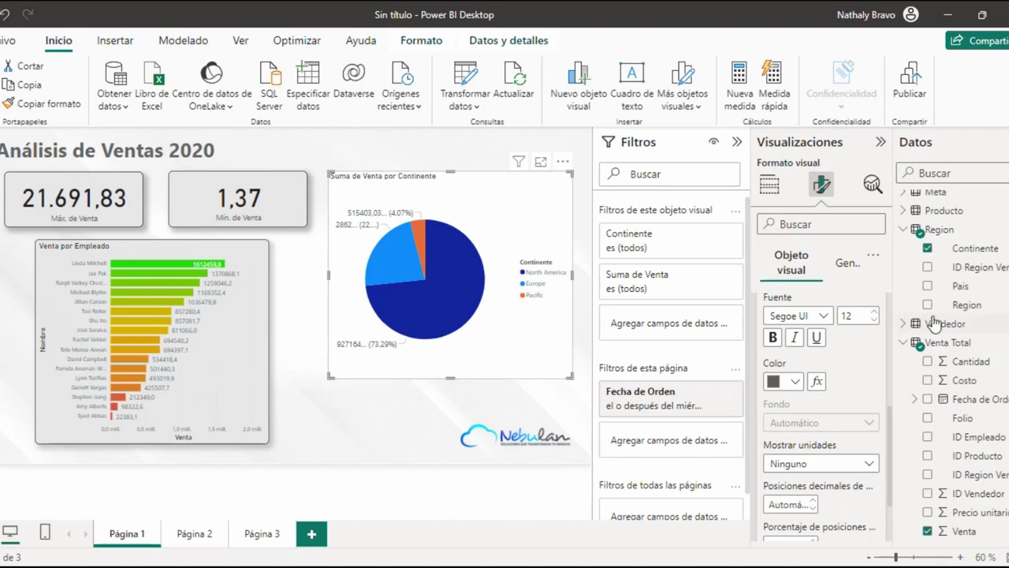
click(875, 319)
click(874, 319)
click(874, 319)
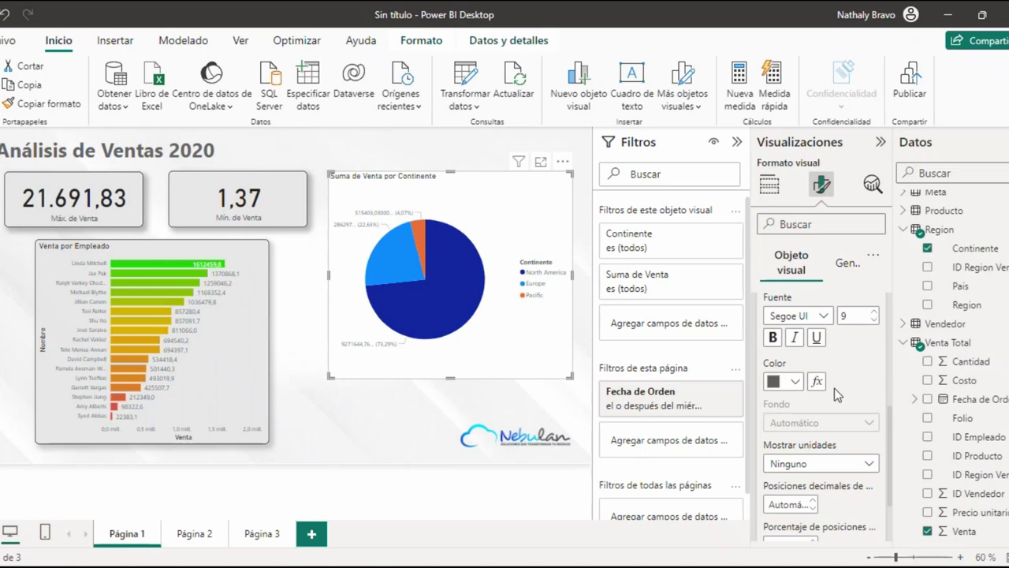
- Set the detail labels' value decimal places and percentage decimal places to 1 each
scroll(804, 442, down, 2)
click(799, 423)
text(1)
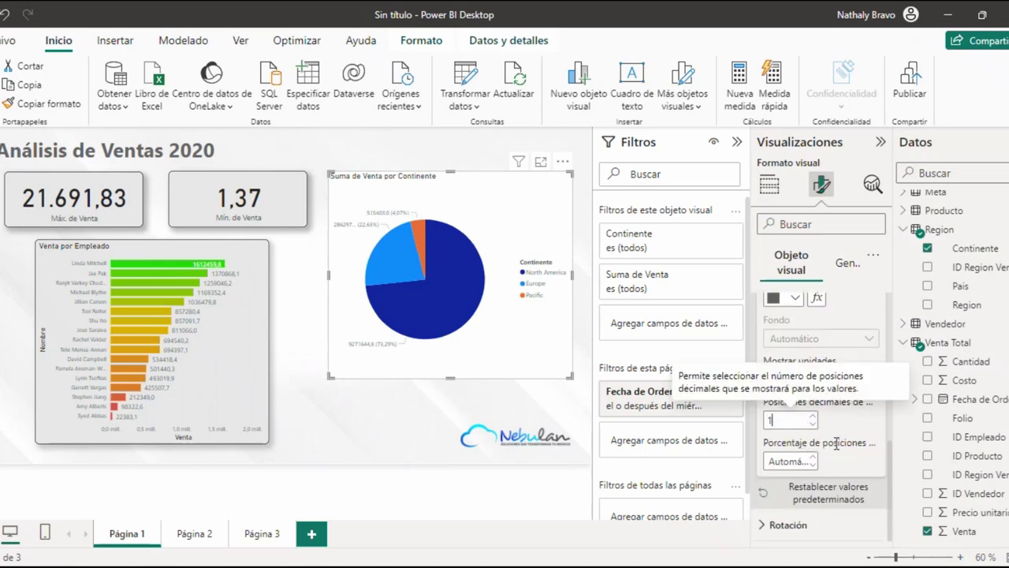
key(Tab)
text(1)
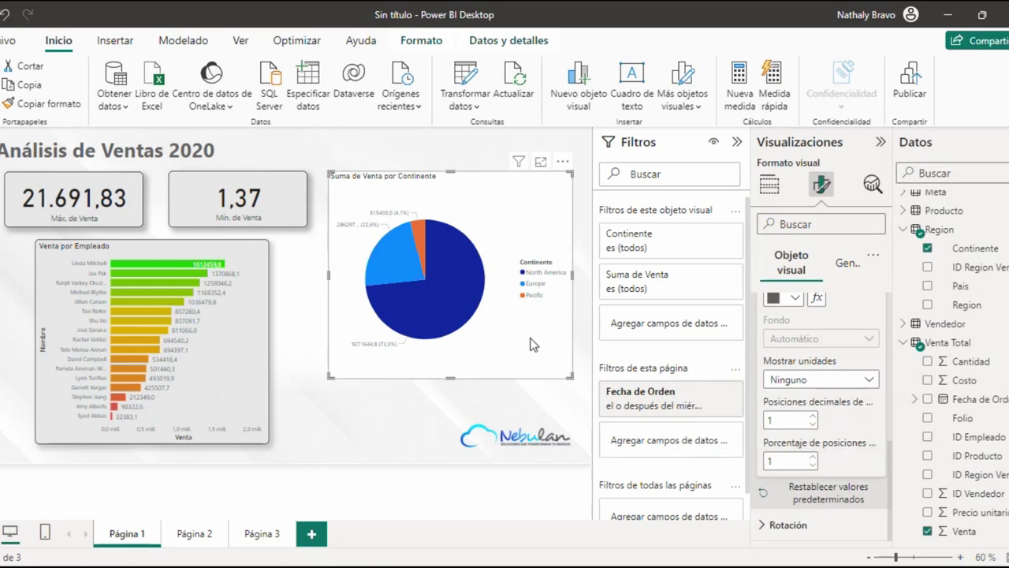
- Try Todas las etiquetas de detalles as the label content of the pie chart
scroll(804, 432, up, 6)
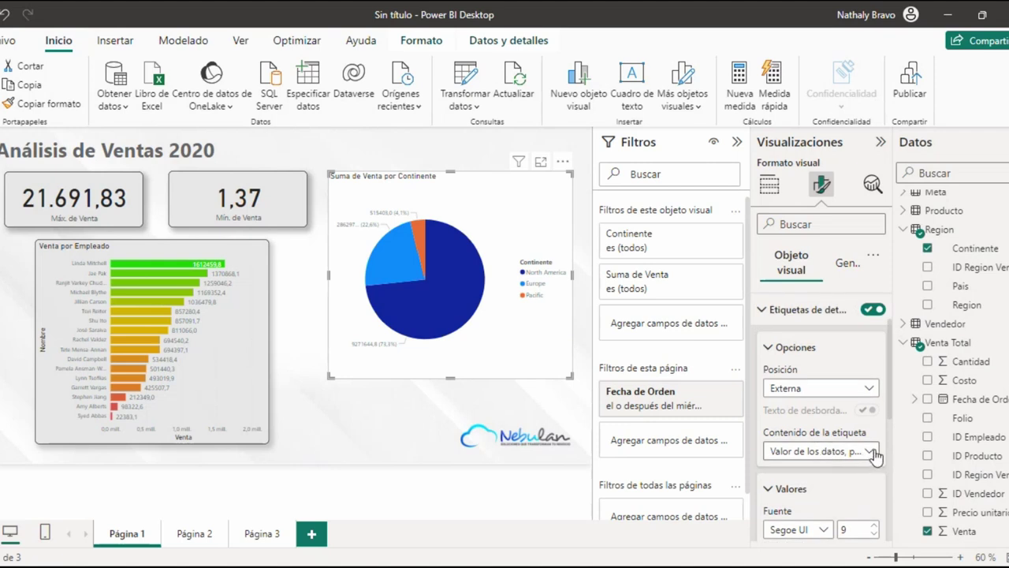
click(867, 452)
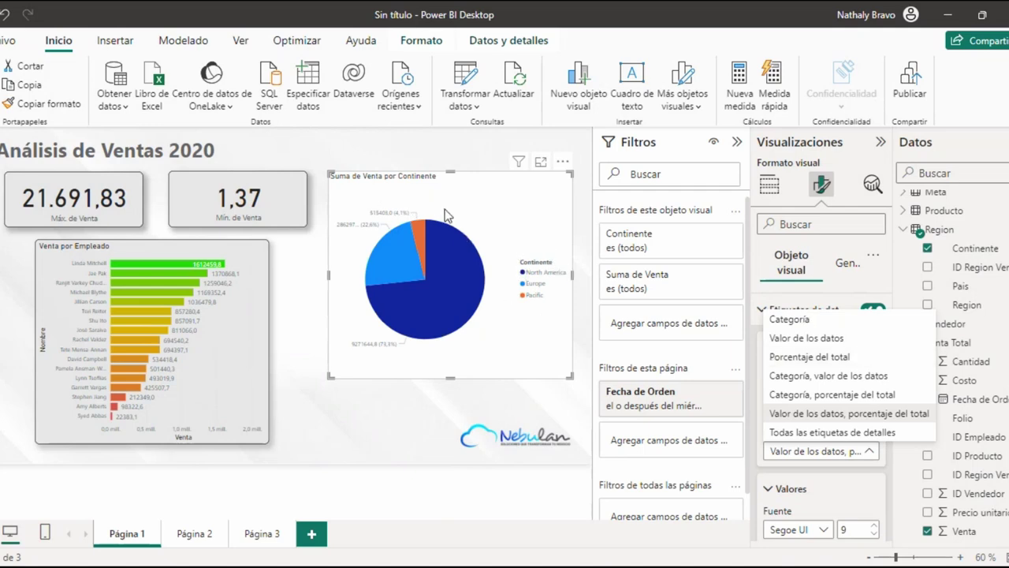
click(903, 432)
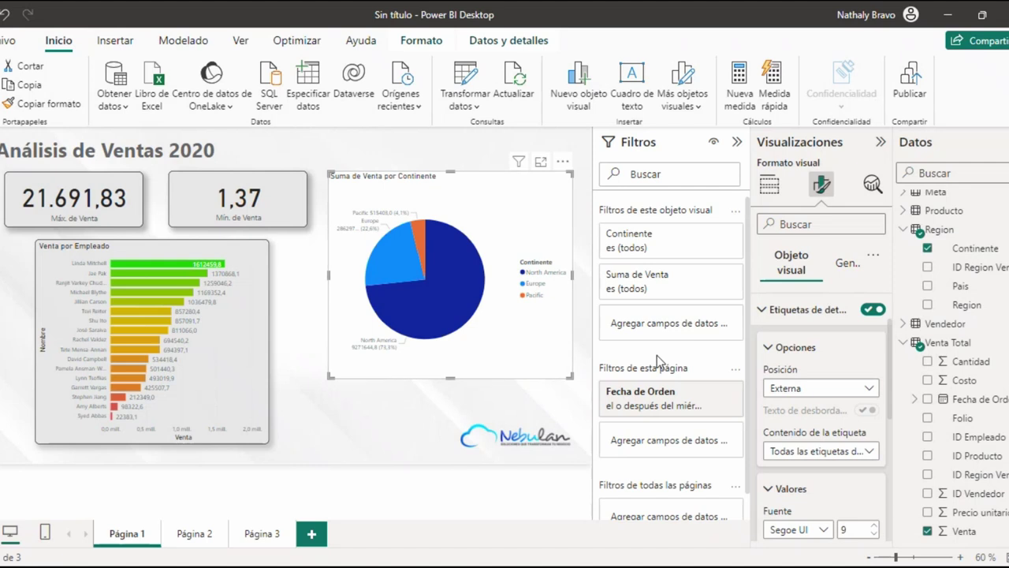
- Set the pie chart's label content to Porcentaje del total and enlarge the label values' font
click(849, 451)
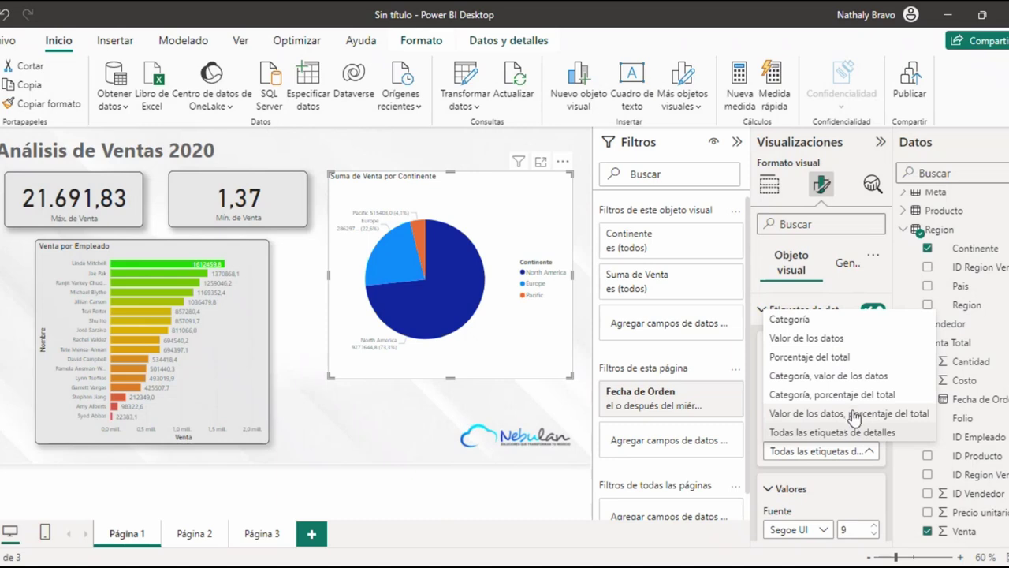
click(835, 357)
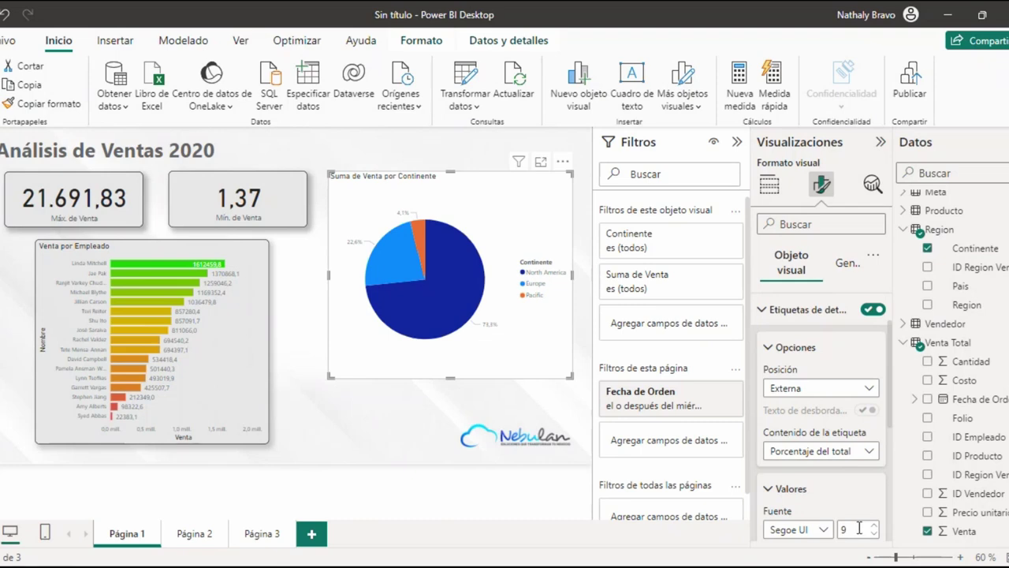
click(855, 492)
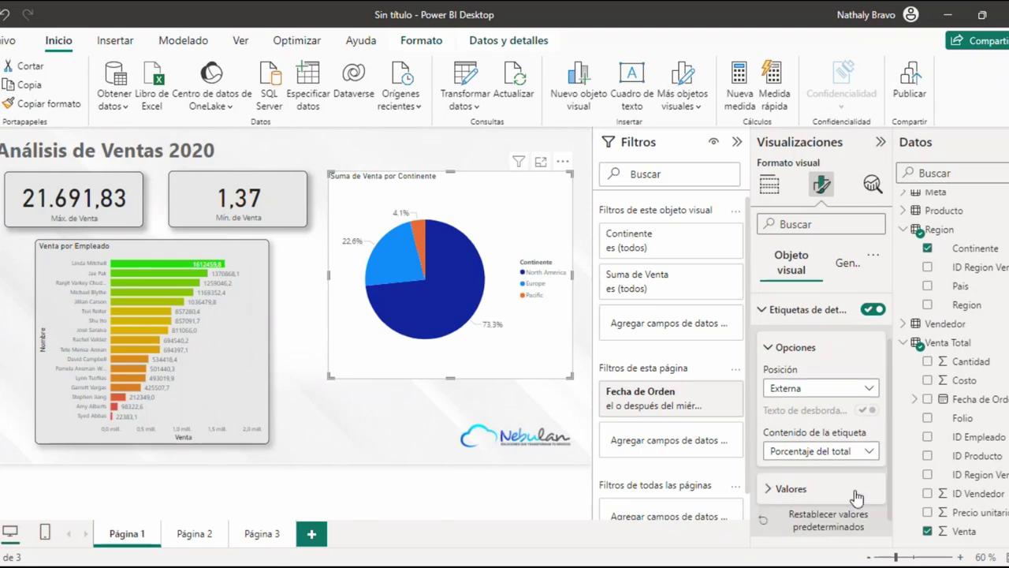